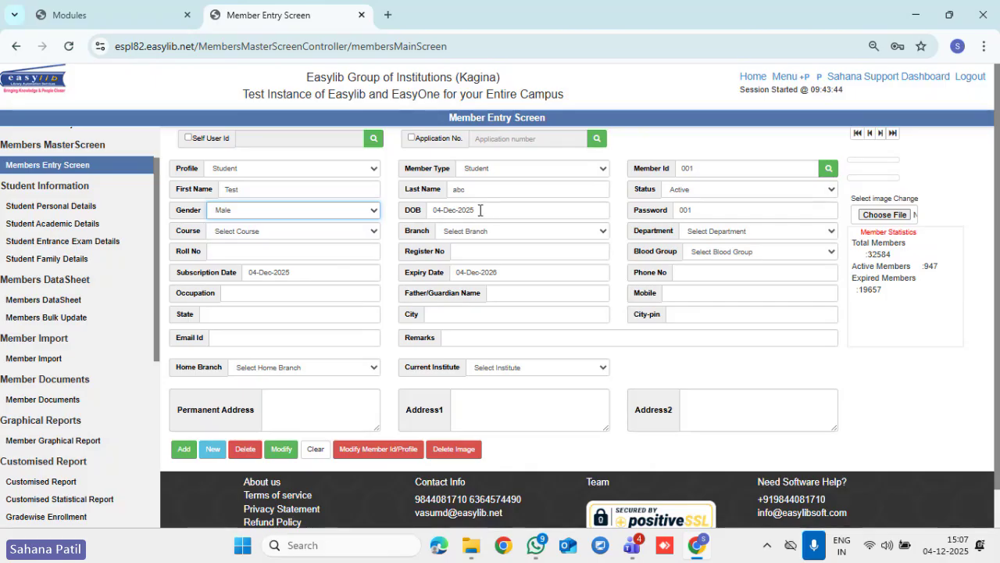
# - Set the new member's date of birth using the date picker
pyautogui.click(494, 211)
pyautogui.click(518, 230)
pyautogui.click(512, 264)
pyautogui.click(440, 269)
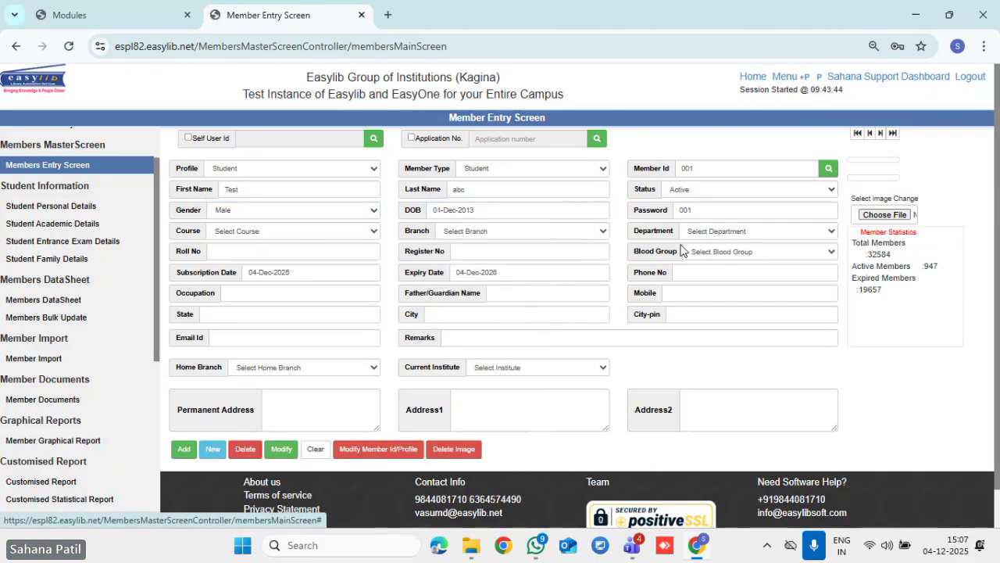
pyautogui.click(698, 208)
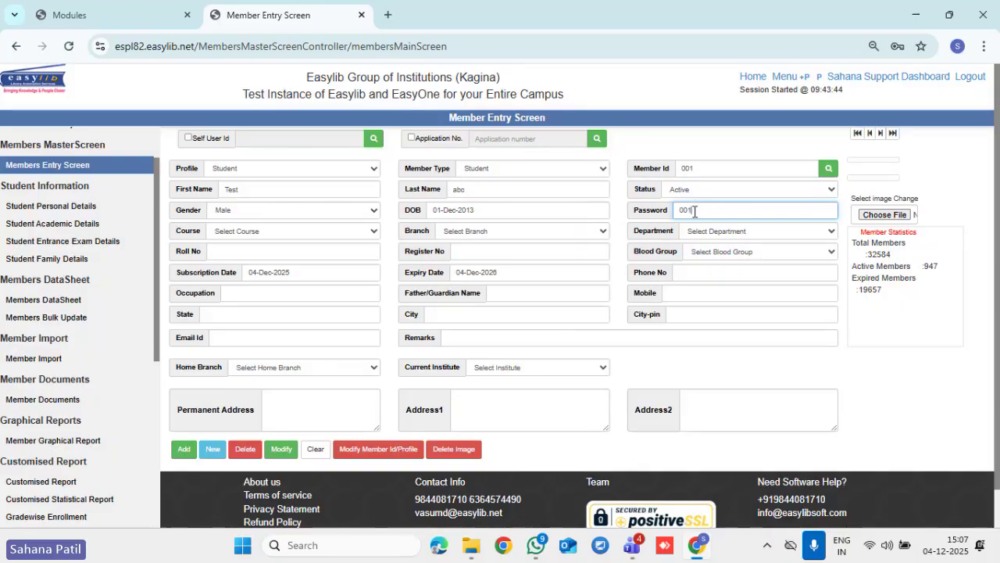
# - Assign the member to course B E 1st Year, branch Electronics & Communication and department Bachelor of Optometry
pyautogui.click(264, 233)
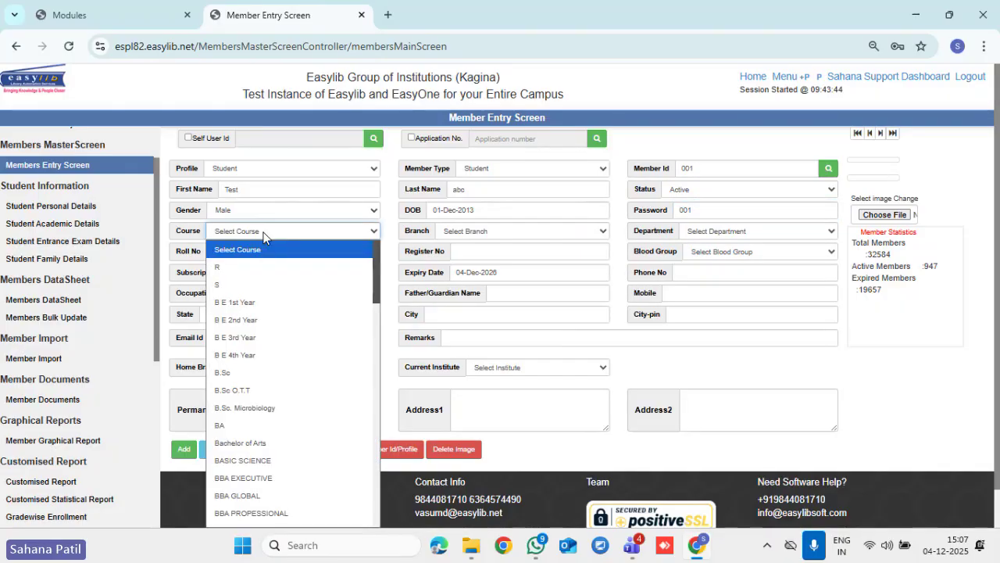
pyautogui.click(252, 304)
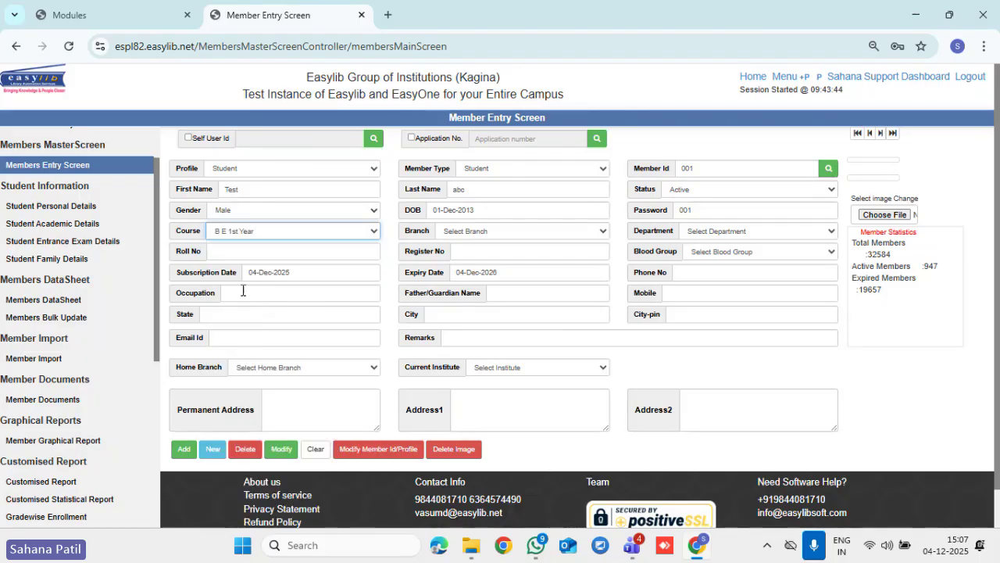
pyautogui.click(491, 231)
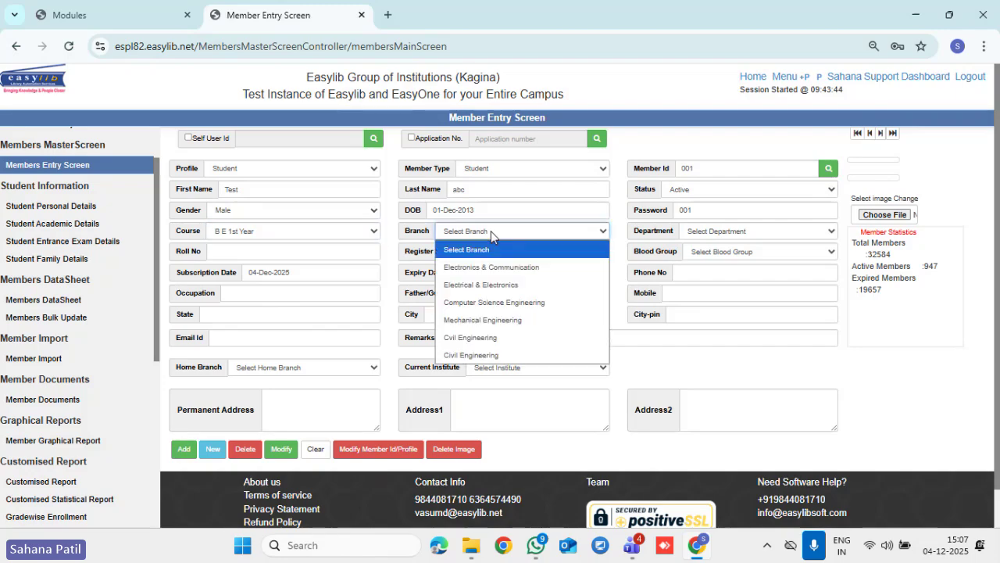
pyautogui.click(477, 267)
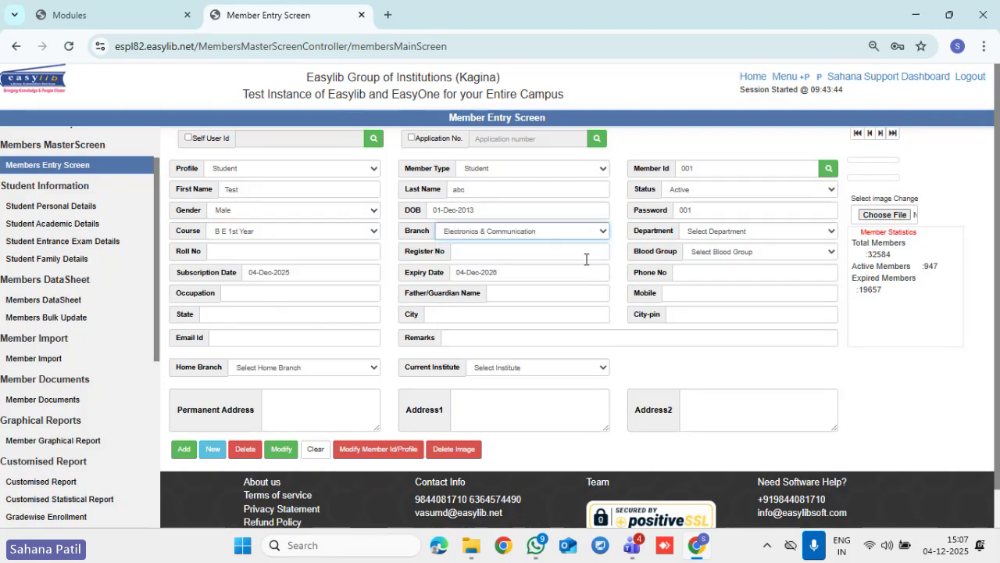
pyautogui.click(690, 233)
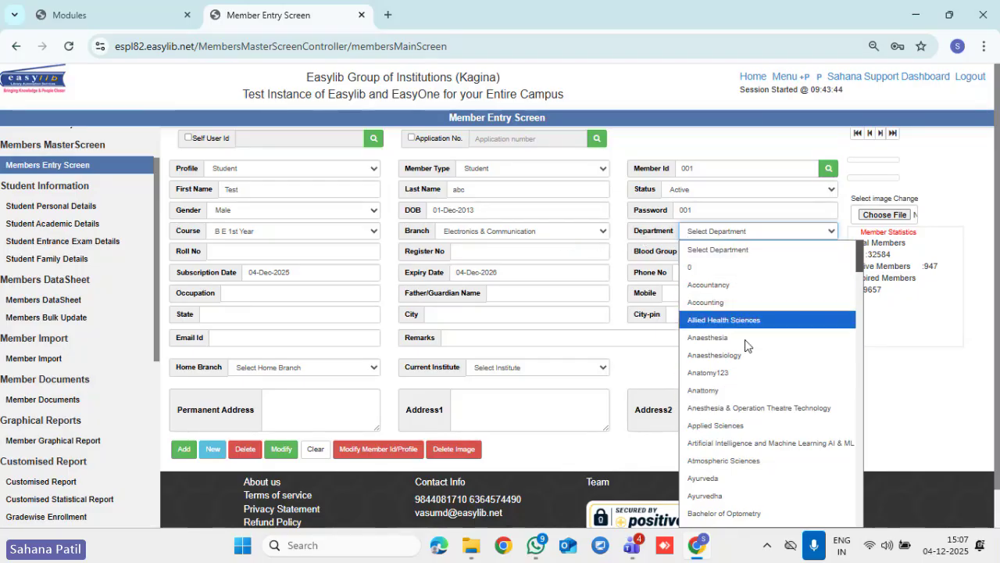
pyautogui.click(746, 513)
# - Set the member's Roll No to 12 and blood group to A+, leaving the Register No empty
pyautogui.click(275, 253)
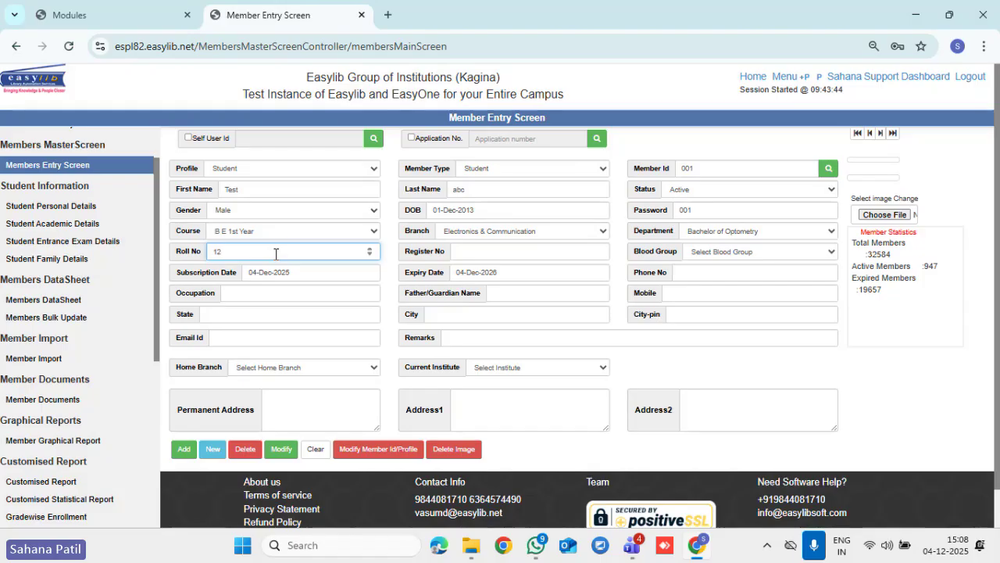
pyautogui.click(477, 258)
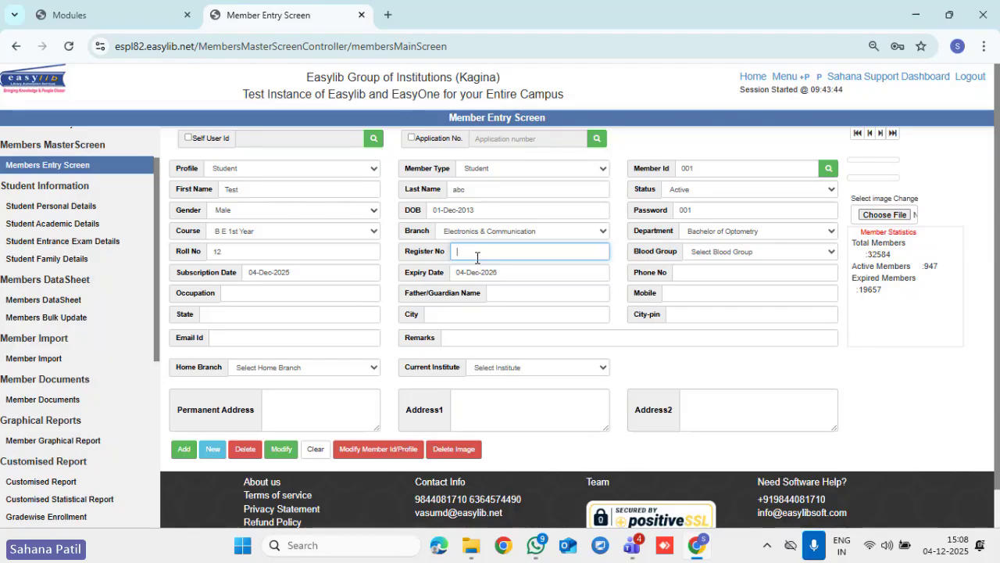
pyautogui.click(713, 251)
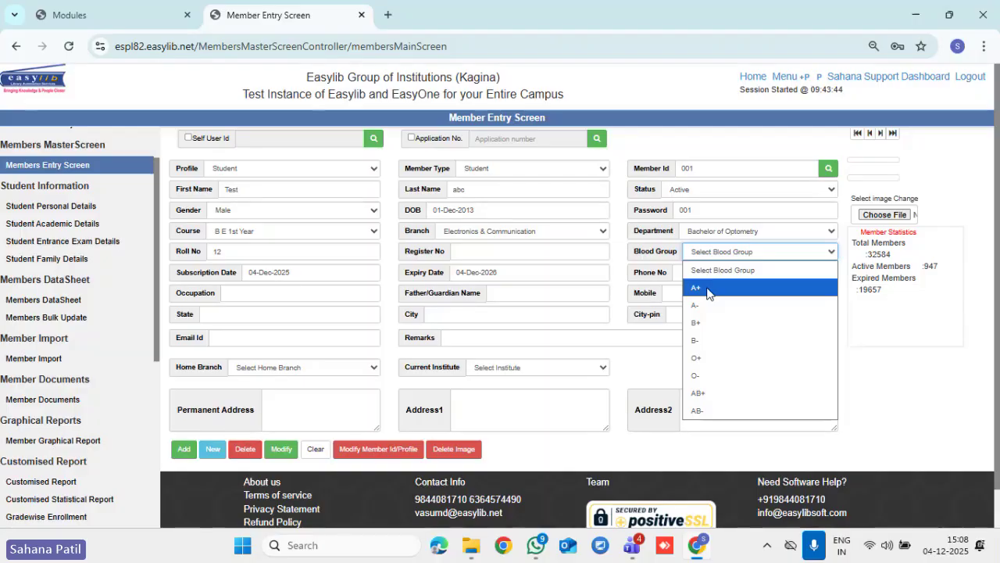
pyautogui.click(708, 289)
# - Add the member record, leaving the occupation, guardian name, mobile and phone number fields empty
pyautogui.click(246, 296)
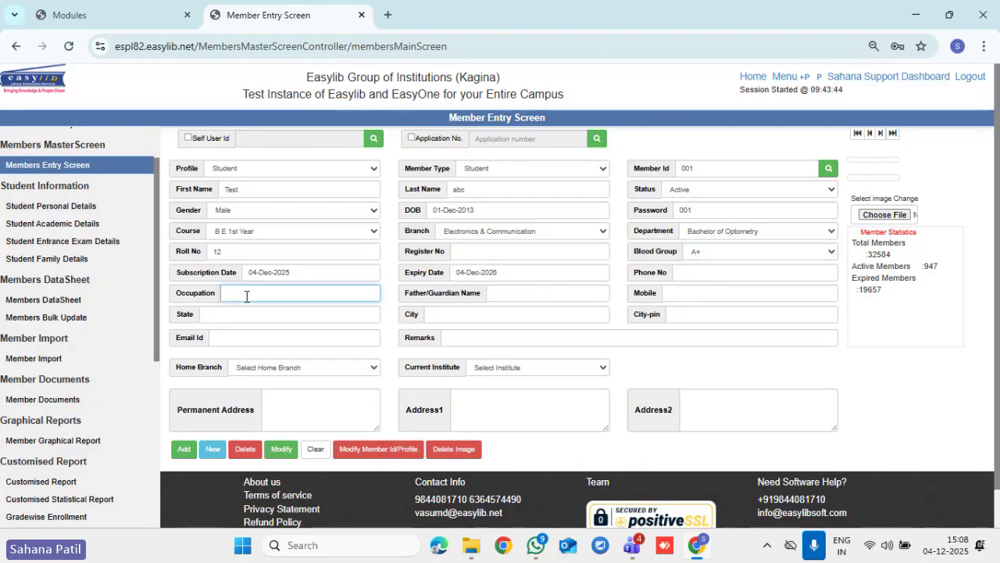
pyautogui.click(514, 299)
pyautogui.click(689, 293)
pyautogui.click(689, 275)
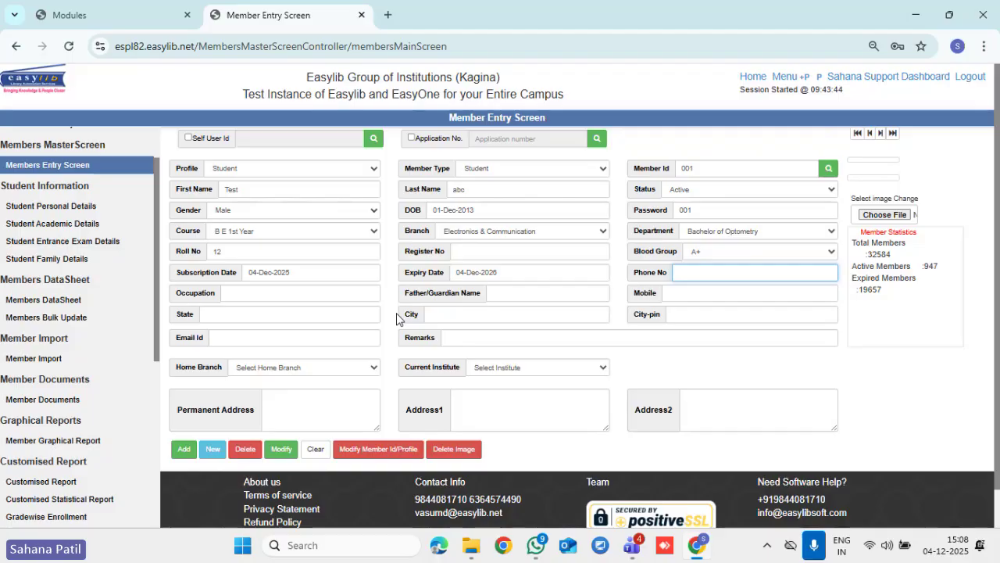
pyautogui.click(184, 451)
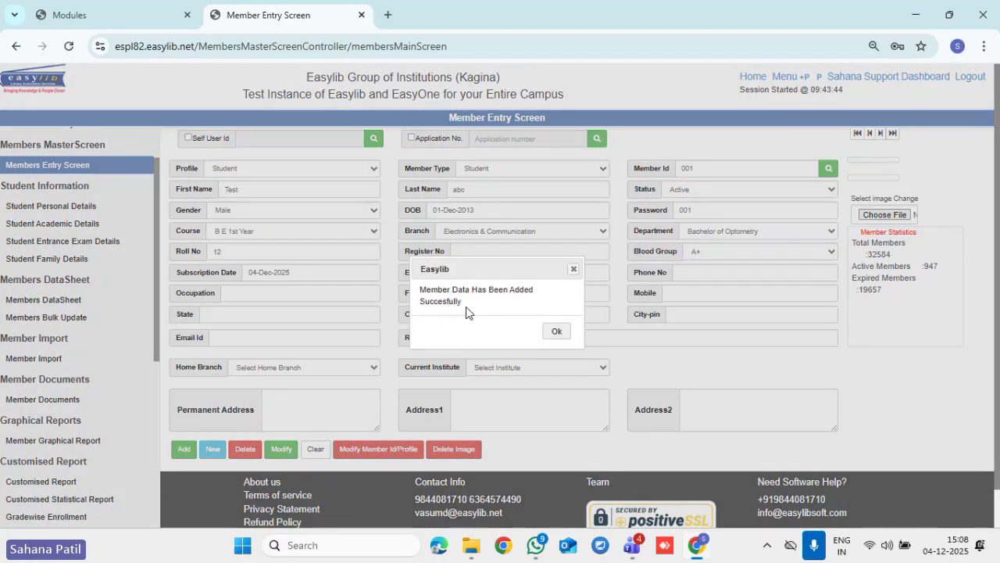
pyautogui.click(555, 331)
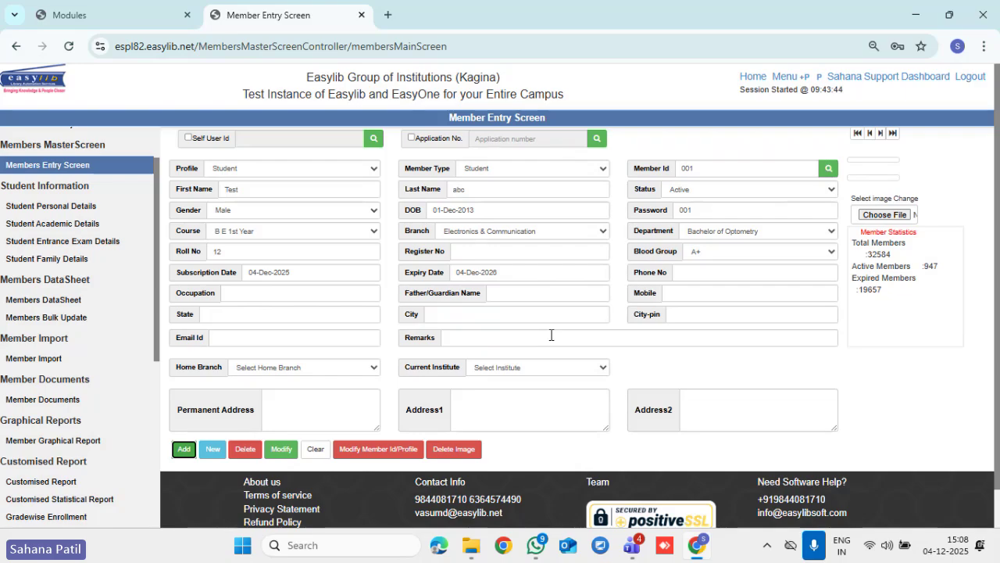
# - Open the file chooser for the member's image and cancel it without selecting a file
pyautogui.click(888, 217)
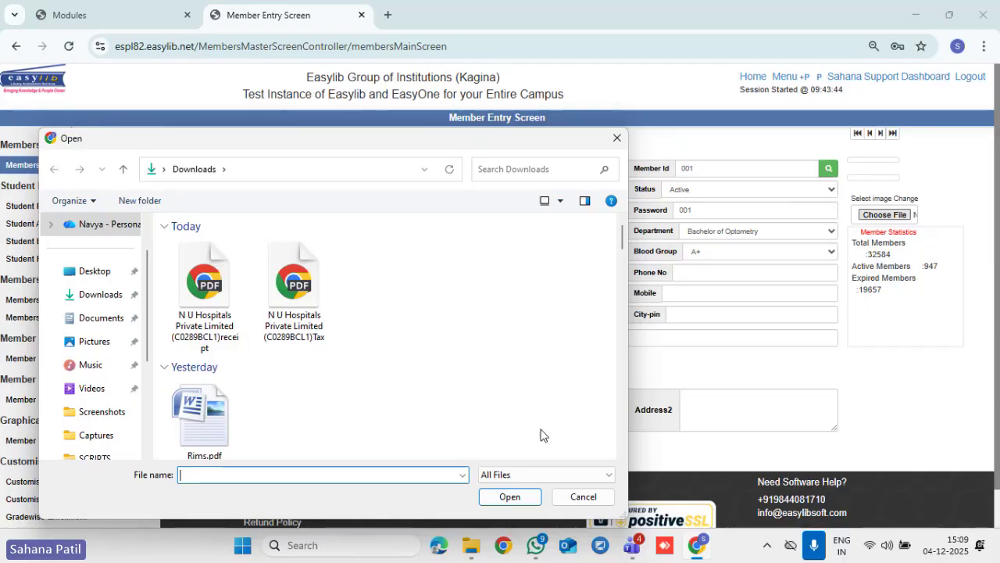
pyautogui.click(582, 497)
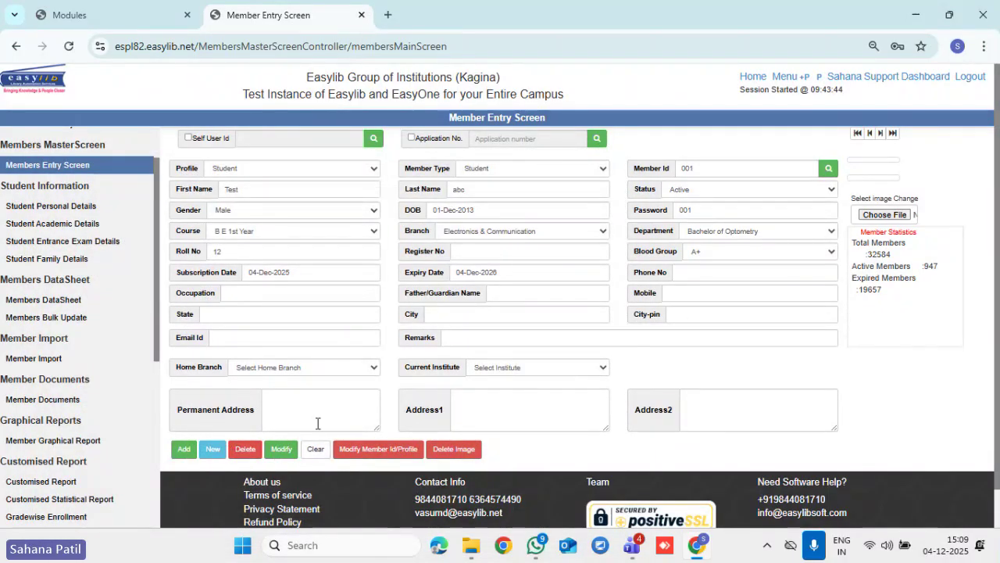
# - Replace the Member Id with an existing member's ID and look up that member's record
pyautogui.click(716, 171)
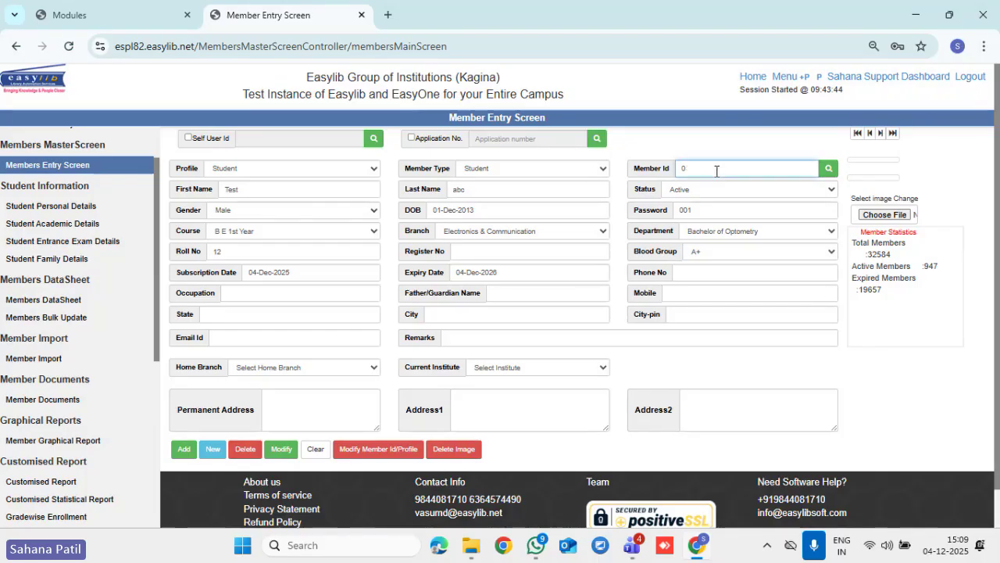
pyautogui.write('ESPL10')
pyautogui.press('BackSpace')
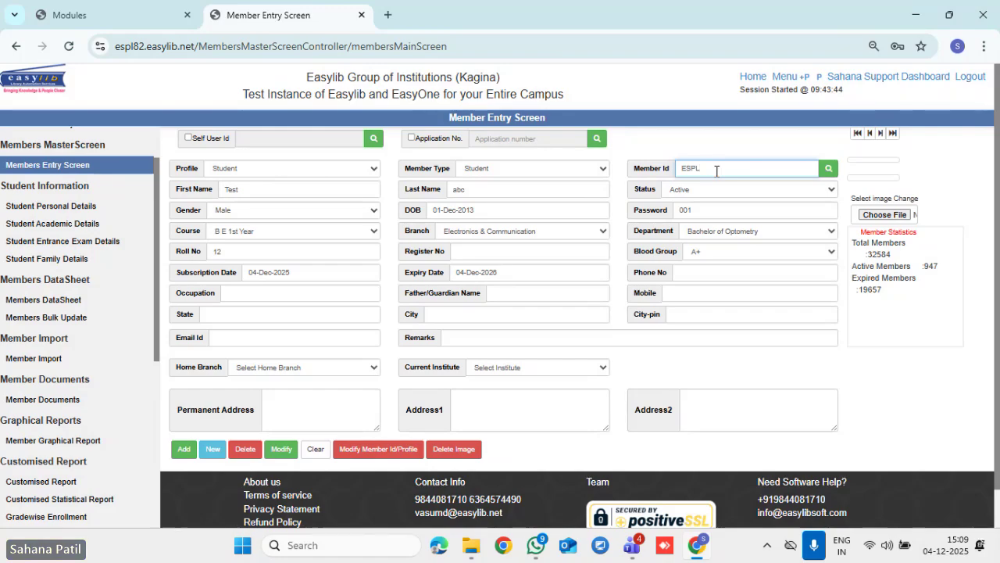
pyautogui.write('136')
pyautogui.click(827, 171)
pyautogui.click(827, 170)
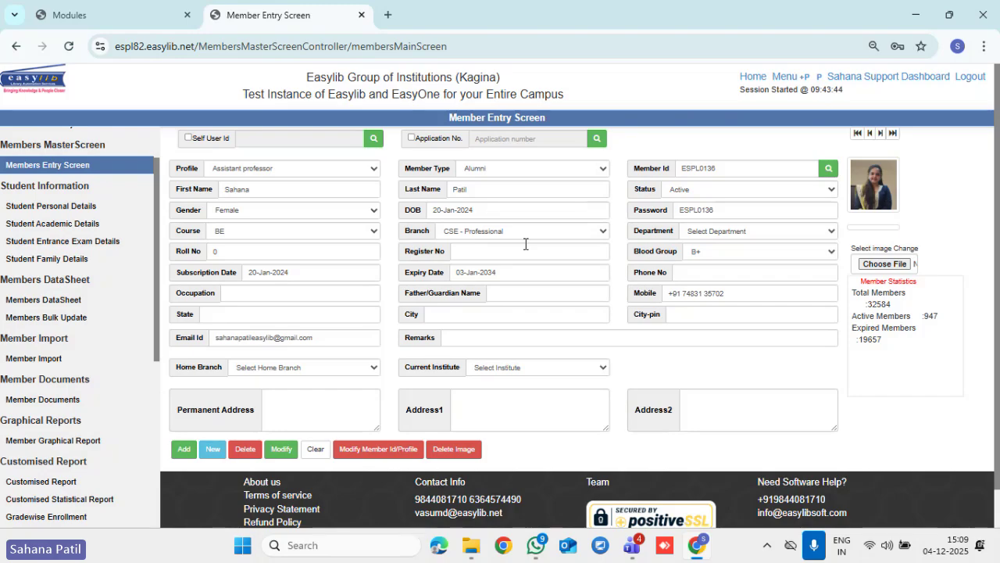
# - View the Student Personal Details screen, followed by the Student Academic Details screen
pyautogui.click(35, 211)
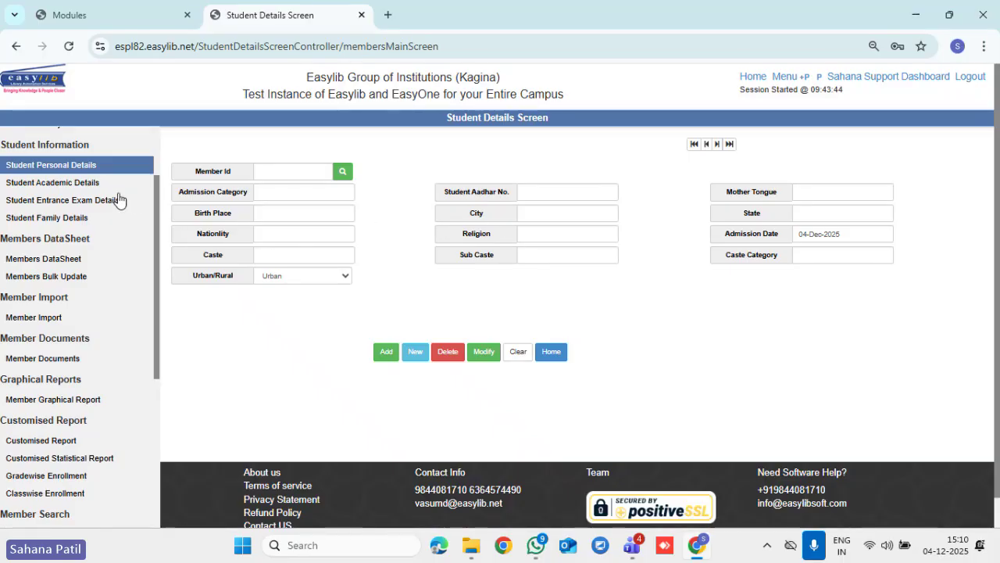
pyautogui.click(60, 185)
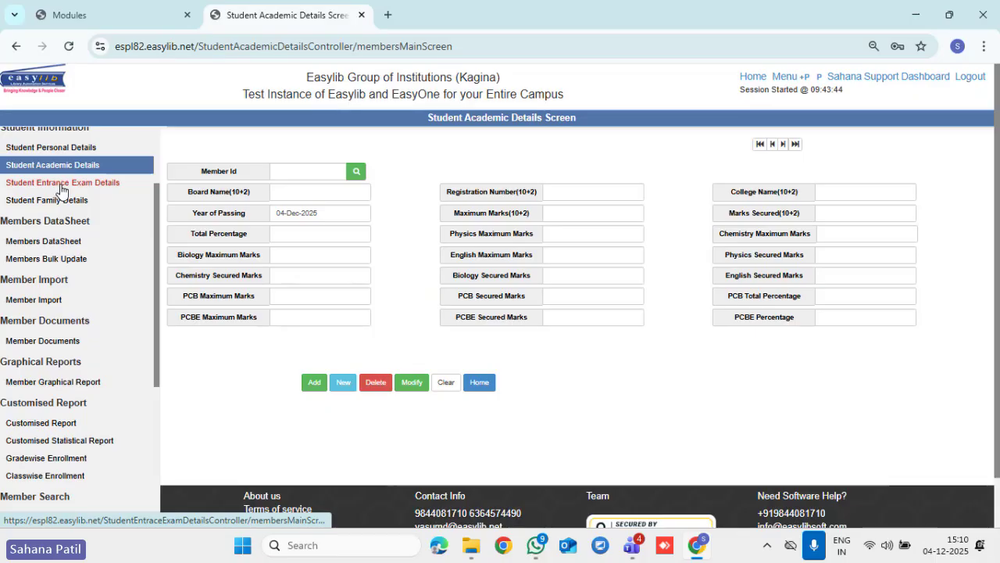
# - Search the student academic details by the existing member's ID and dismiss the resulting message
pyautogui.click(297, 173)
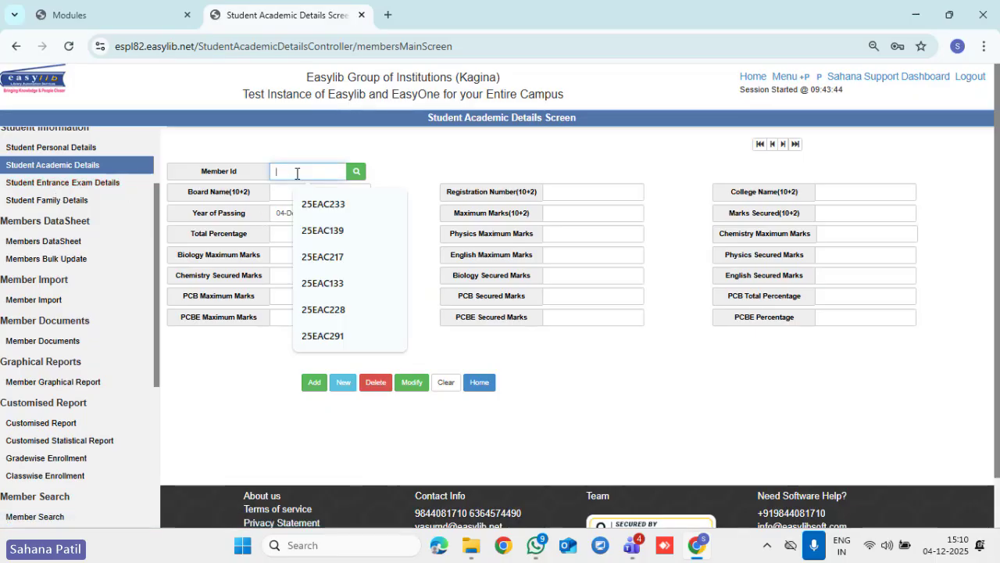
pyautogui.write('ESPL')
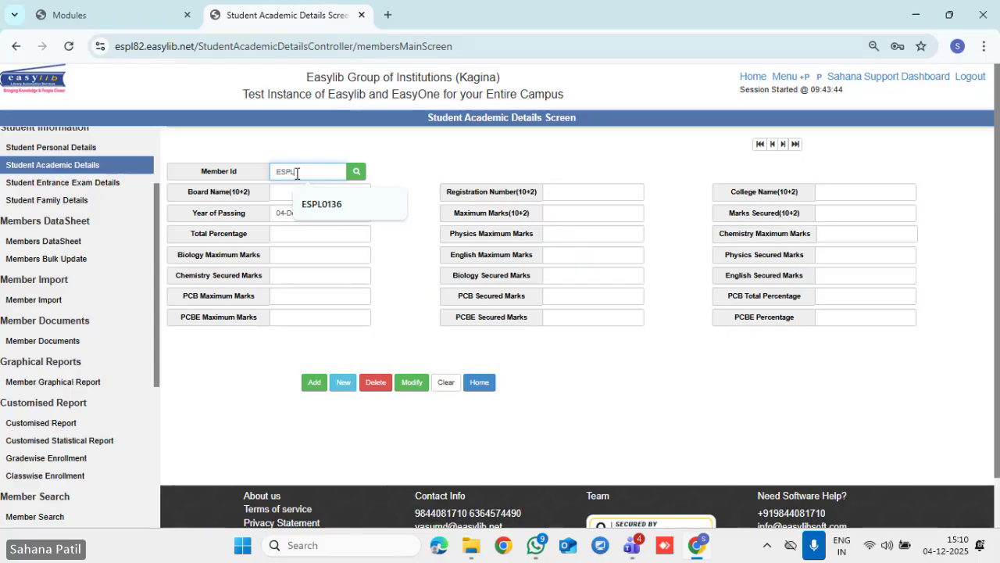
pyautogui.press('Down')
pyautogui.click(349, 213)
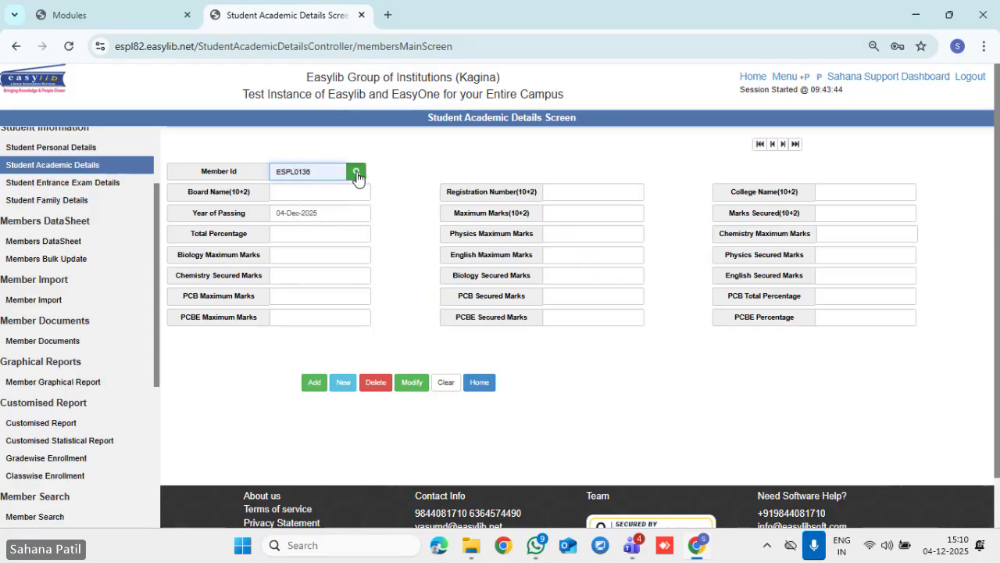
pyautogui.click(357, 173)
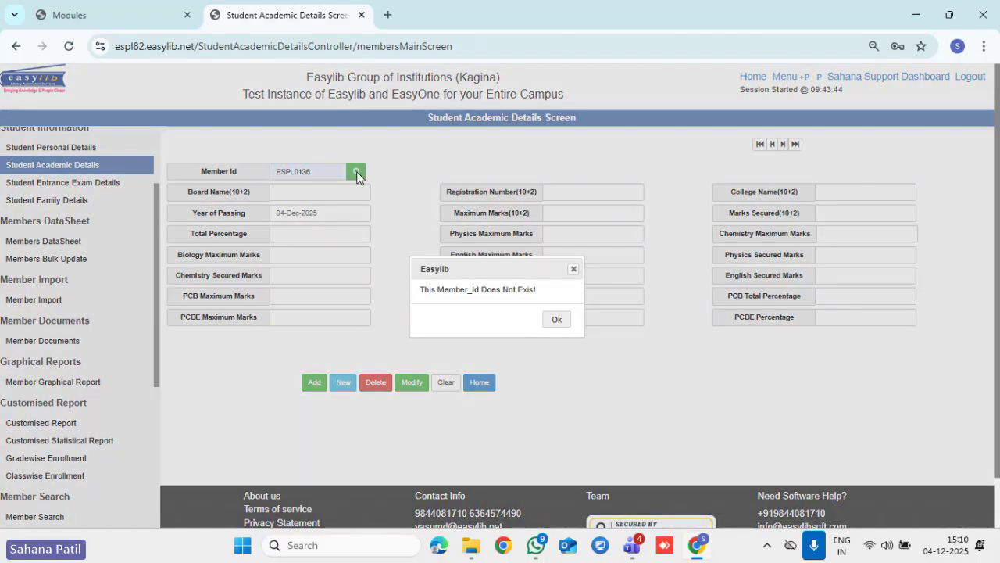
pyautogui.click(556, 319)
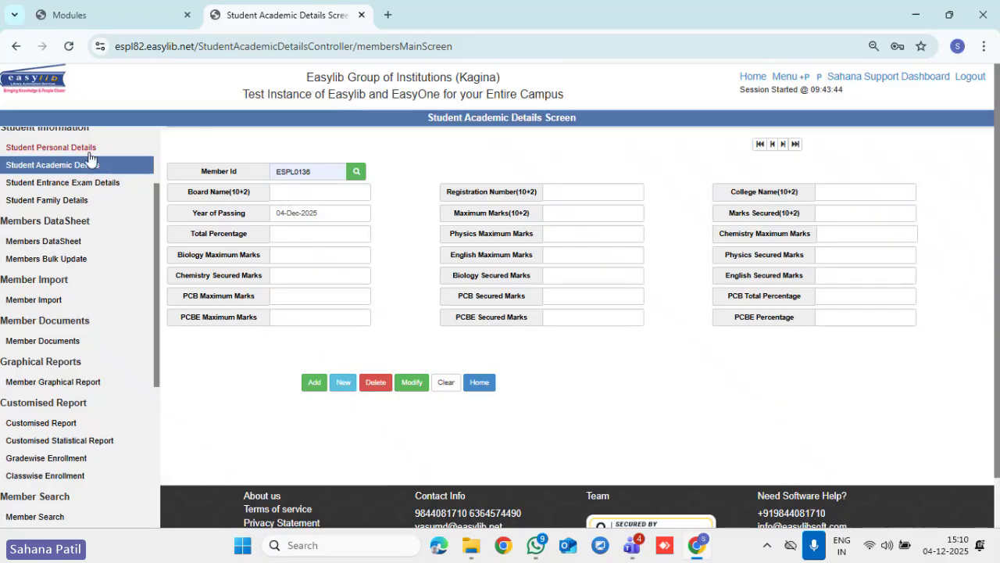
# - View the Student Entrance Exam Details and Student Family Details screens
pyautogui.click(81, 184)
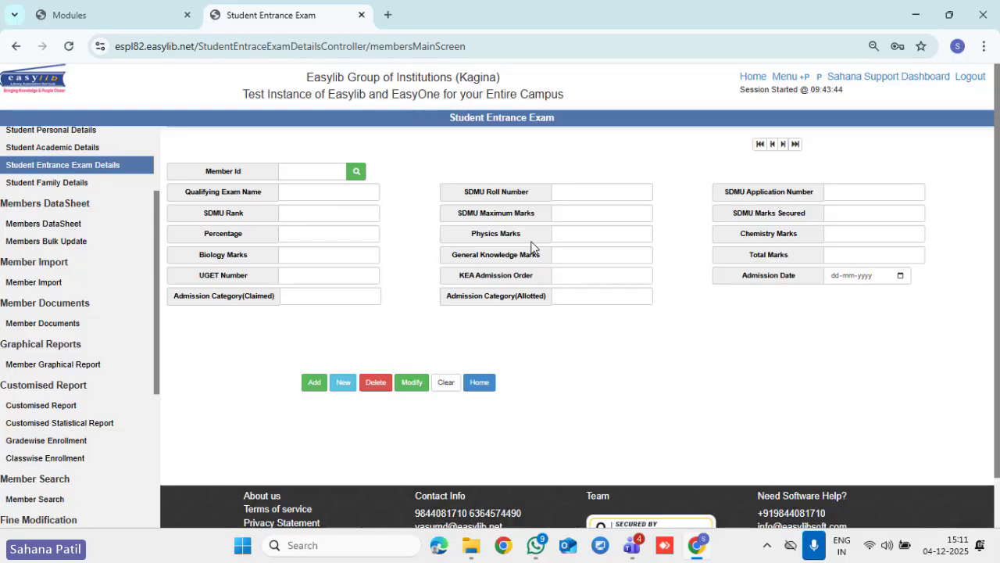
pyautogui.click(56, 186)
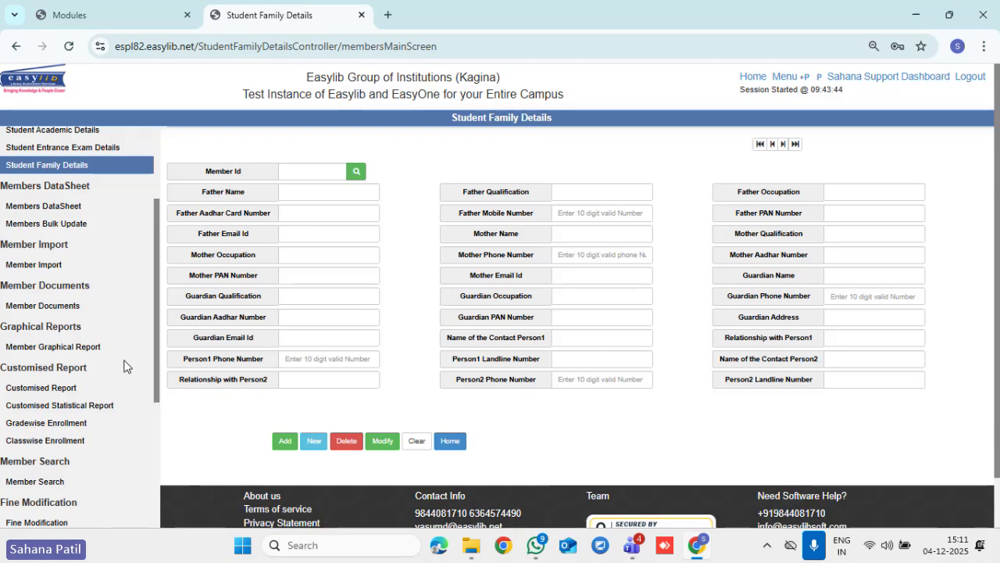
# - Open the Member Self Entry List to view the self-entered members
pyautogui.scroll(3, 101, 328)
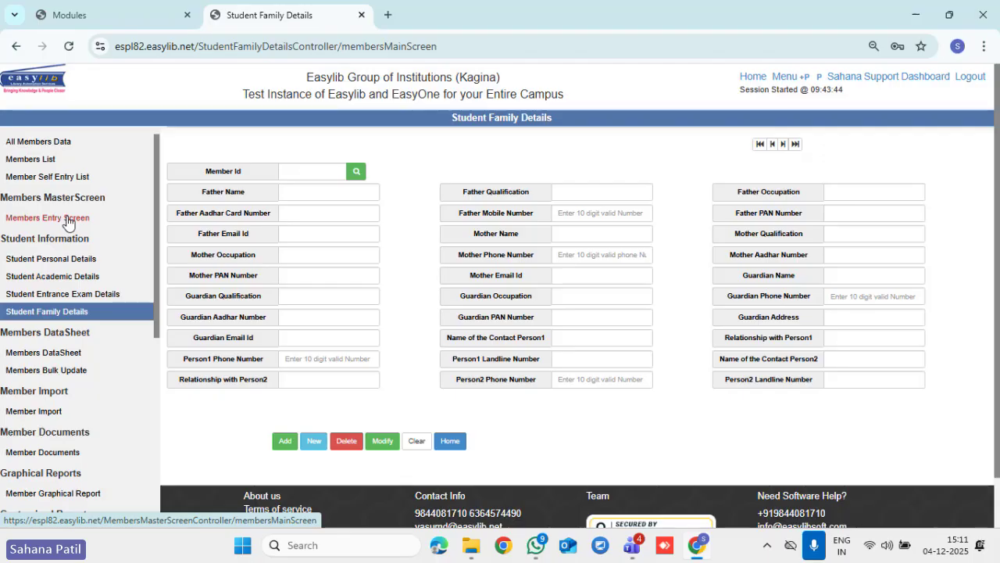
pyautogui.click(35, 177)
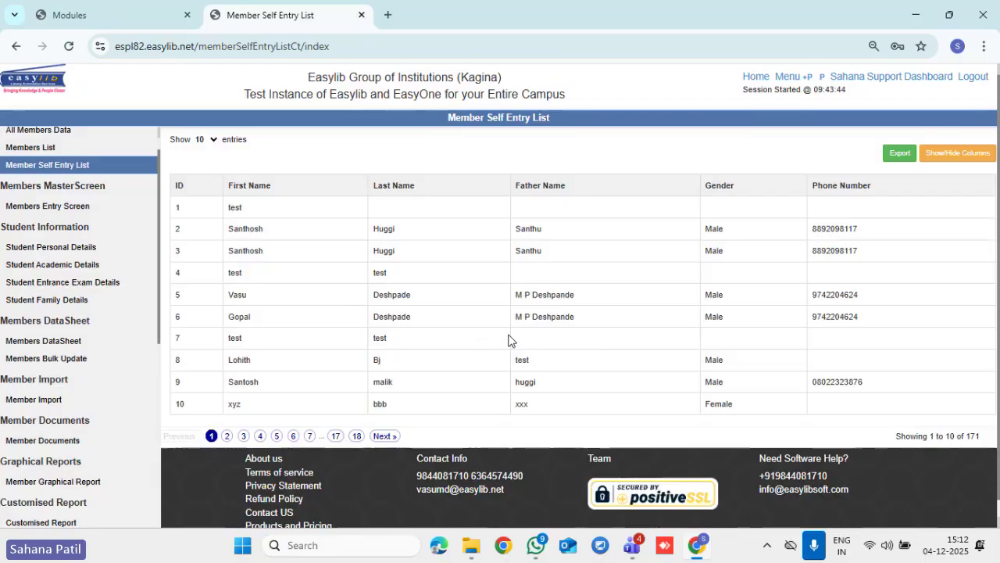
# - From the site home page's student functions, open Apply for Admission and start a new application form
pyautogui.click(107, 22)
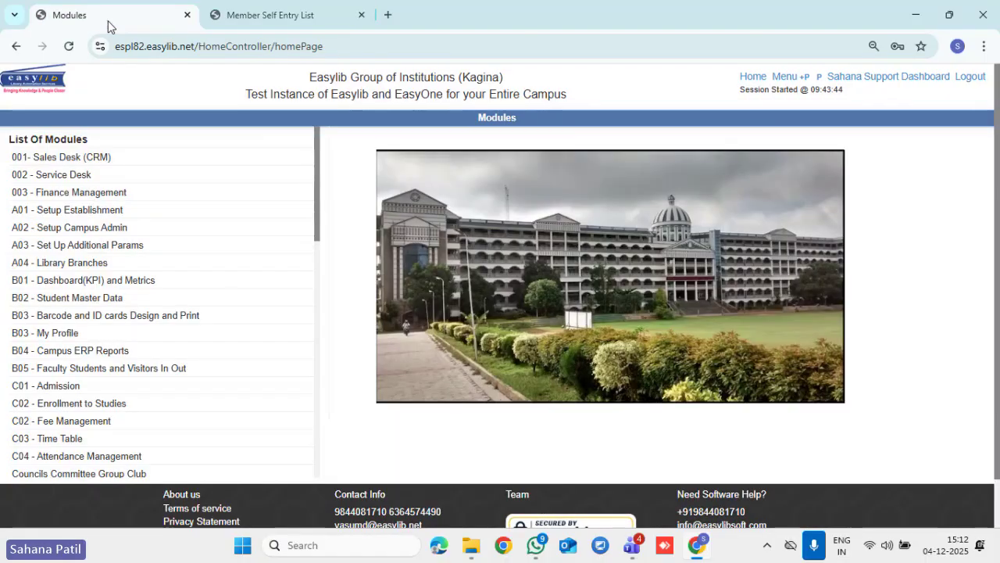
pyautogui.click(752, 78)
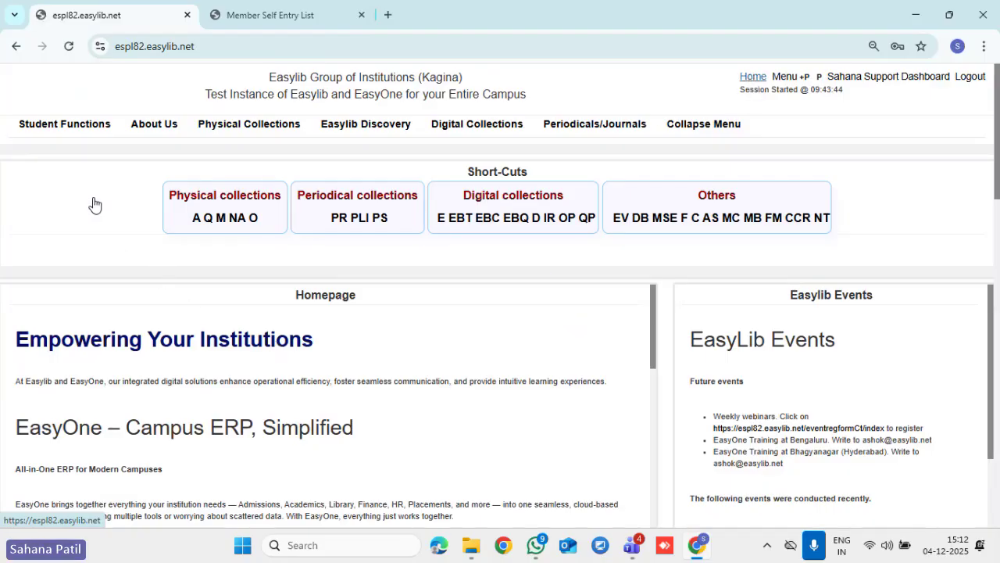
pyautogui.click(62, 129)
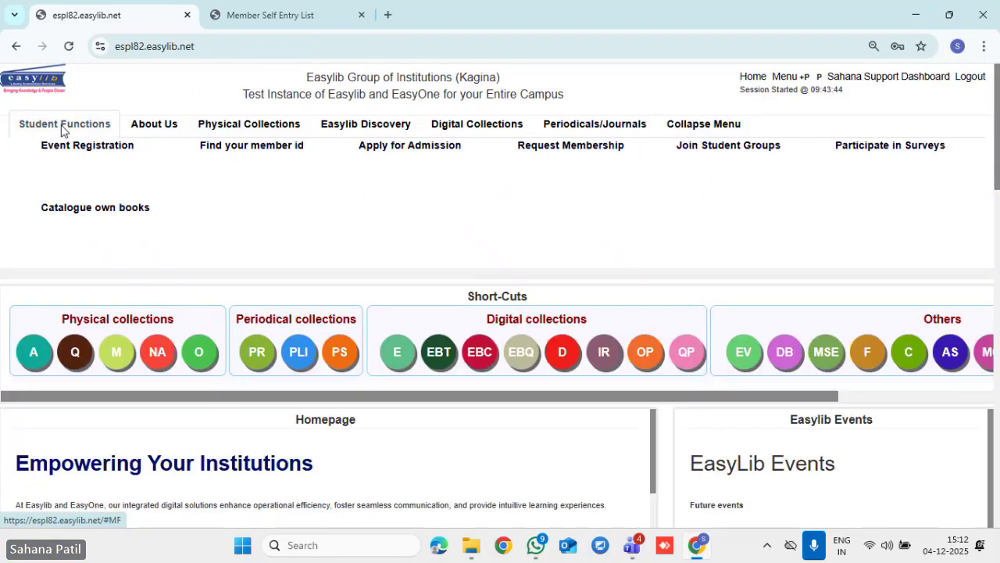
pyautogui.click(376, 155)
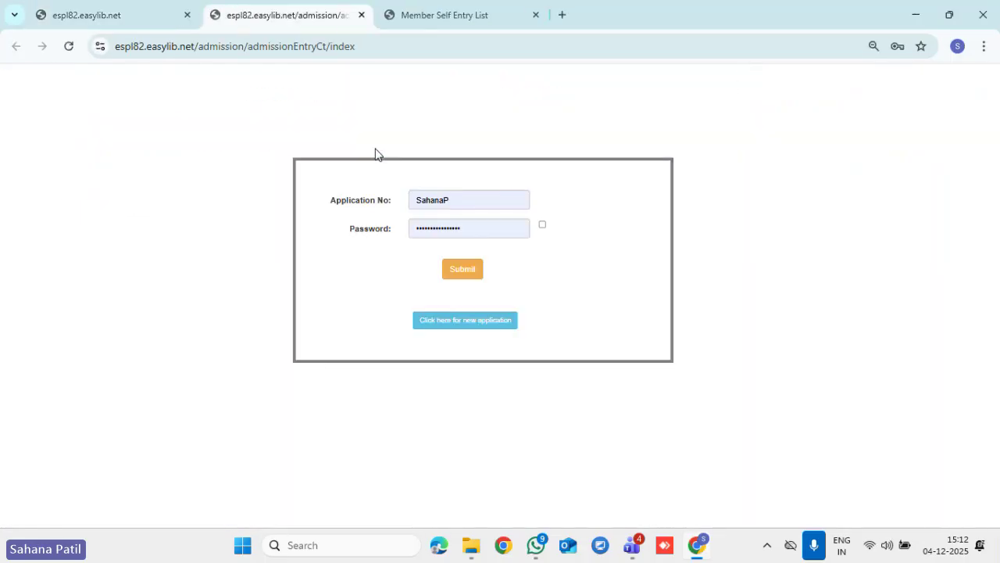
pyautogui.click(455, 325)
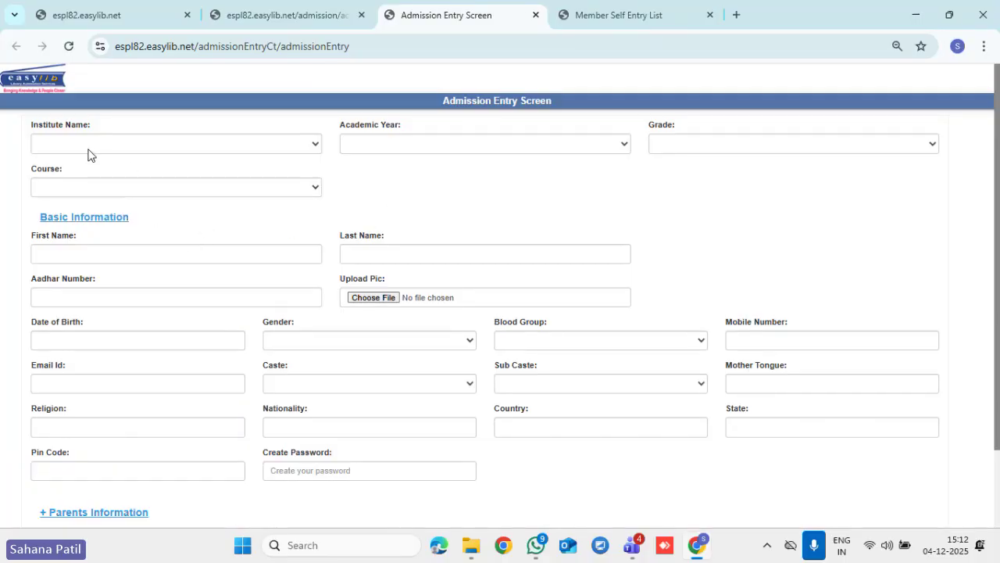
# - Look over the admission form's institute and basic information fields, and expand the Parents Information section
pyautogui.click(364, 144)
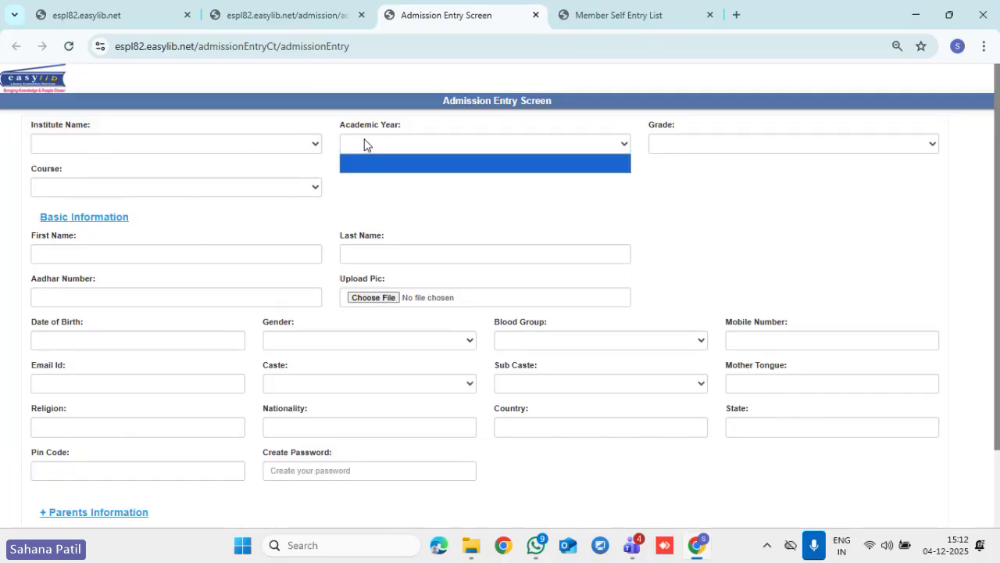
pyautogui.click(505, 225)
pyautogui.click(164, 250)
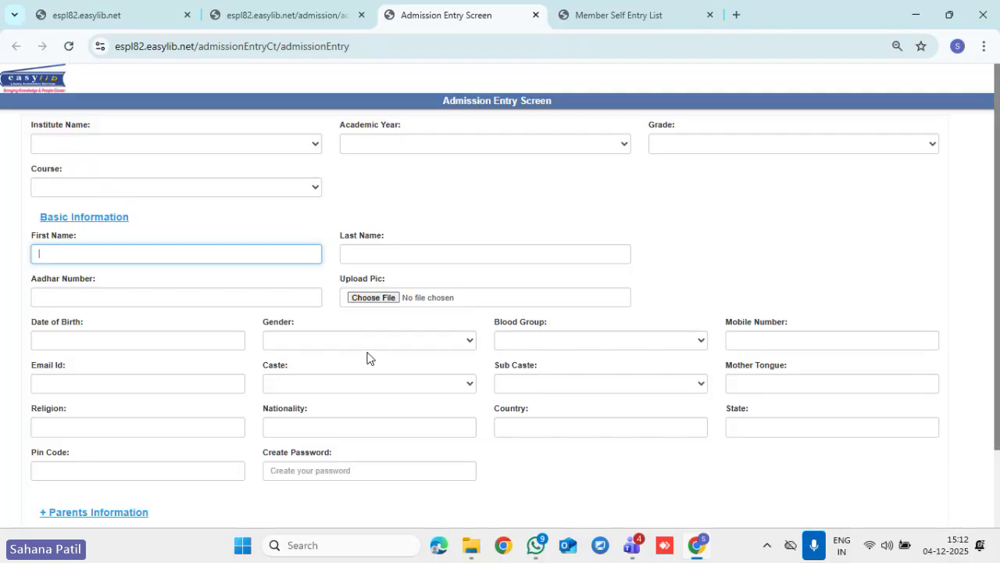
pyautogui.scroll(-2, 164, 373)
pyautogui.click(141, 422)
pyautogui.scroll(-3, 277, 346)
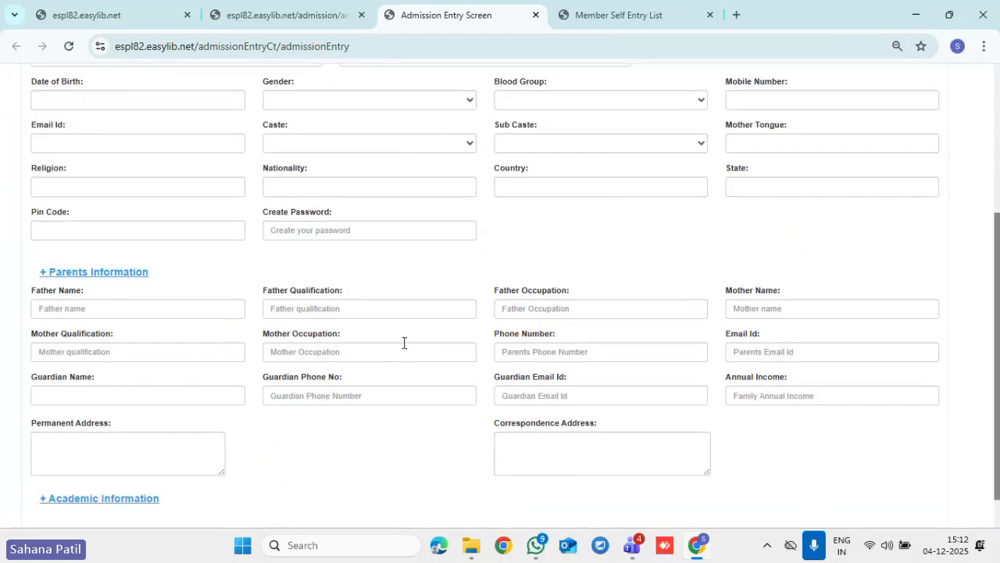
pyautogui.scroll(-1, 404, 343)
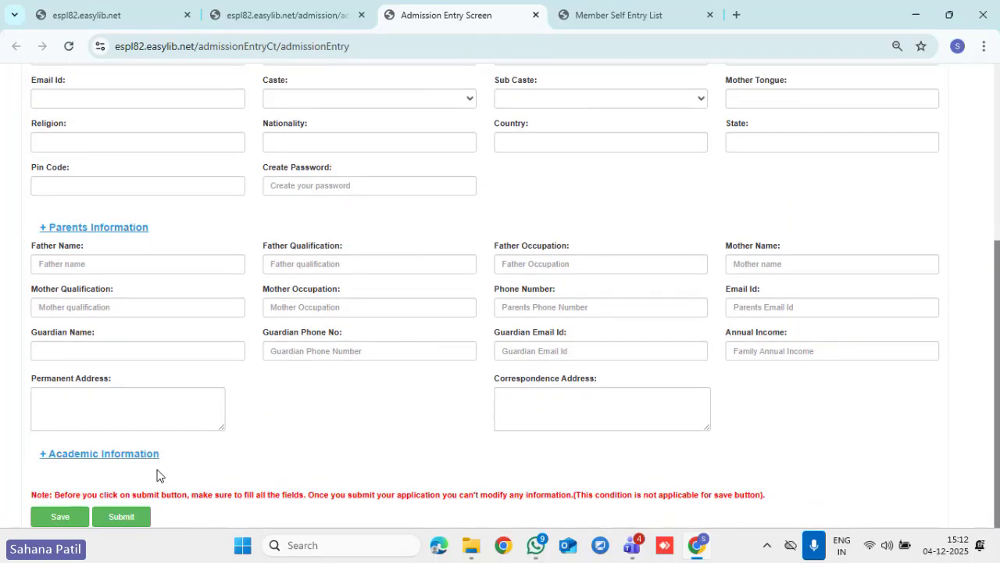
# - Expand the Academic Information section and look over its Institution Name and University Name fields
pyautogui.click(127, 457)
pyautogui.scroll(-3, 426, 395)
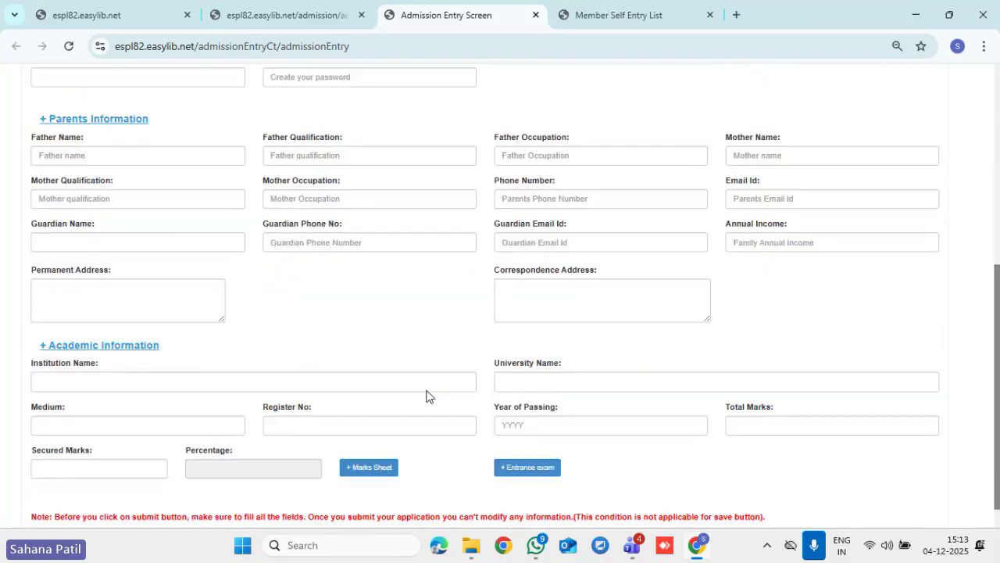
pyautogui.click(211, 361)
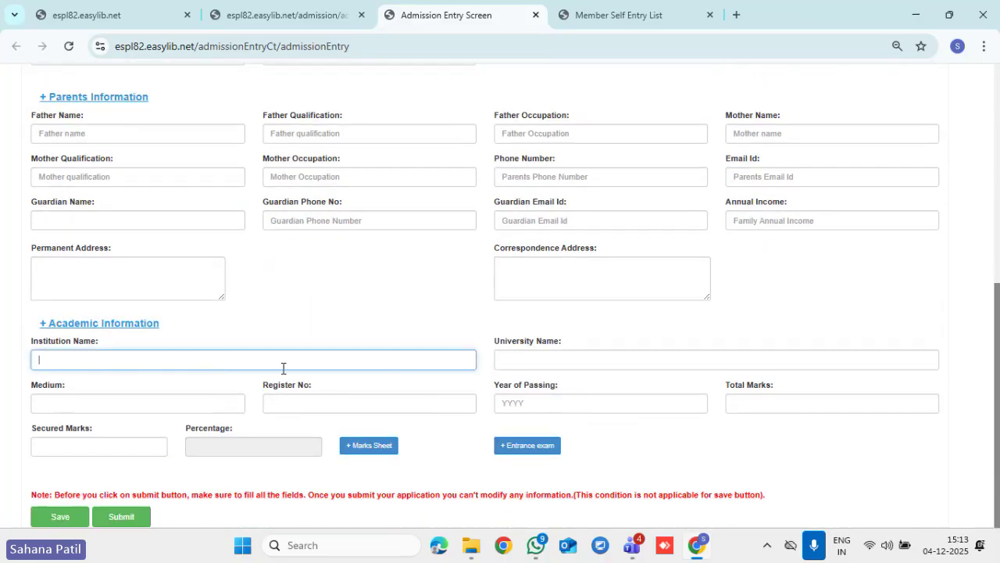
pyautogui.click(596, 357)
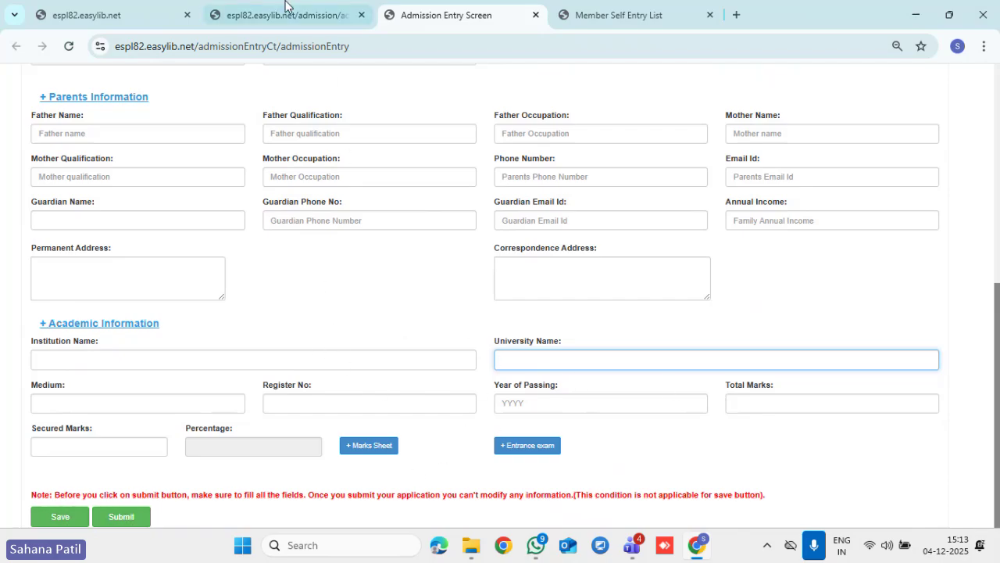
# - Revisit the site home page's student functions and return to the Member Self Entry List
pyautogui.click(283, 8)
pyautogui.click(109, 14)
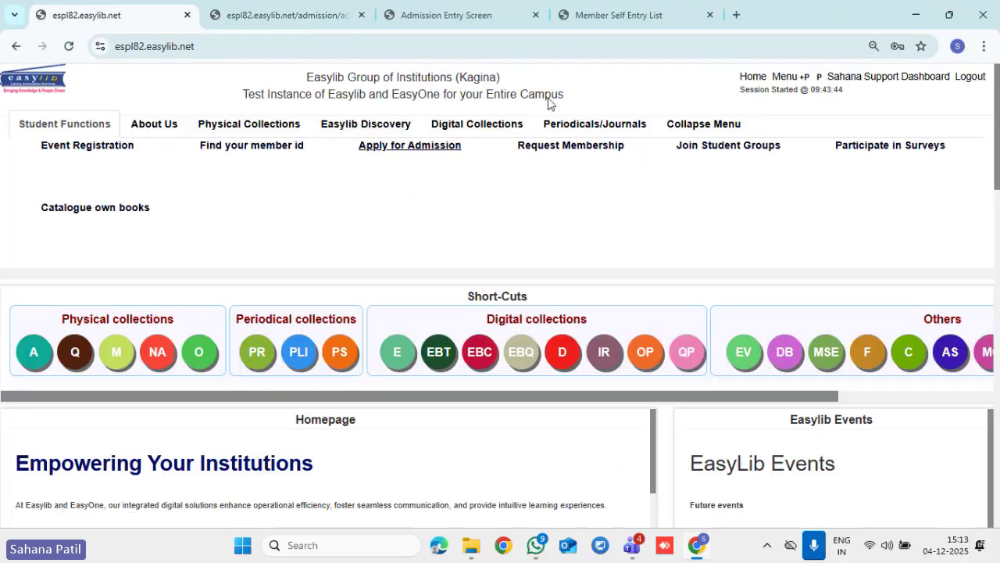
pyautogui.click(685, 22)
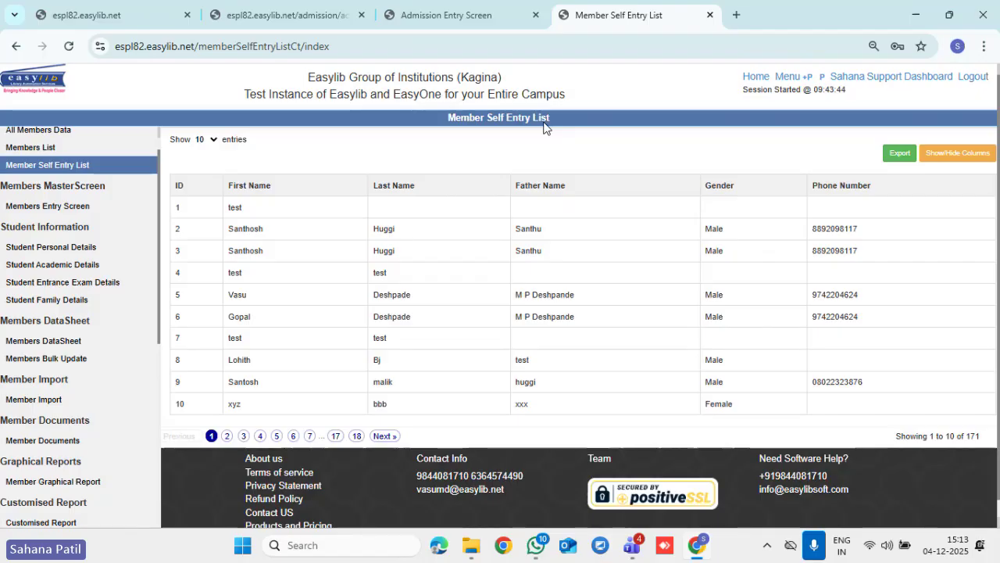
# - Open the Member Import screen, download the import template and open it maximized in Excel
pyautogui.click(35, 400)
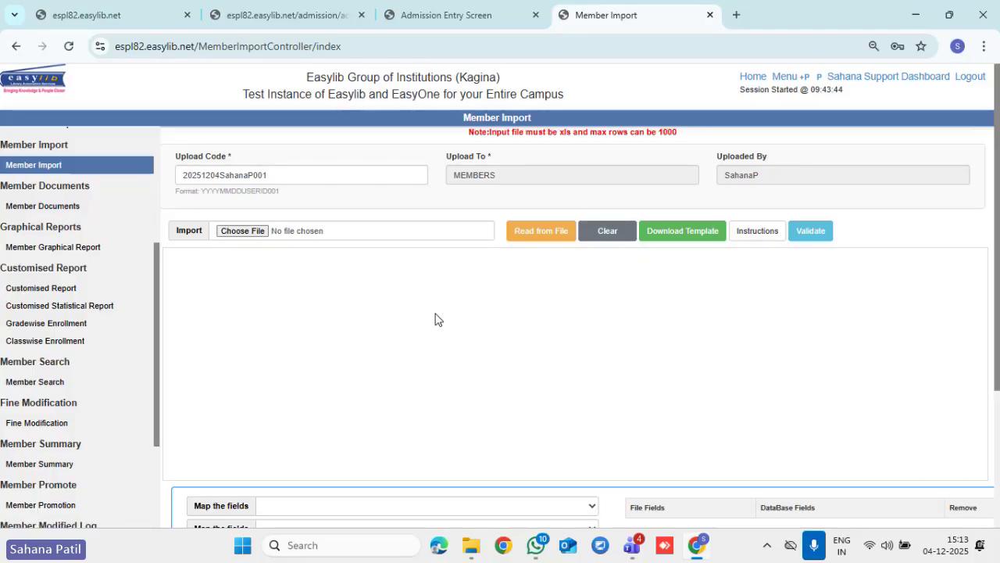
pyautogui.click(674, 232)
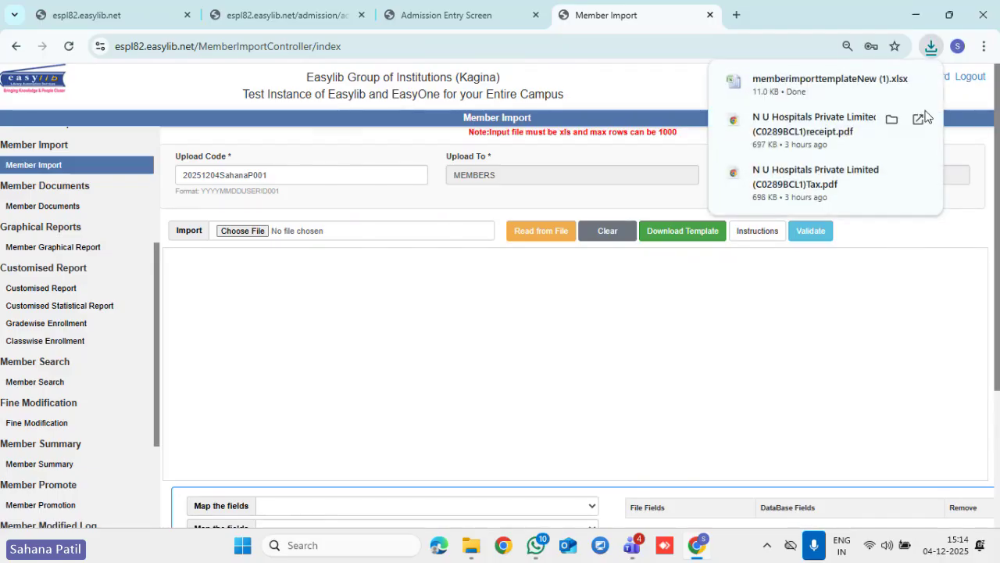
pyautogui.click(916, 83)
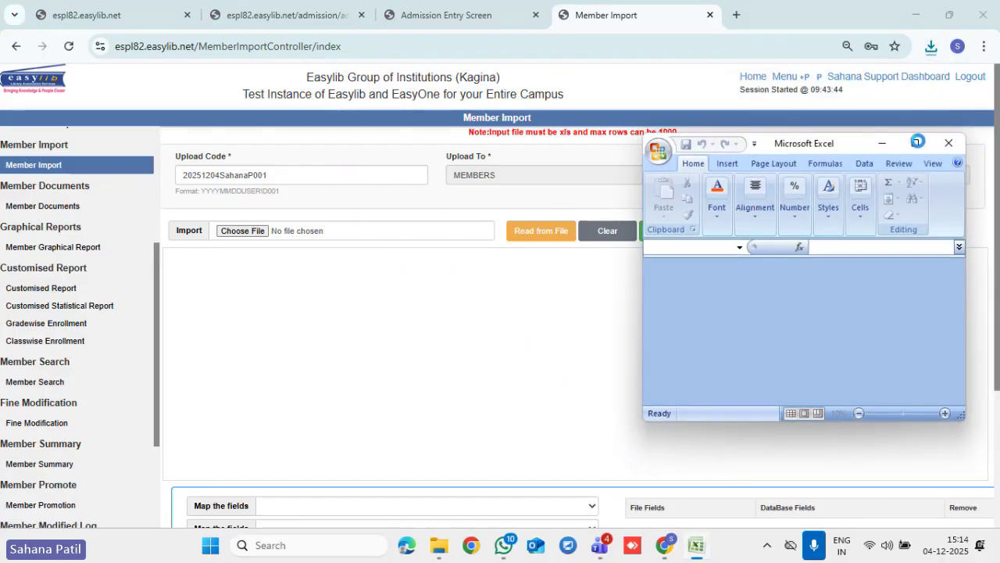
pyautogui.click(914, 140)
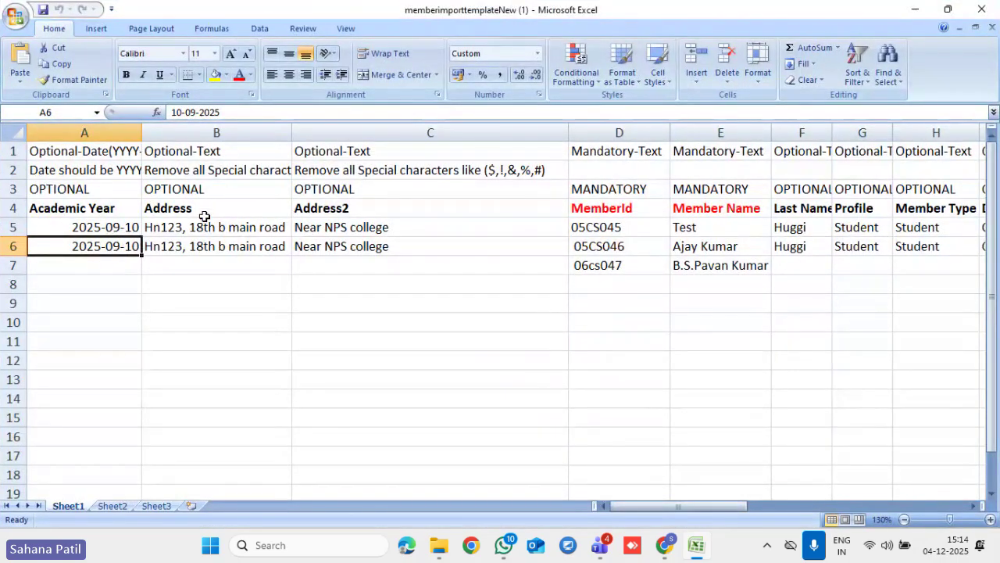
# - Examine the template's mandatory and optional columns in Excel, and return to the Member Import screen in the browser
pyautogui.moveTo(634, 508); pyautogui.dragTo(687, 512)
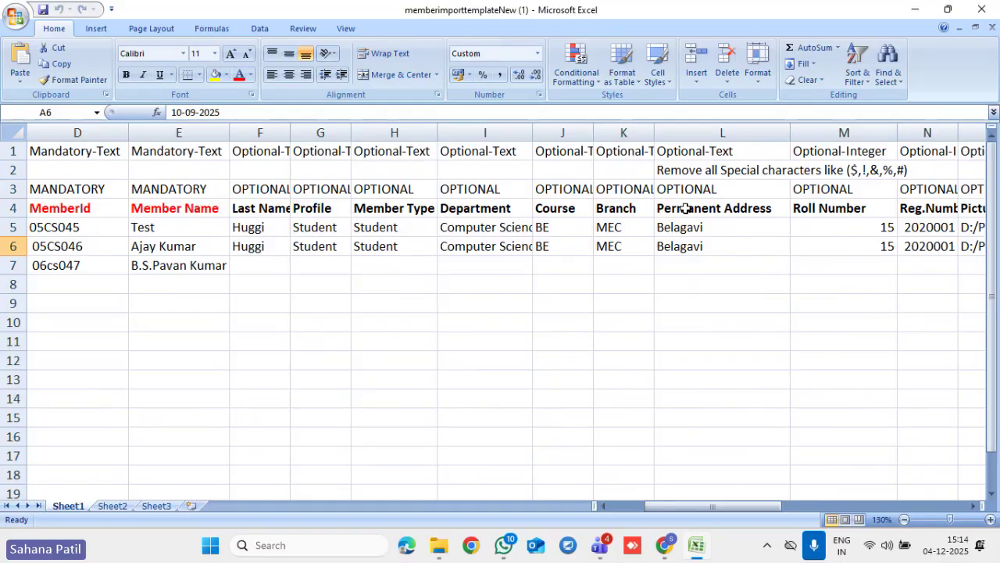
pyautogui.moveTo(653, 508); pyautogui.dragTo(618, 508)
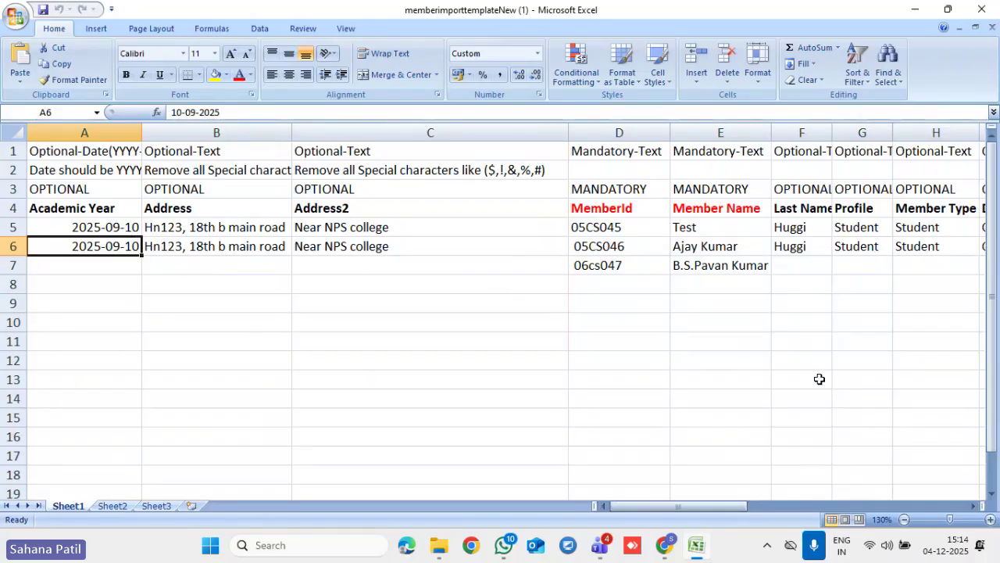
pyautogui.moveTo(691, 505); pyautogui.dragTo(714, 506)
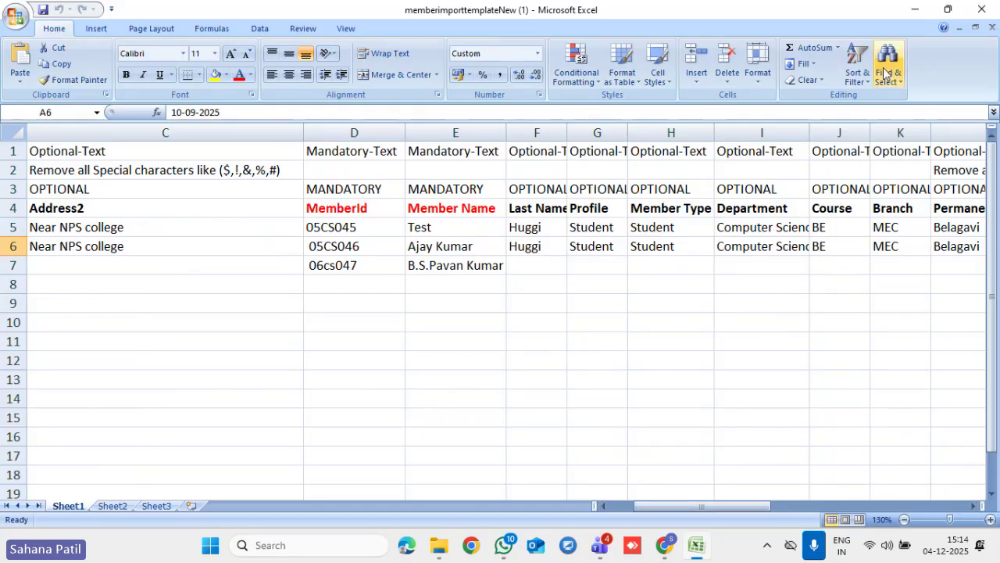
pyautogui.click(912, 16)
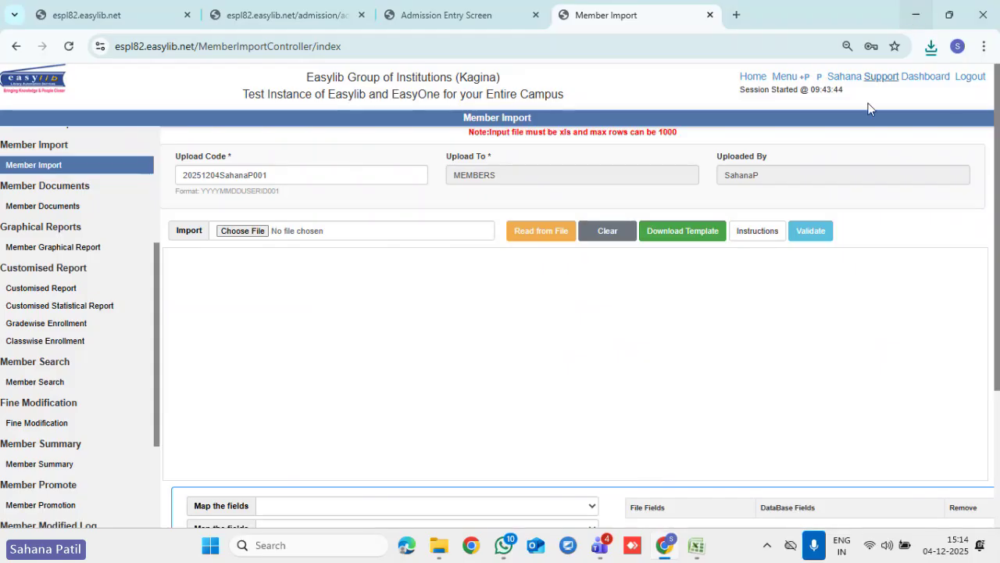
# - Choose the file memberimporttemplateNew (1).xlsx for the member import and read its records
pyautogui.click(248, 231)
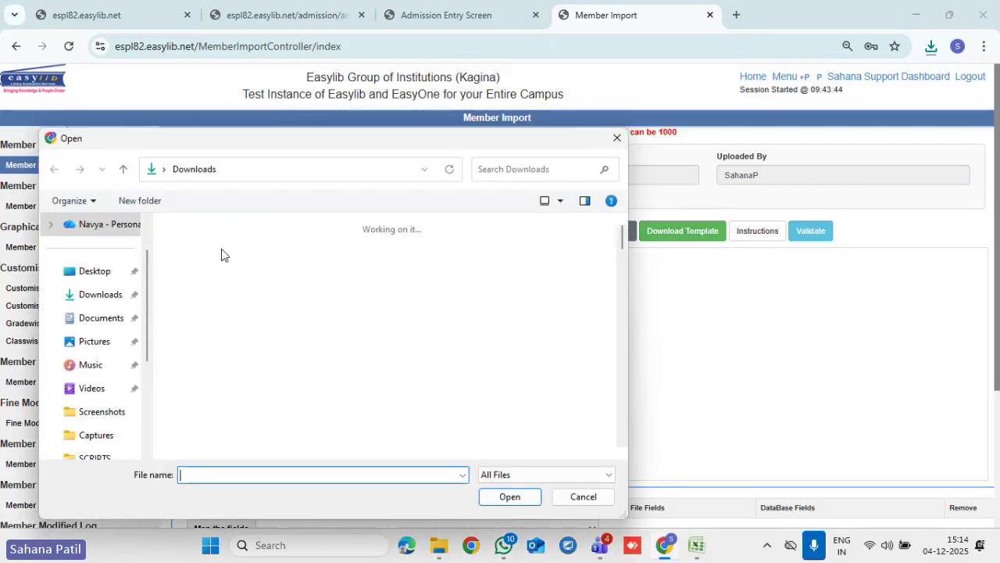
pyautogui.click(213, 297)
pyautogui.click(507, 497)
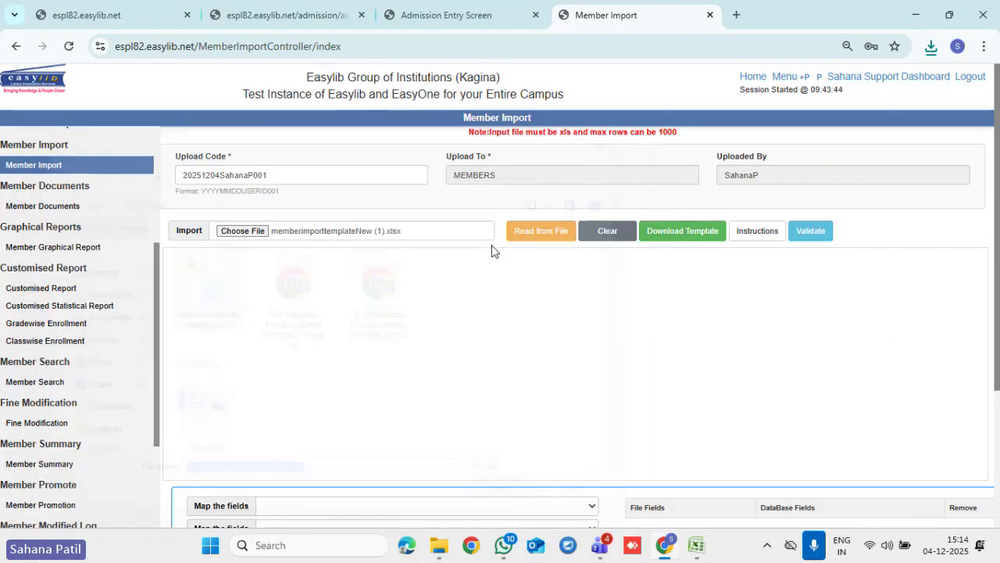
pyautogui.click(533, 241)
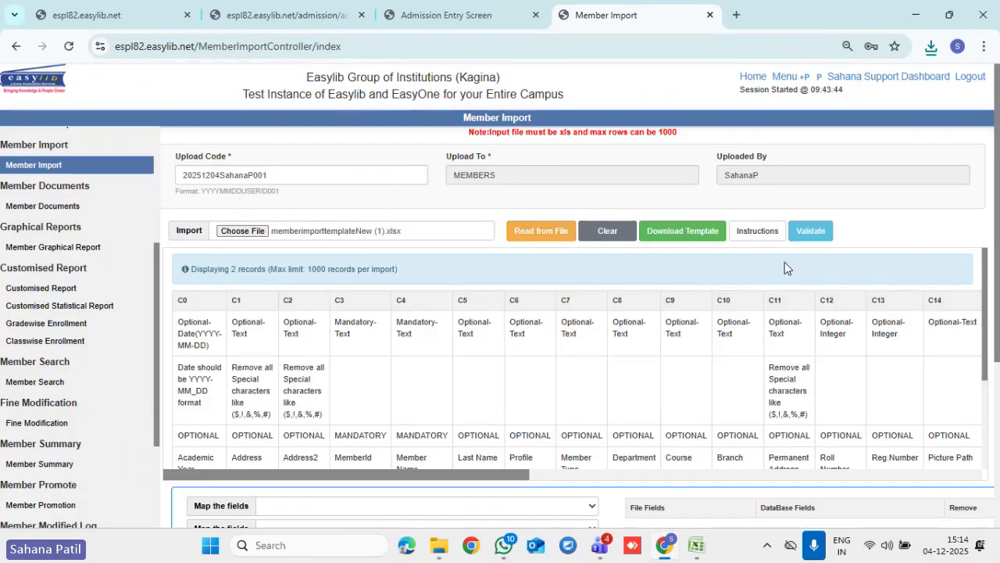
# - Examine the file columns and database fields offered for mapping the import
pyautogui.scroll(-2, 881, 252)
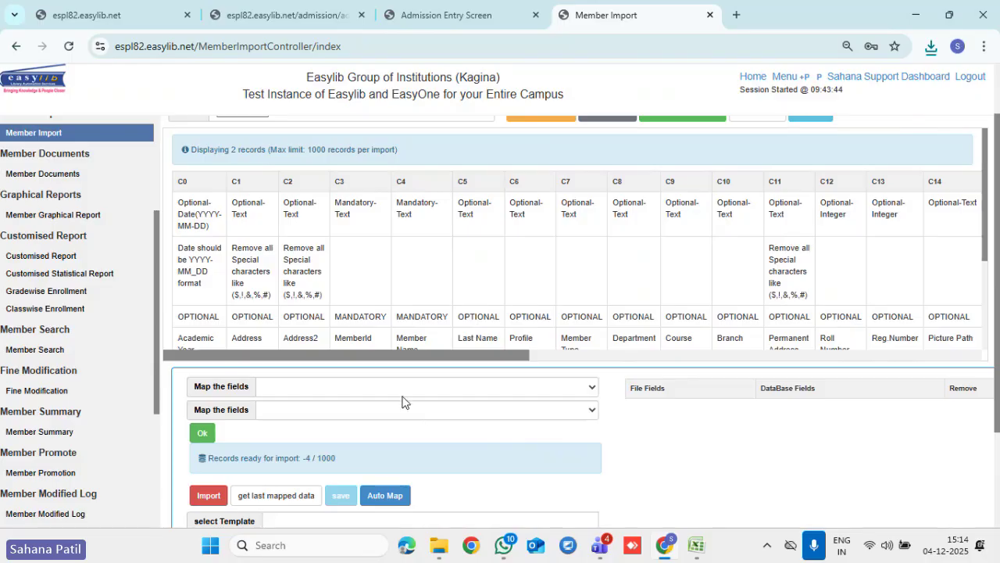
pyautogui.click(396, 393)
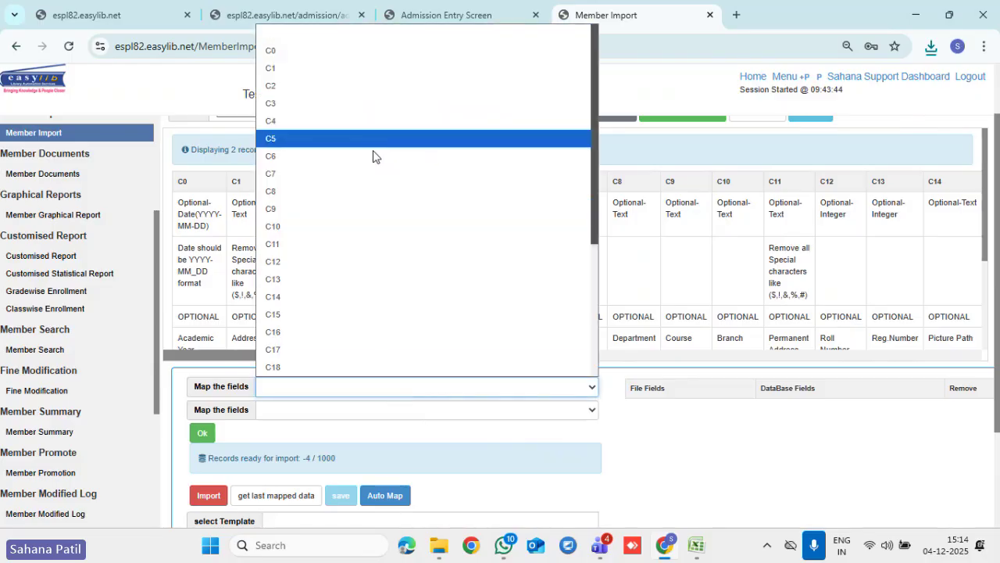
pyautogui.scroll(-4, 469, 343)
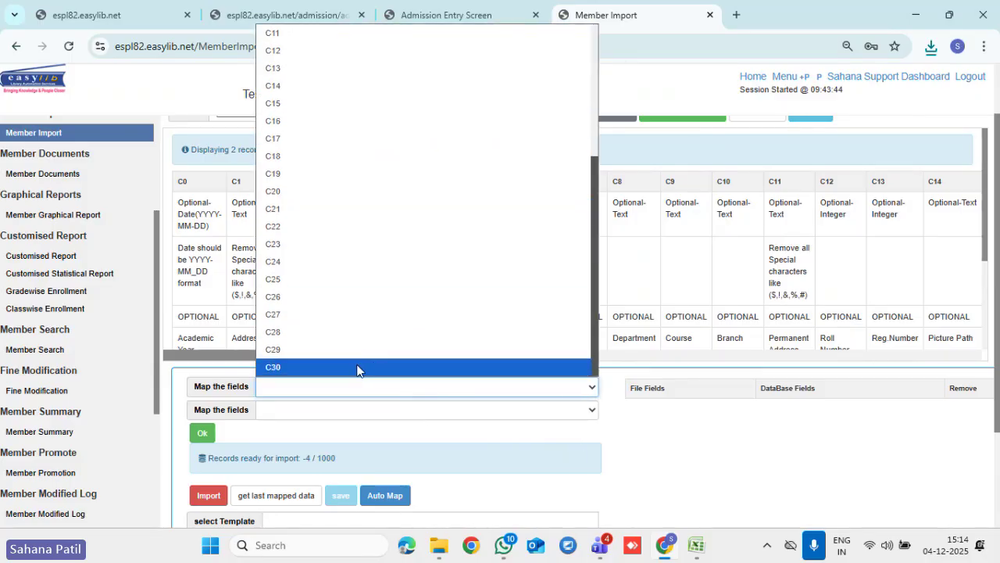
pyautogui.click(344, 410)
pyautogui.click(341, 409)
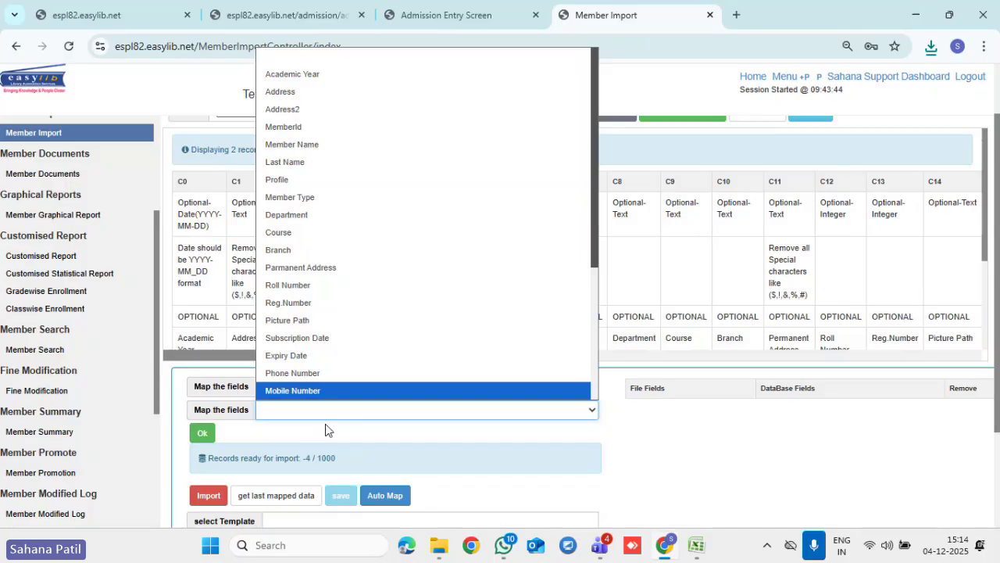
pyautogui.click(316, 434)
# - Map file column C0 to the Academic Year field and review the loaded rows and the mapping
pyautogui.click(310, 387)
pyautogui.click(313, 48)
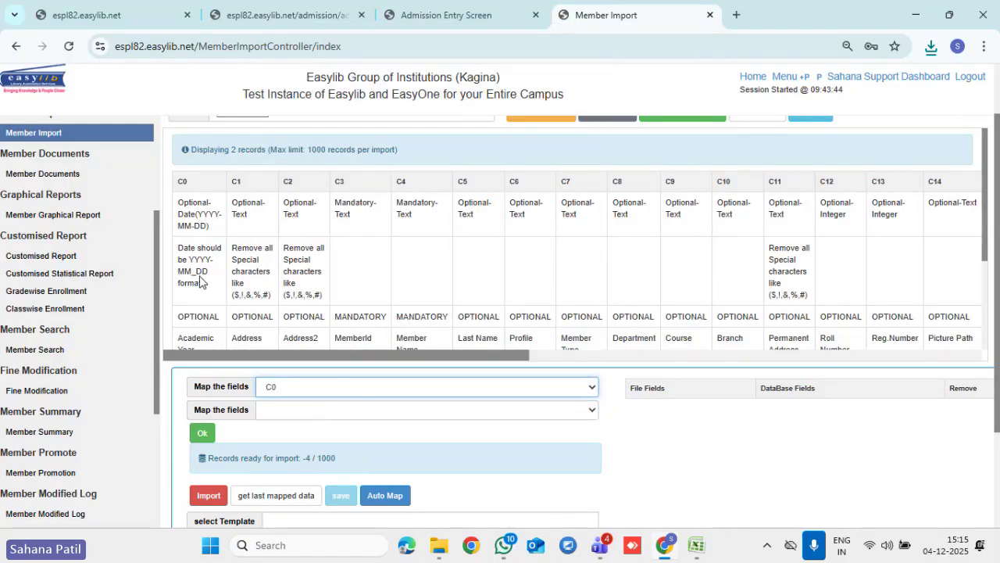
pyautogui.click(286, 411)
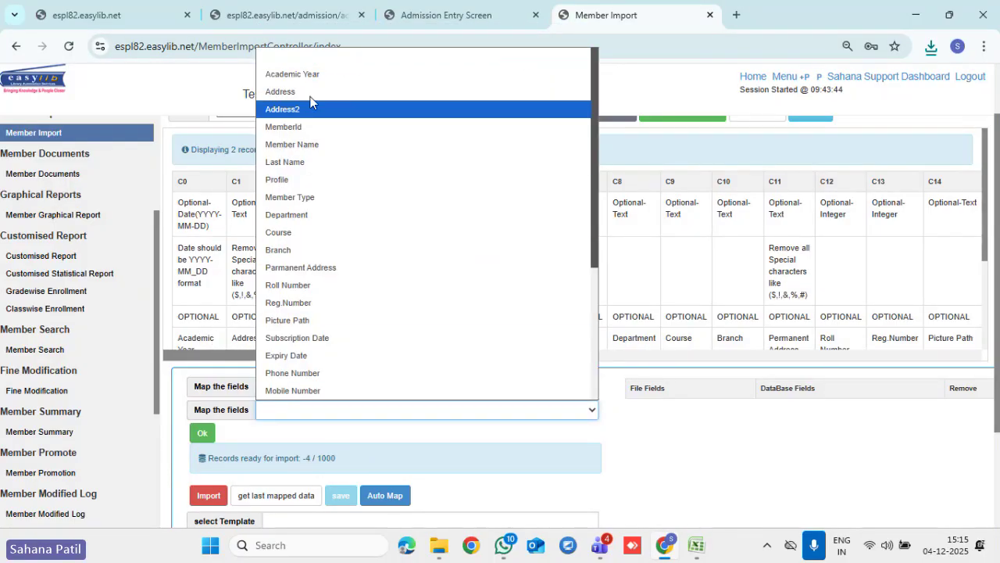
pyautogui.click(273, 75)
pyautogui.click(206, 435)
pyautogui.scroll(-8, 618, 469)
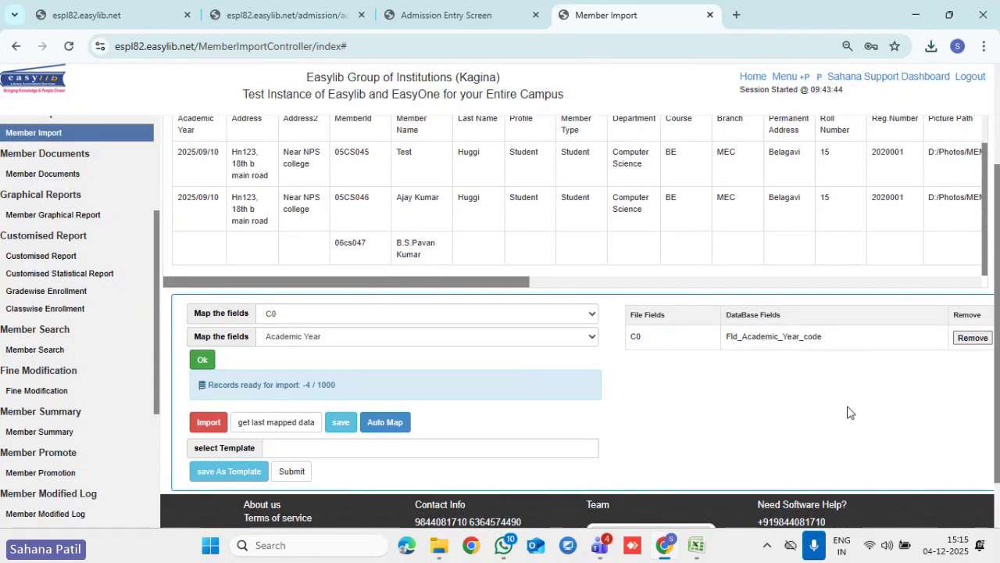
pyautogui.scroll(3, 620, 294)
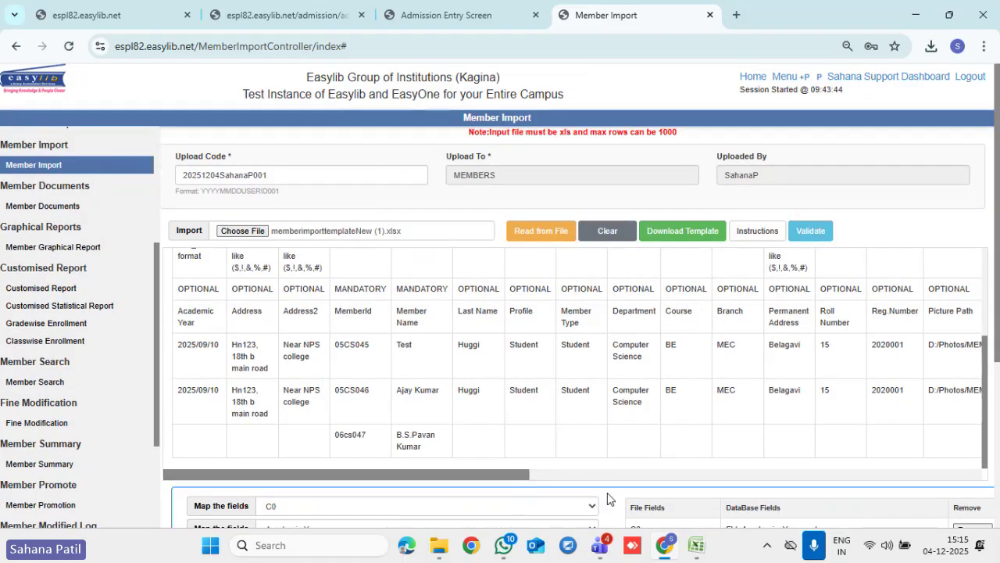
pyautogui.scroll(-2, 607, 492)
pyautogui.scroll(-2, 708, 464)
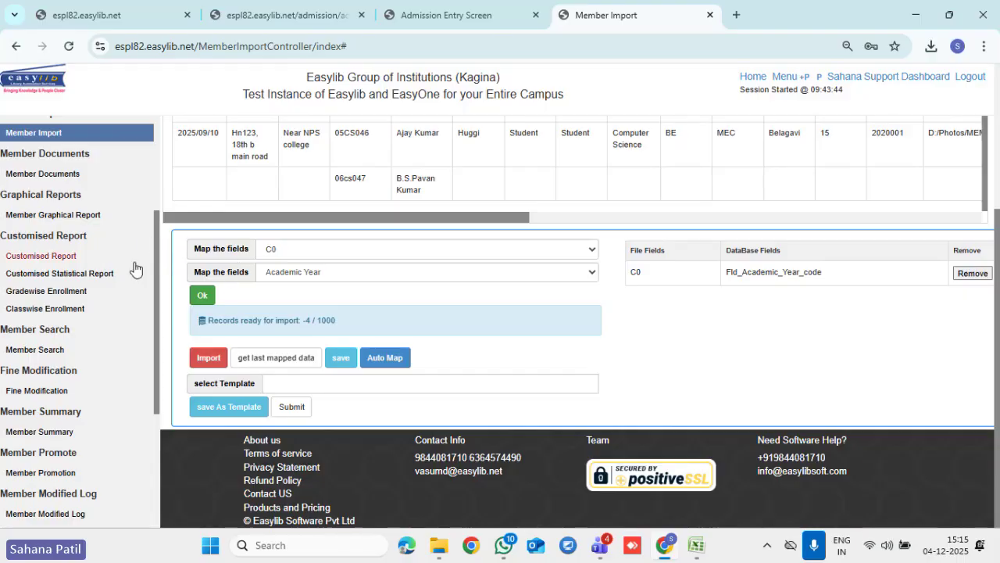
# - Open the Customised Report, dismiss the message and search members by academic year 01-Jul-2009 To 30-Jun-2010
pyautogui.click(57, 261)
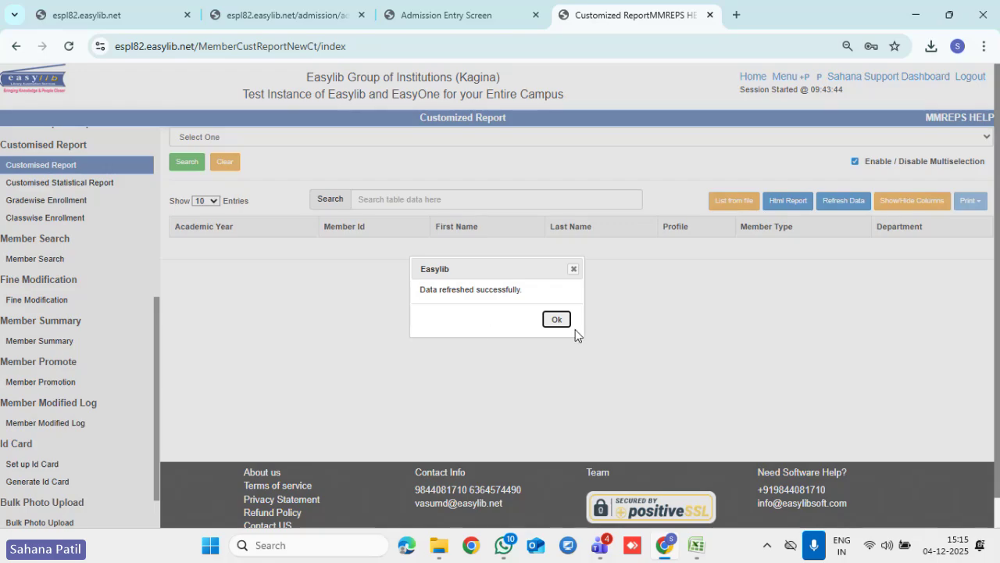
pyautogui.click(556, 320)
pyautogui.click(283, 138)
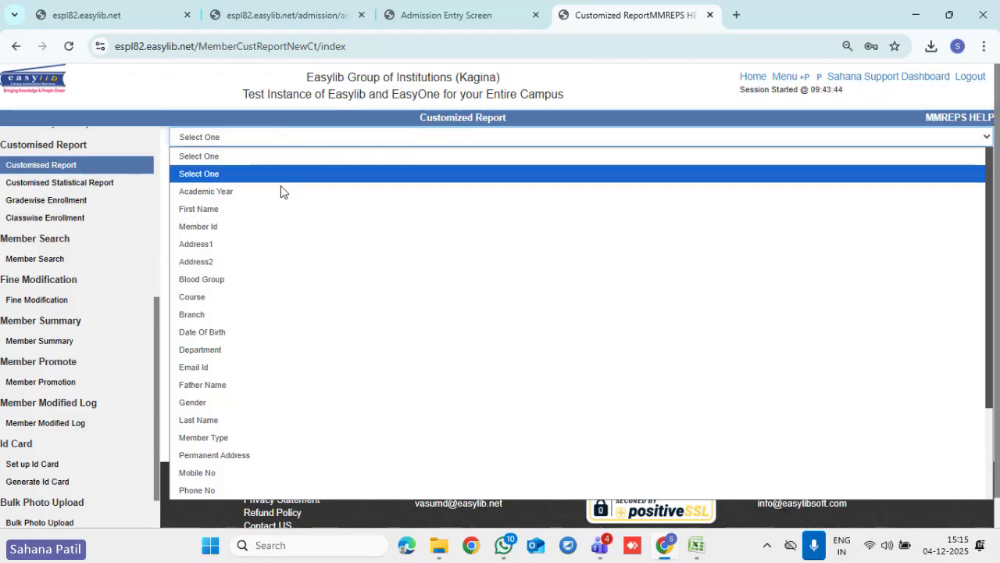
pyautogui.click(225, 195)
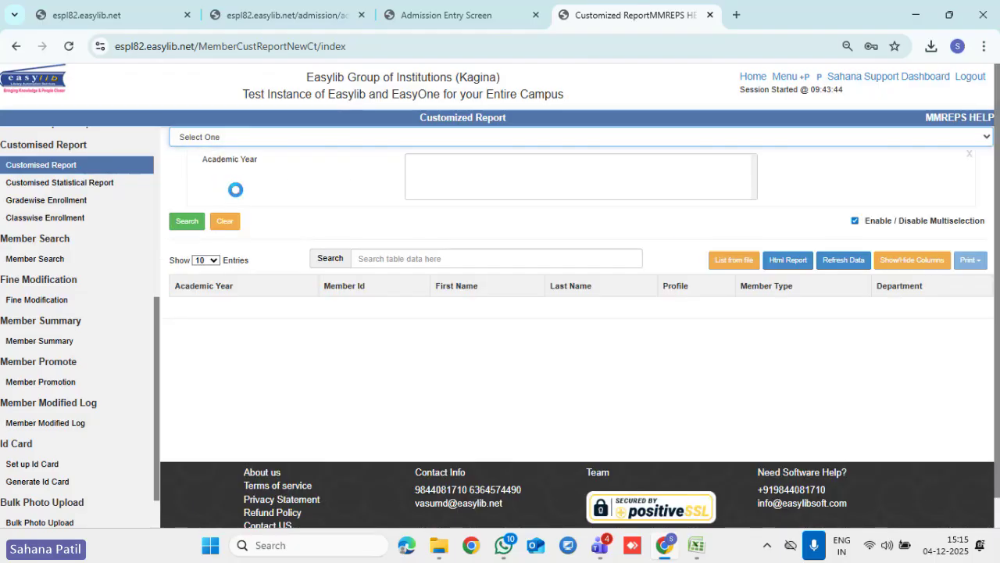
pyautogui.click(506, 166)
pyautogui.click(487, 238)
pyautogui.click(186, 196)
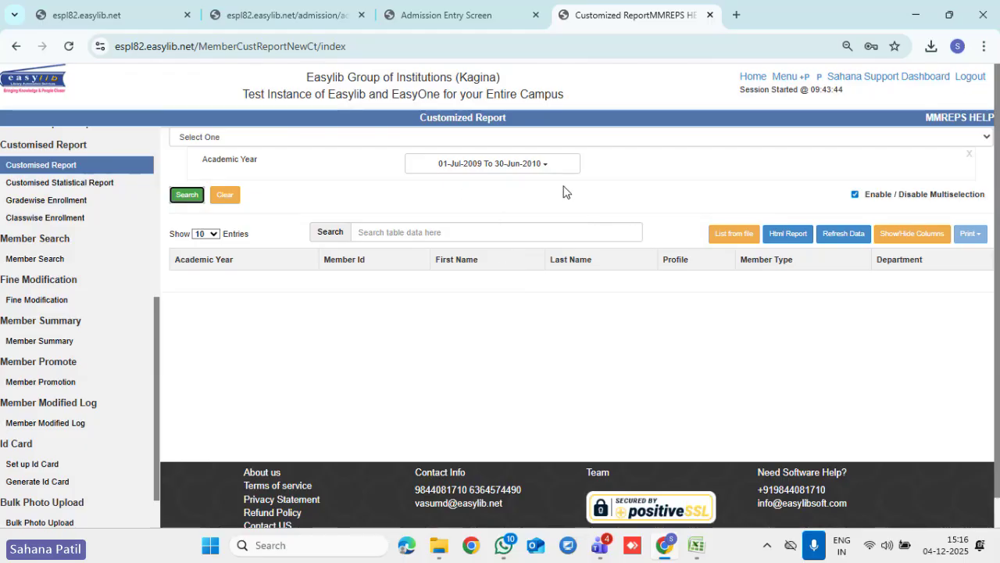
# - Replace the academic year filter with Member Type set to Student, search the members and review the listed records
pyautogui.click(969, 153)
pyautogui.click(354, 140)
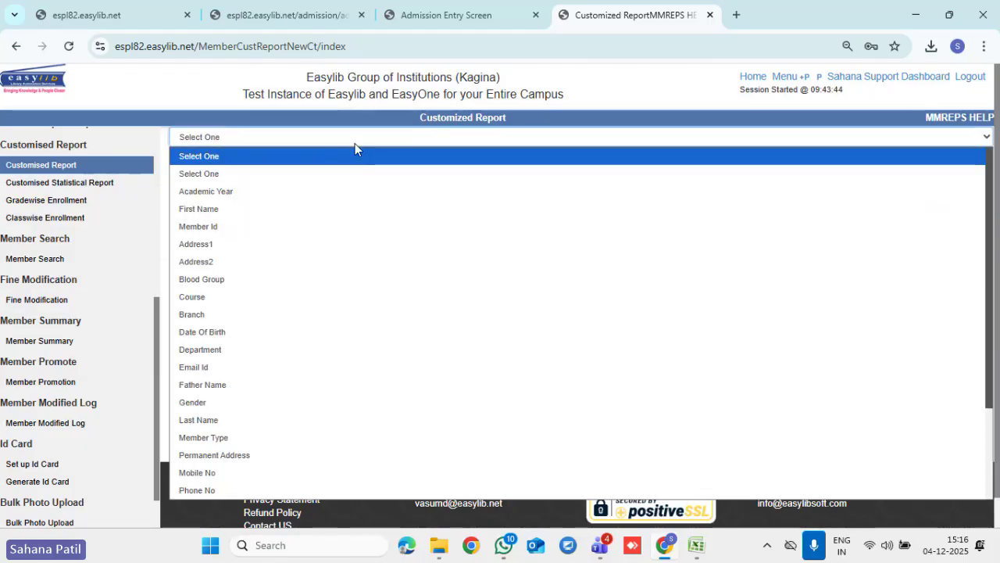
pyautogui.click(287, 437)
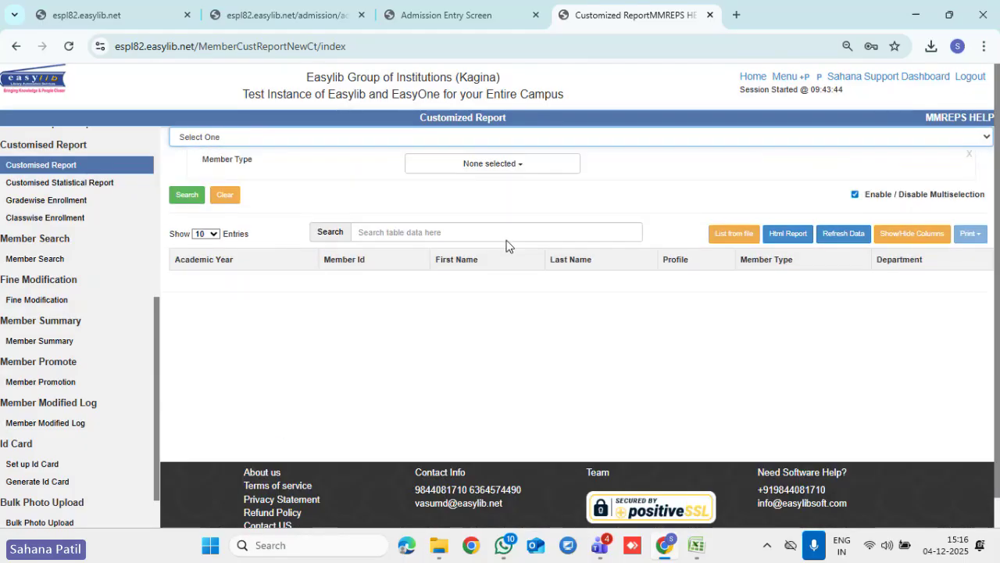
pyautogui.click(502, 173)
pyautogui.scroll(-3, 453, 375)
pyautogui.click(447, 384)
pyautogui.click(277, 401)
pyautogui.click(176, 200)
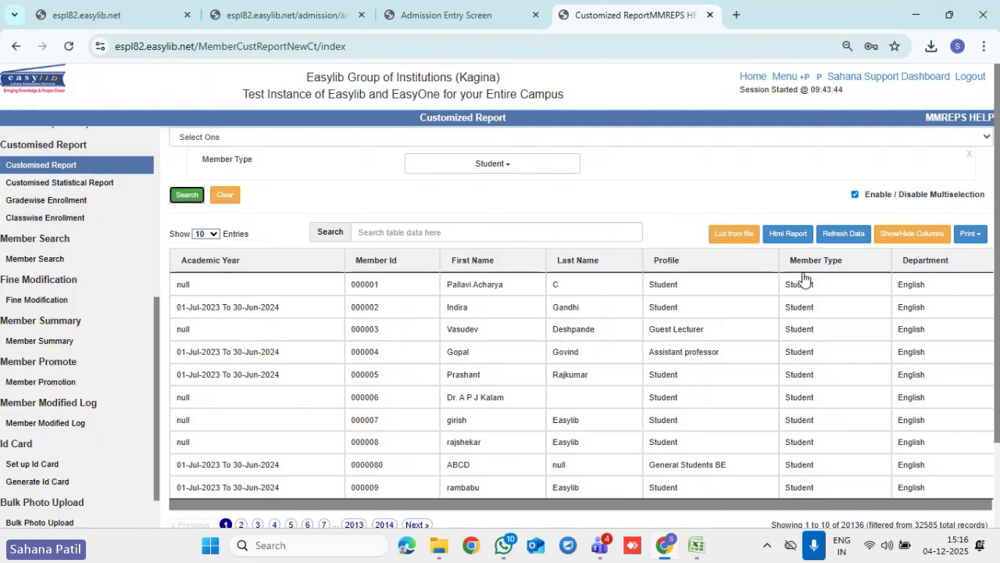
pyautogui.scroll(-2, 759, 460)
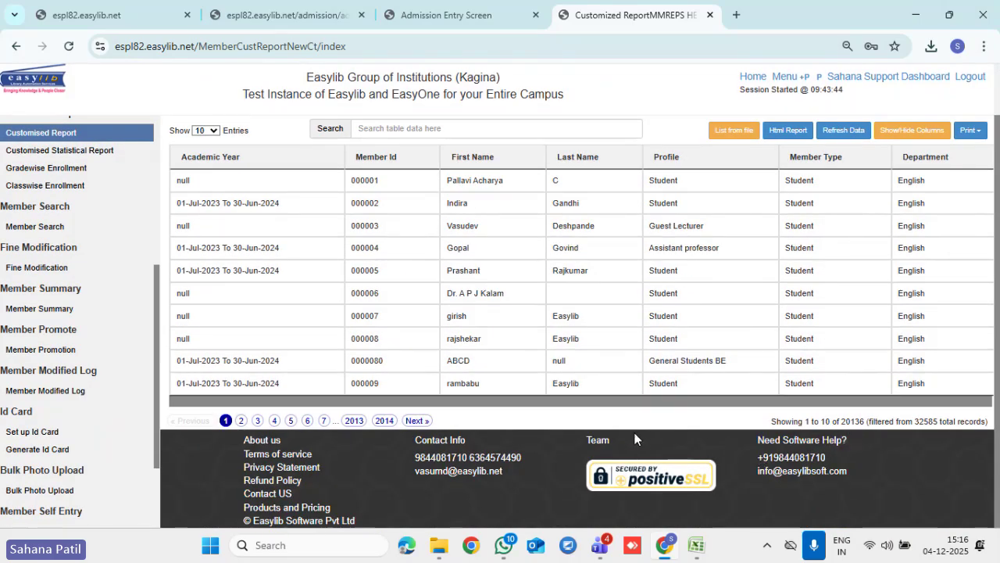
pyautogui.scroll(2, 635, 429)
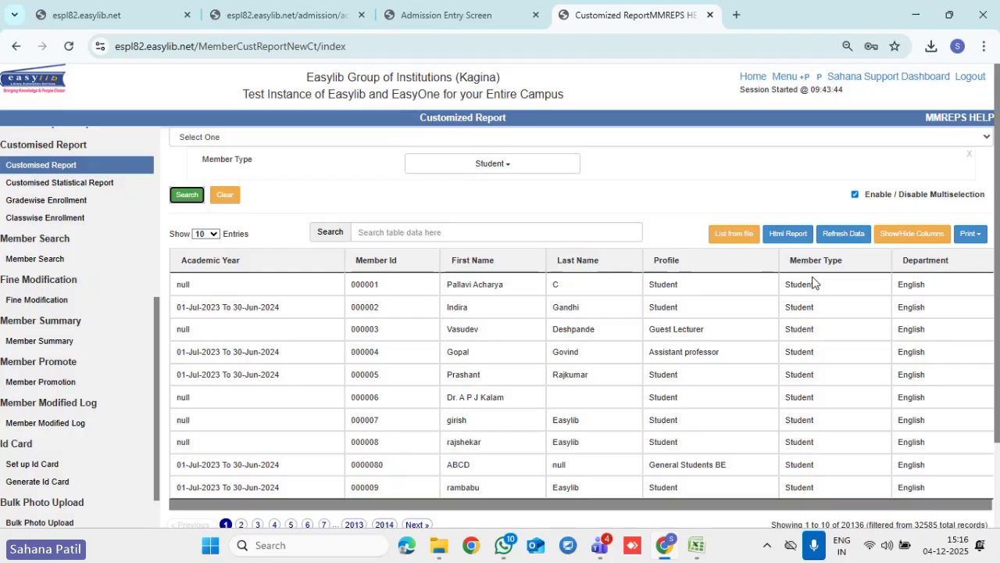
# - Show the Date of Birth, Gender and Email Id columns in the member report table
pyautogui.click(907, 237)
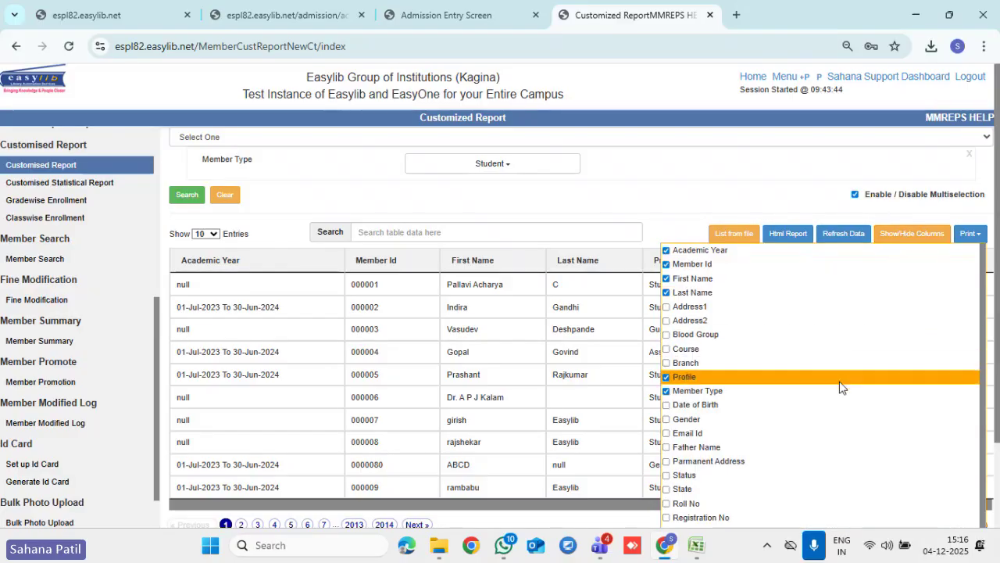
pyautogui.click(716, 406)
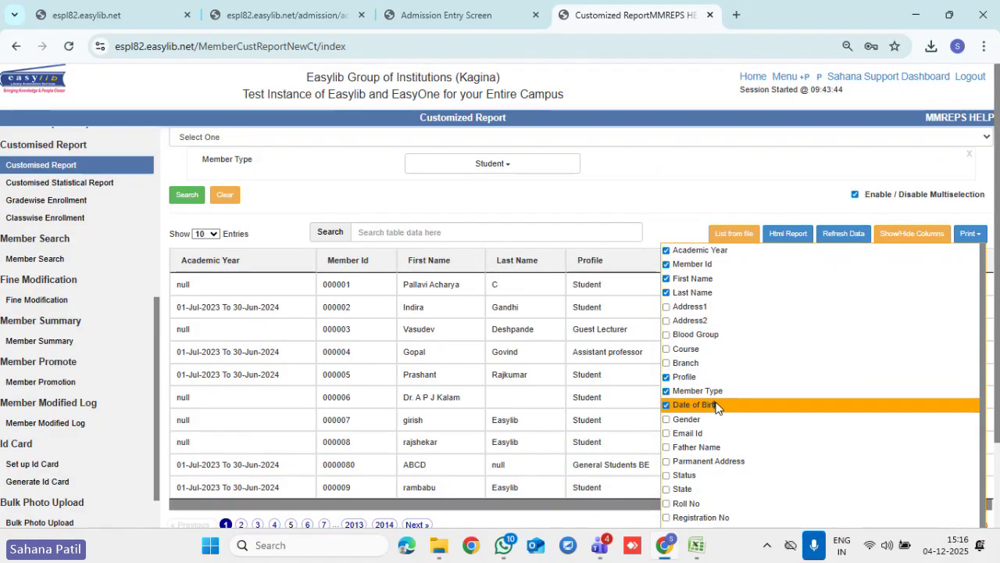
pyautogui.click(708, 418)
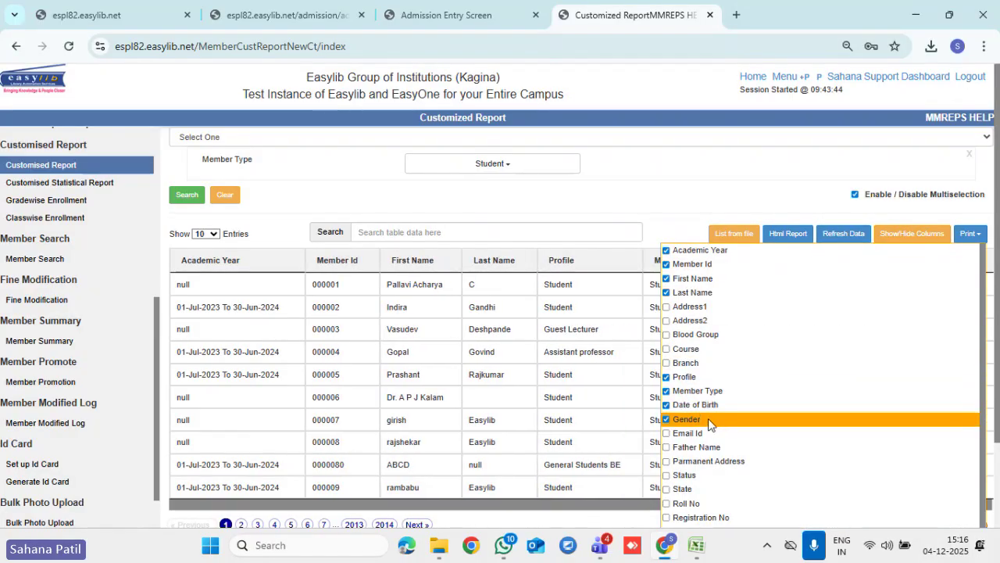
pyautogui.click(707, 432)
pyautogui.click(677, 216)
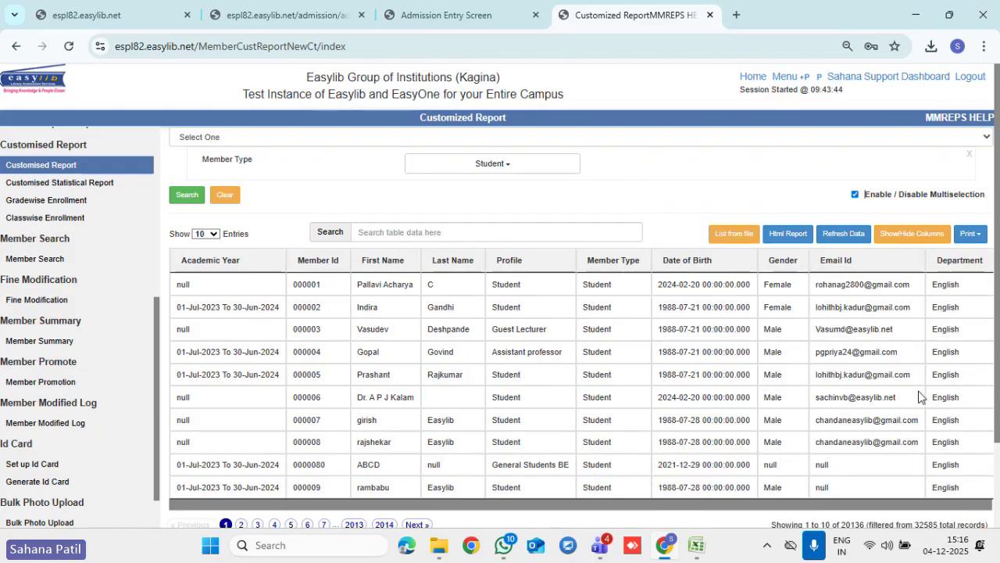
pyautogui.click(922, 235)
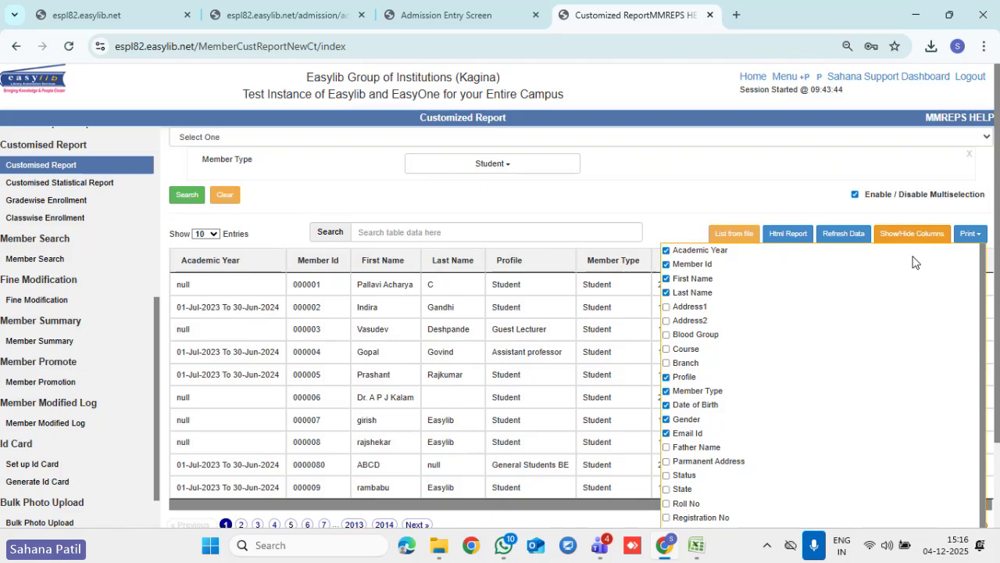
pyautogui.click(674, 224)
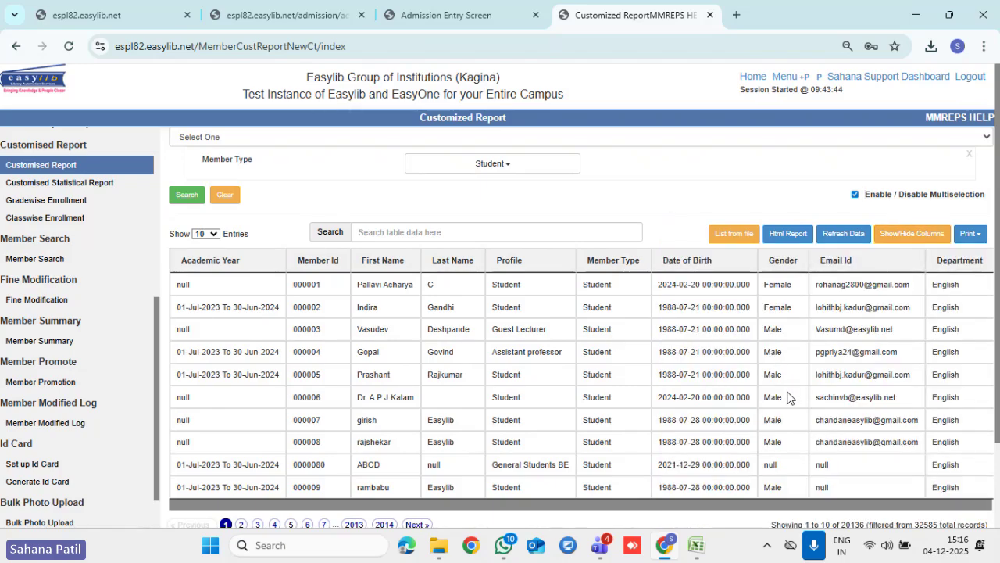
# - Export the member report to Excel with the fields Academic Year, Member Id, First Name, Profile and Member Type
pyautogui.click(974, 242)
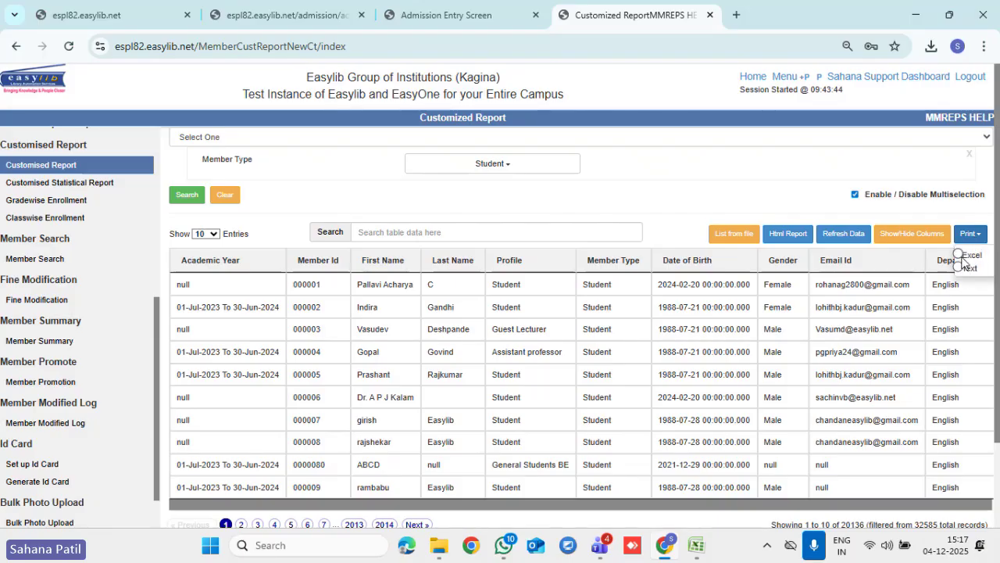
pyautogui.click(959, 259)
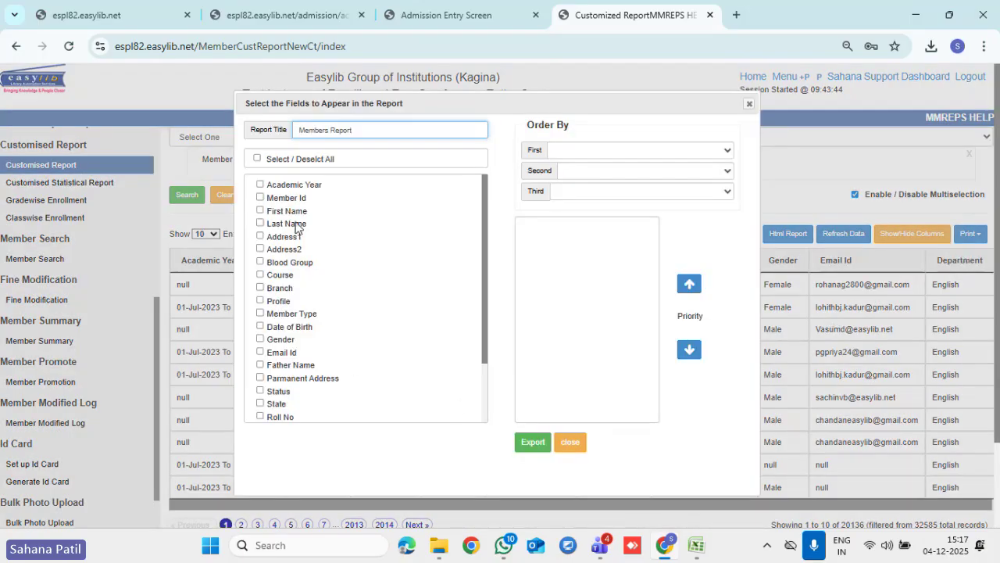
pyautogui.click(257, 158)
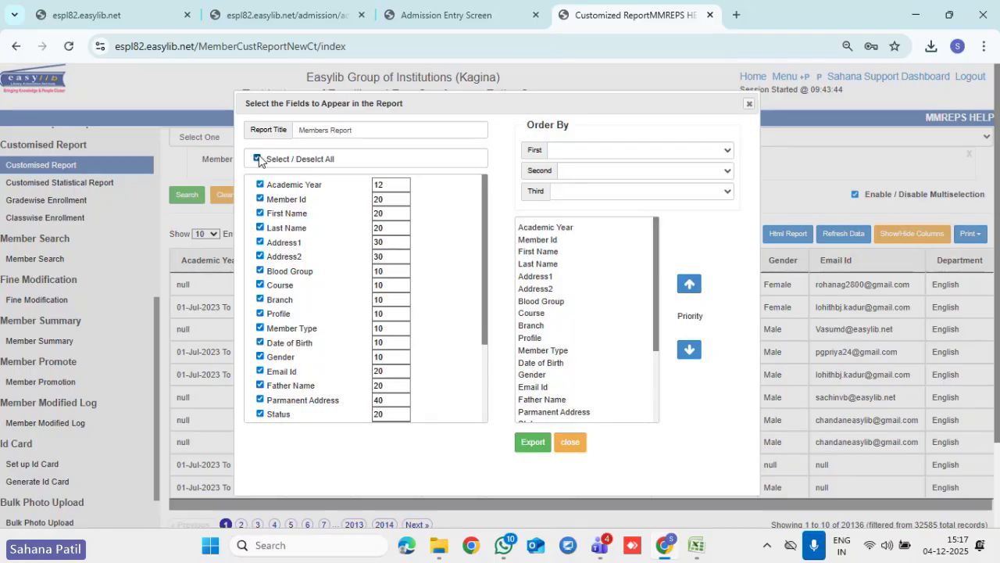
pyautogui.click(257, 159)
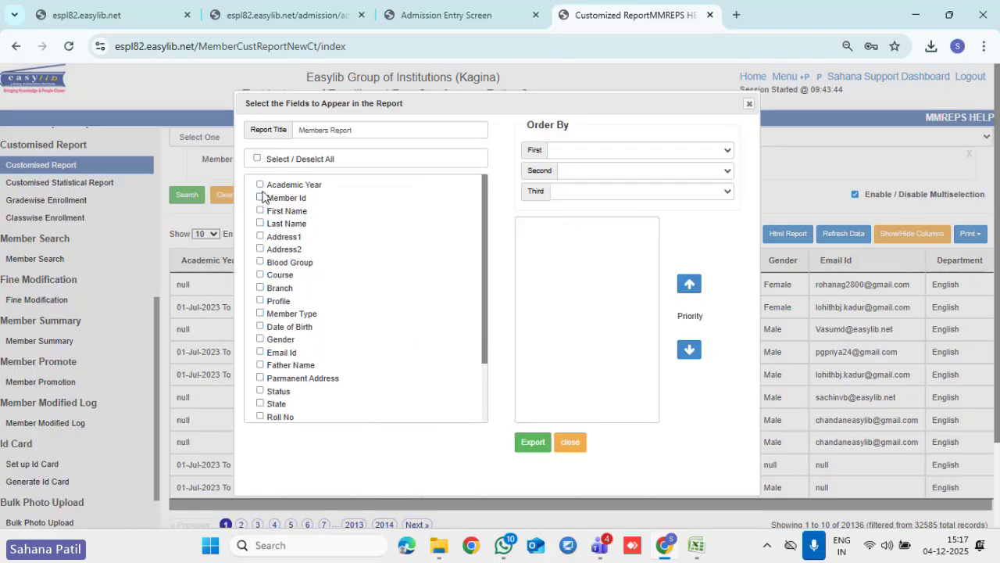
pyautogui.click(260, 185)
pyautogui.click(260, 200)
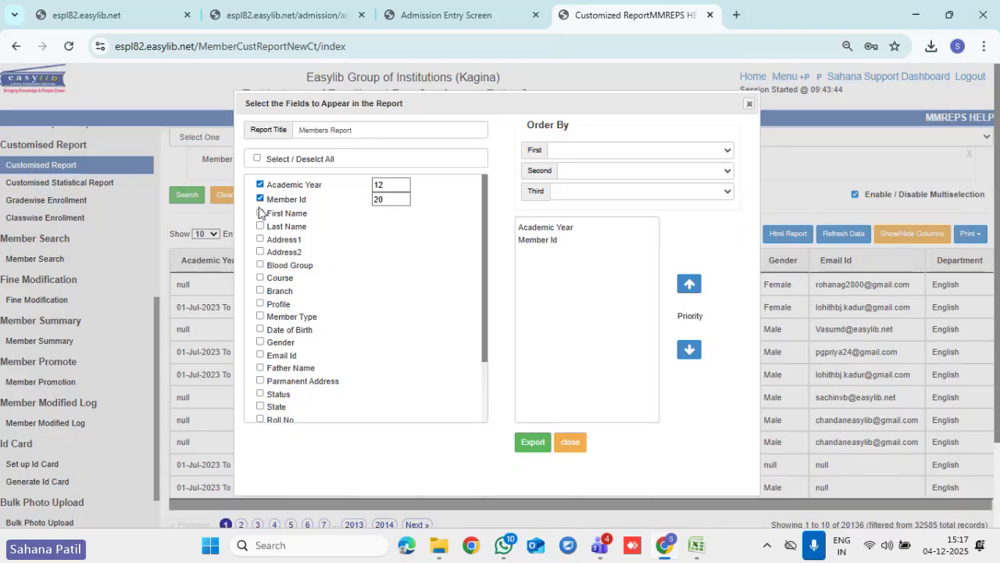
pyautogui.click(260, 213)
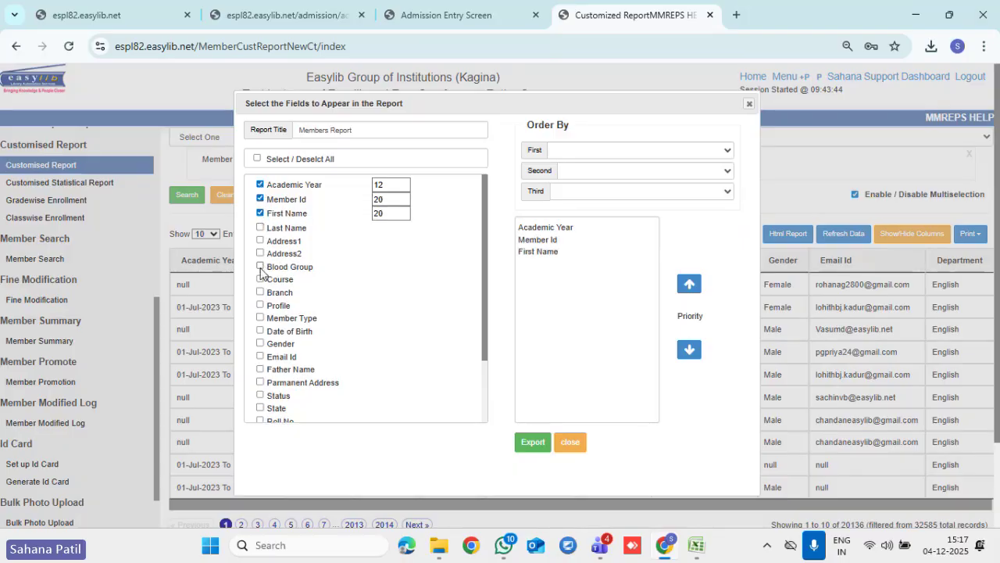
pyautogui.click(260, 305)
pyautogui.click(260, 319)
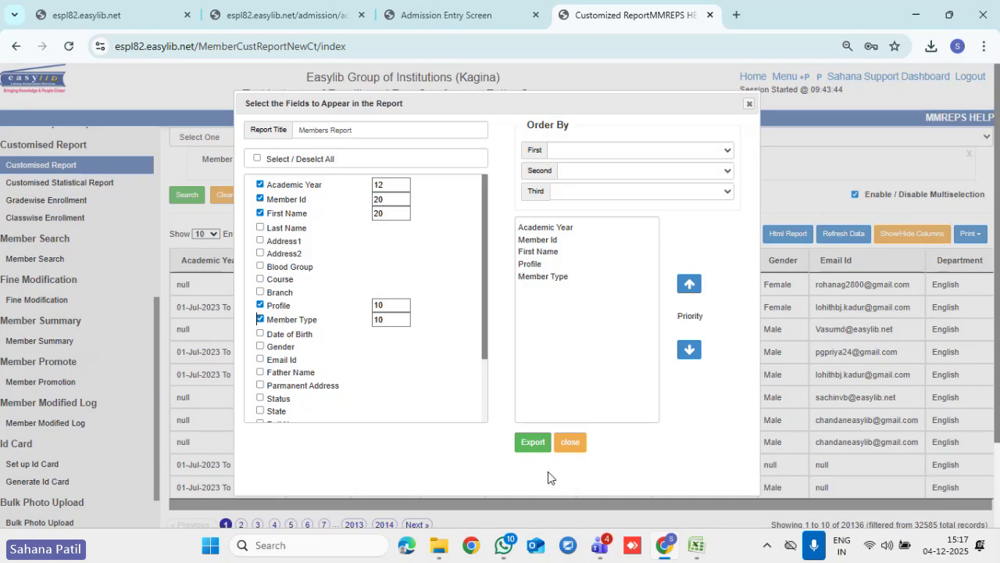
pyautogui.click(530, 443)
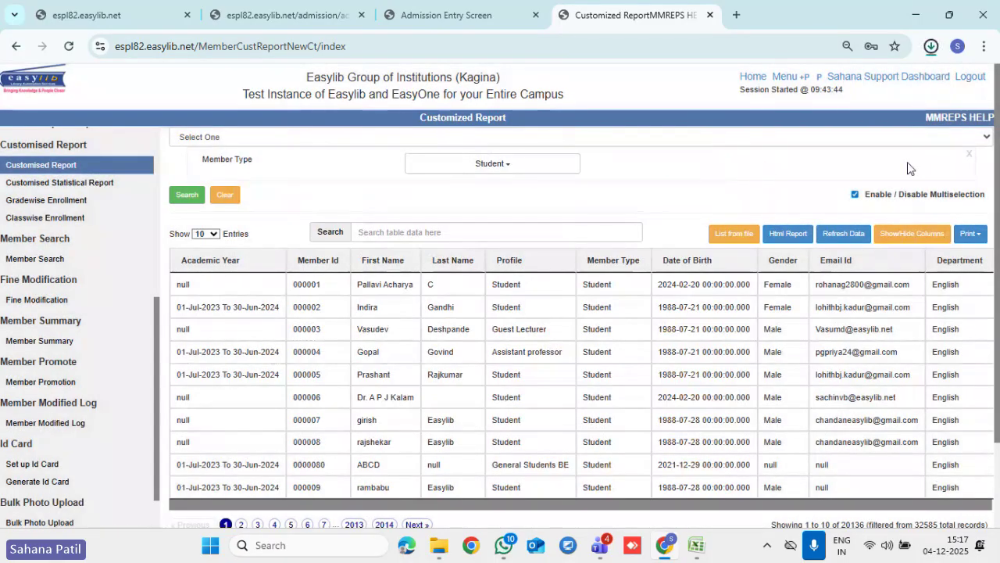
# - Open the downloaded Members Report.xlsx in Excel, examine its contents and switch back to the browser
pyautogui.click(930, 46)
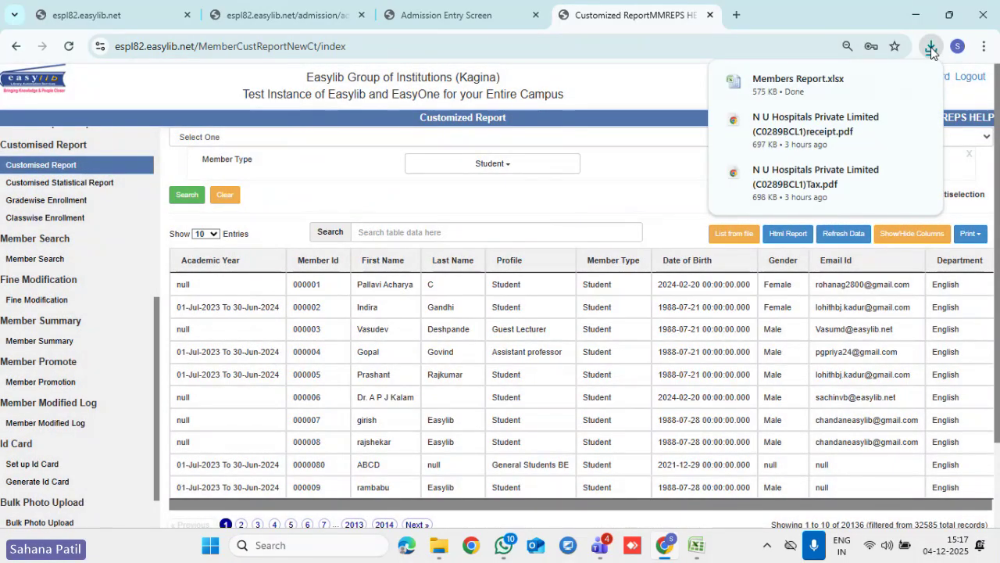
pyautogui.click(920, 82)
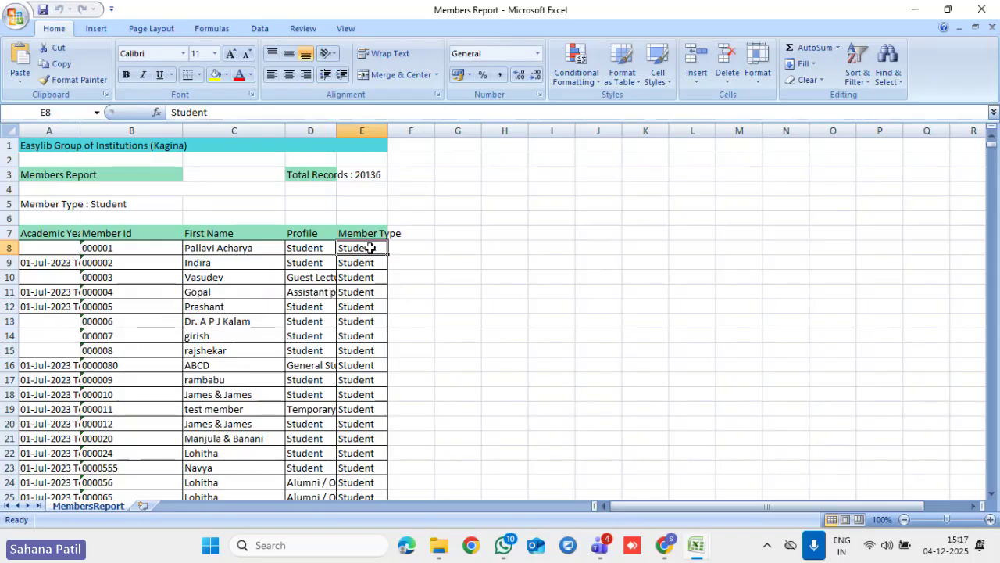
pyautogui.click(666, 551)
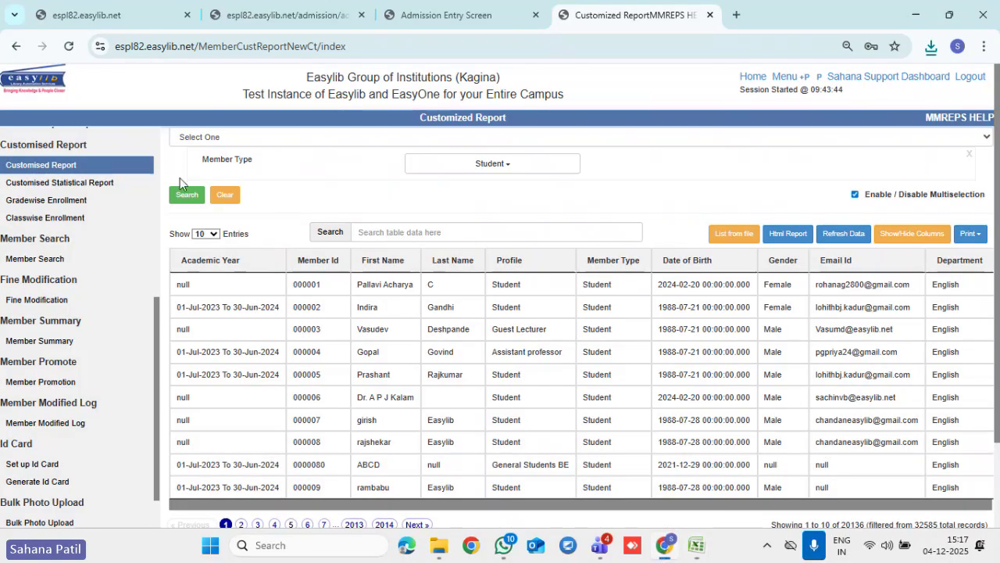
# - Open the Customised Statistical Report and list the member statistics by Profile
pyautogui.click(35, 185)
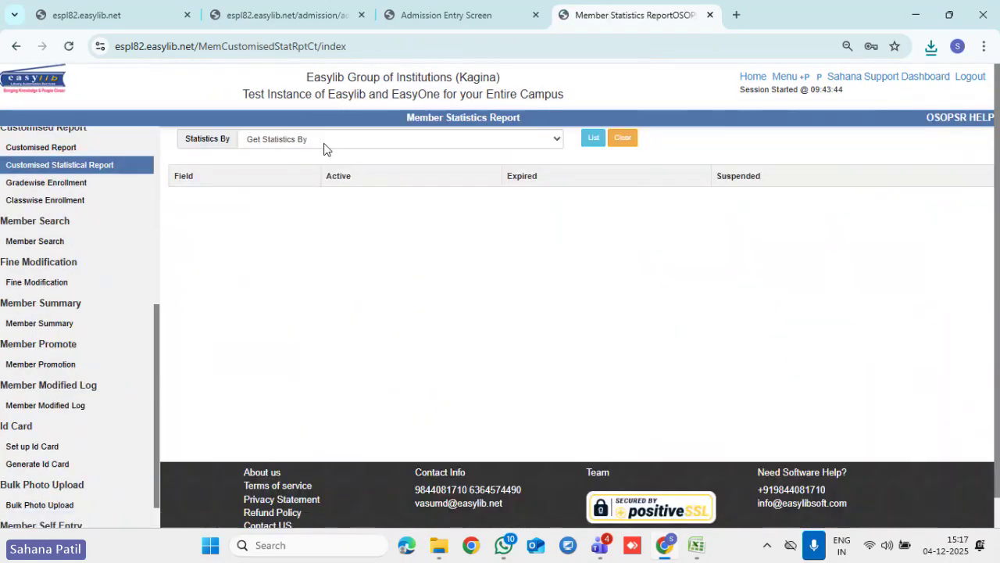
pyautogui.click(324, 141)
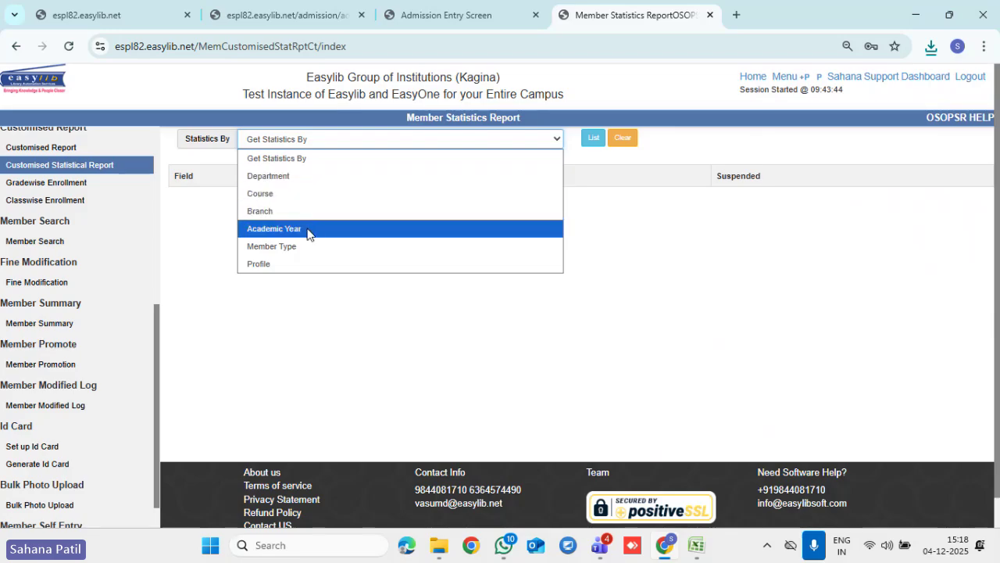
pyautogui.click(302, 265)
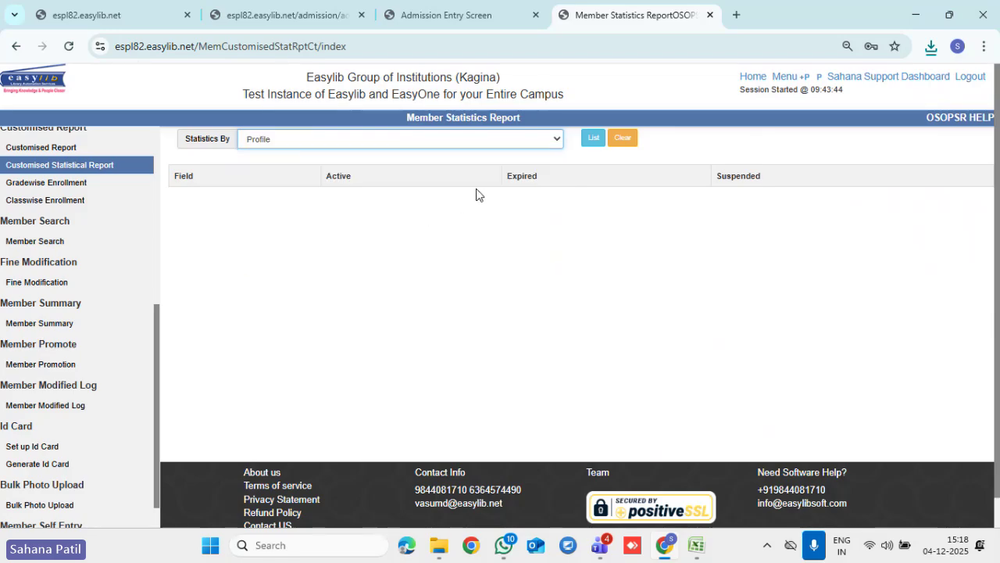
pyautogui.click(592, 141)
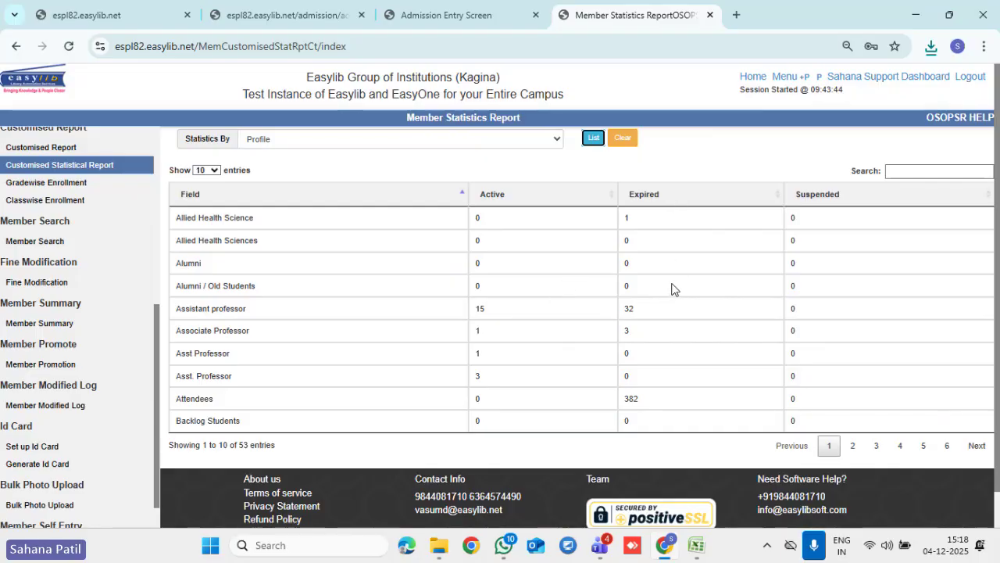
# - List the member statistics by Member Type instead
pyautogui.click(323, 144)
pyautogui.click(307, 244)
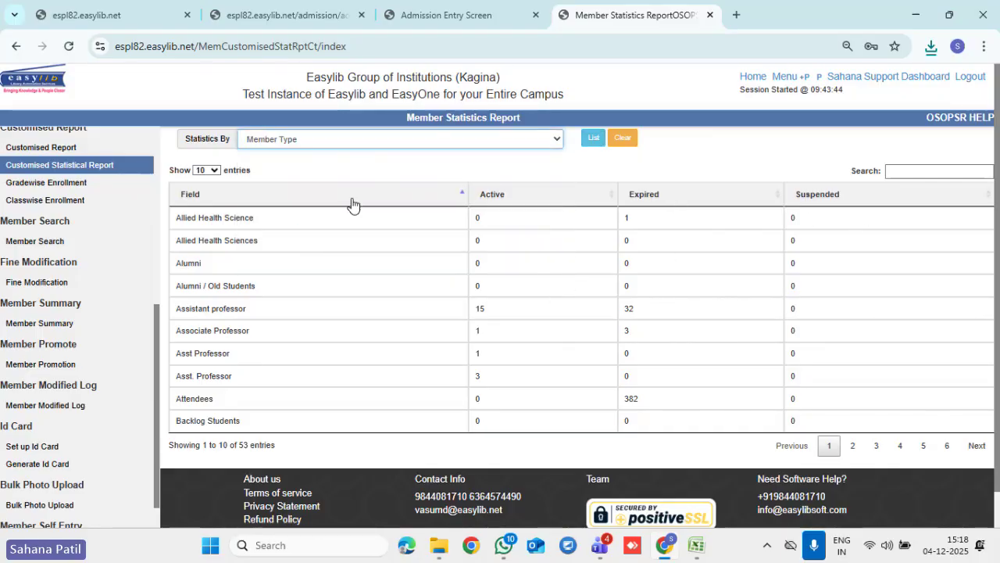
pyautogui.click(591, 144)
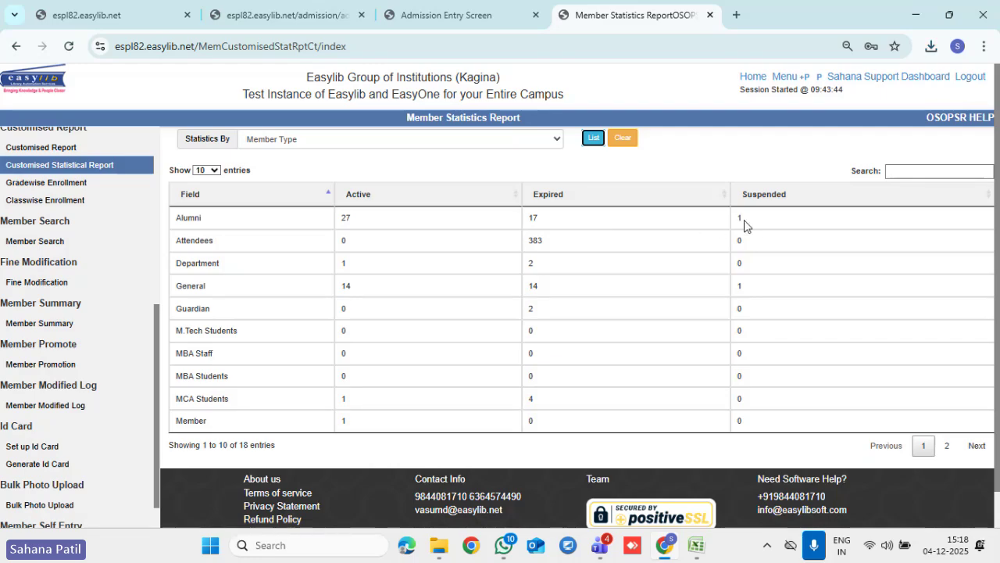
# - Open Member Search and look through the Profile options and the First Name criterion
pyautogui.click(50, 246)
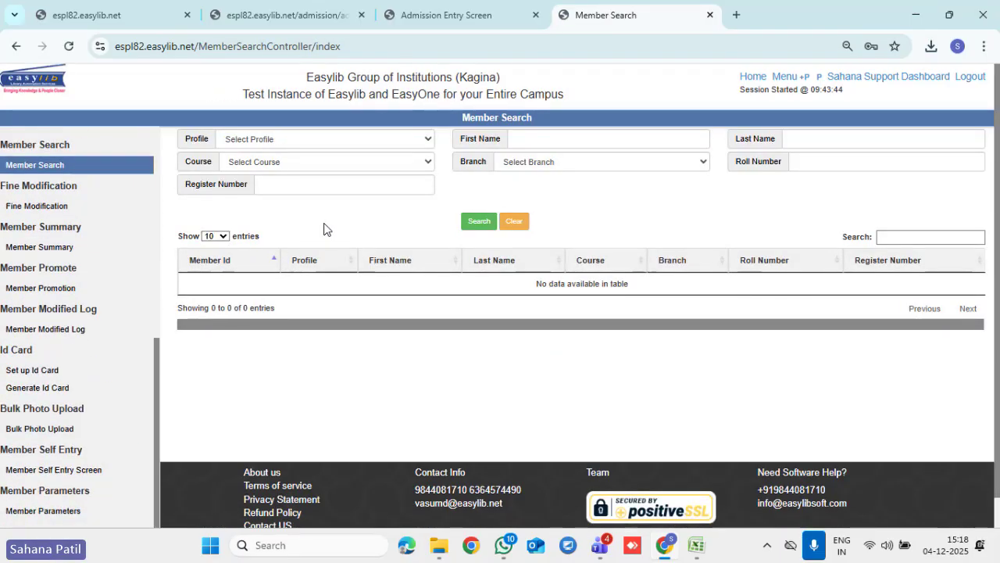
pyautogui.click(266, 141)
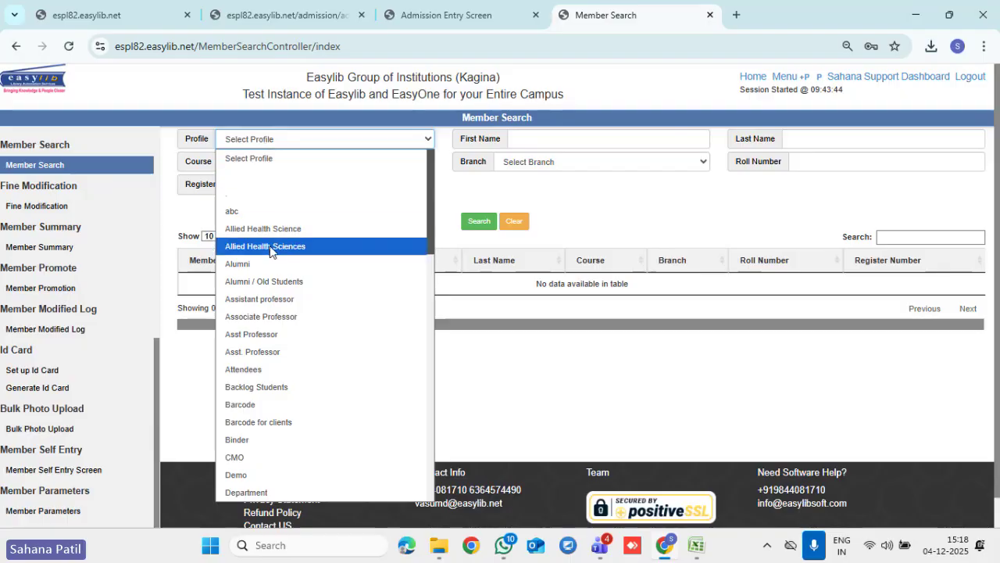
pyautogui.click(515, 188)
pyautogui.click(527, 142)
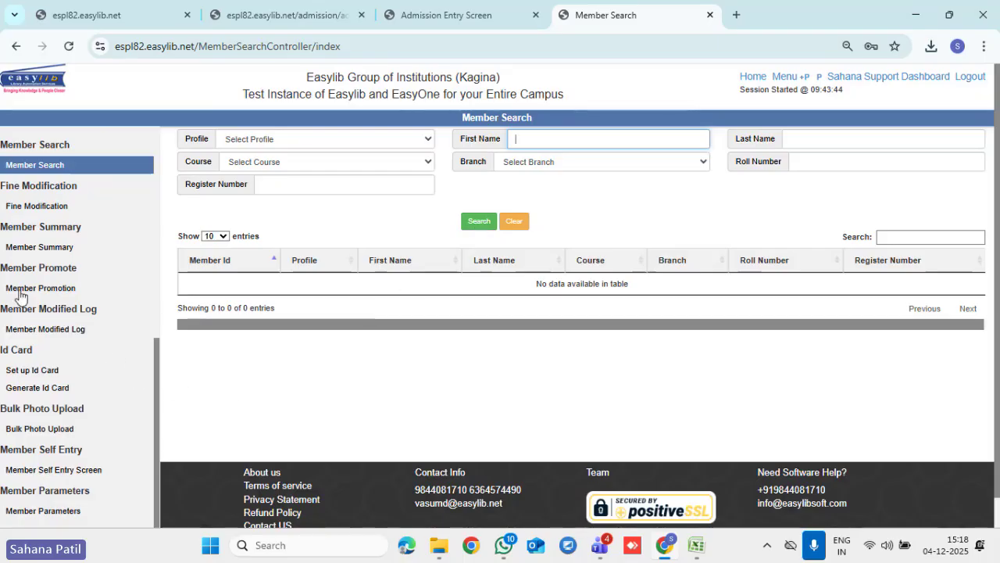
# - Open the Members DataSheet and set the browser page zoom to 90%
pyautogui.scroll(4, 23, 285)
pyautogui.click(72, 182)
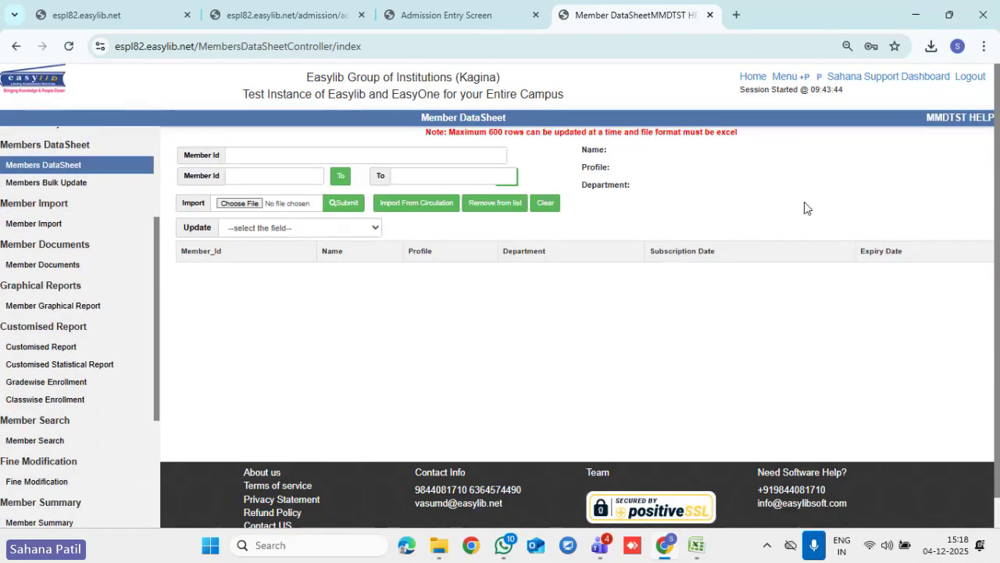
pyautogui.click(983, 46)
pyautogui.click(943, 373)
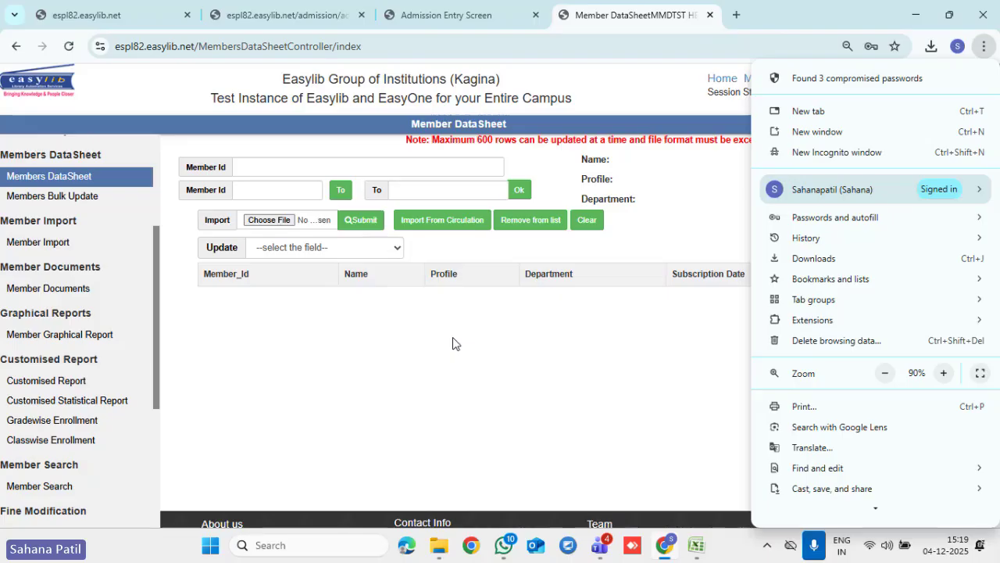
pyautogui.click(452, 343)
# - List the members covering the first ten member IDs in the Member DataSheet using a from–to ID range
pyautogui.click(284, 192)
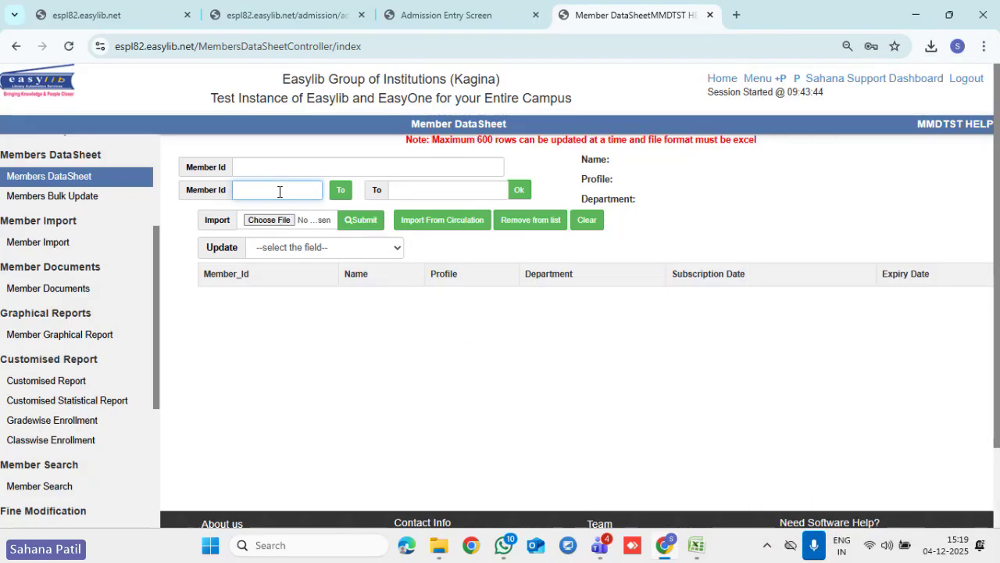
pyautogui.write('000001')
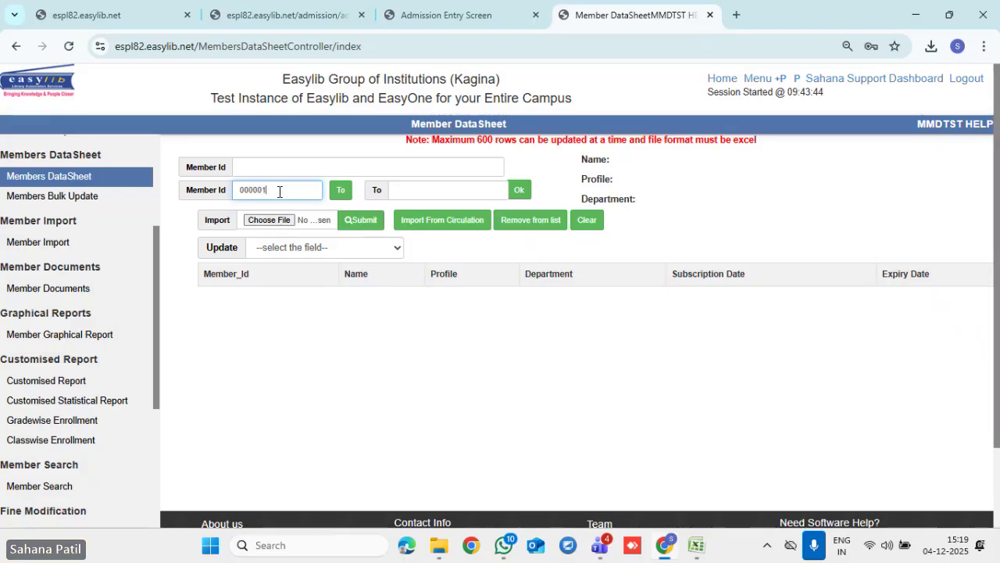
pyautogui.click(426, 188)
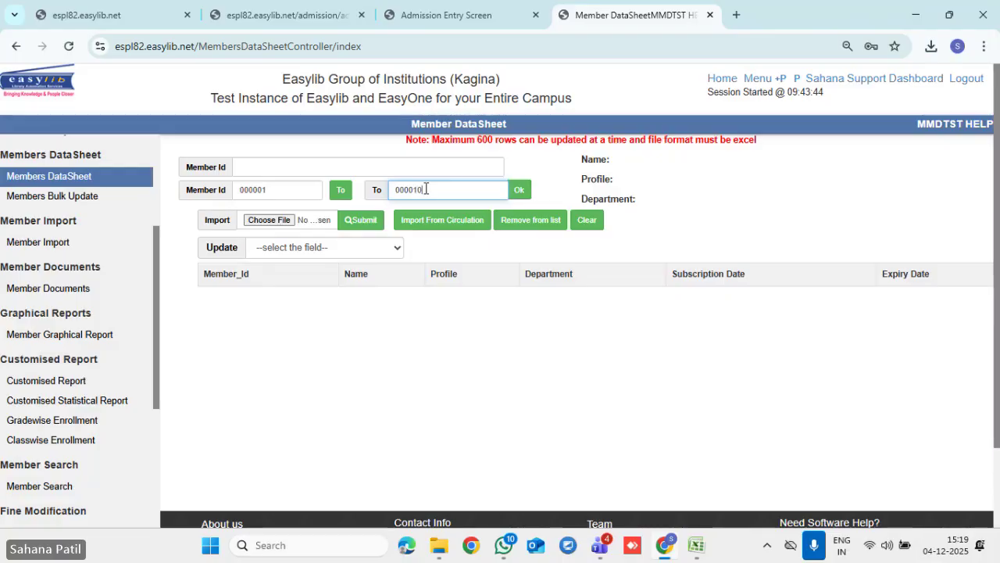
pyautogui.write('10')
pyautogui.click(519, 190)
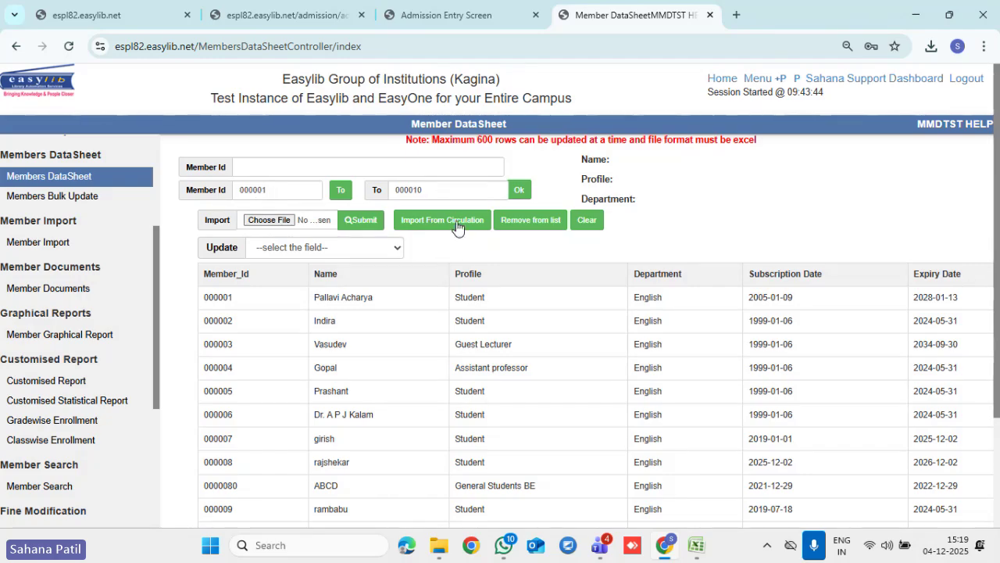
pyautogui.scroll(-3, 516, 320)
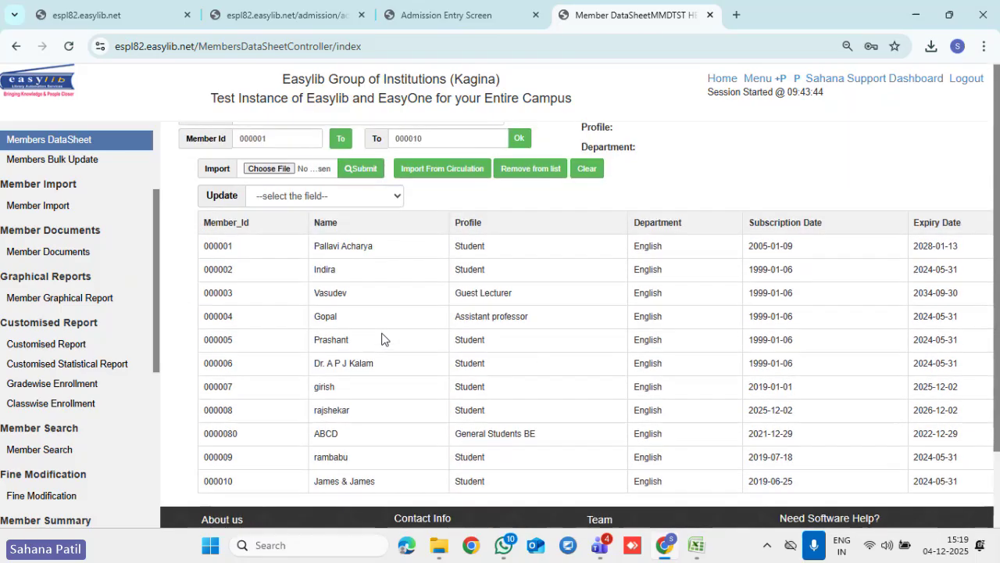
pyautogui.scroll(3, 384, 339)
# - Update the Status field of all listed members to Active
pyautogui.click(337, 249)
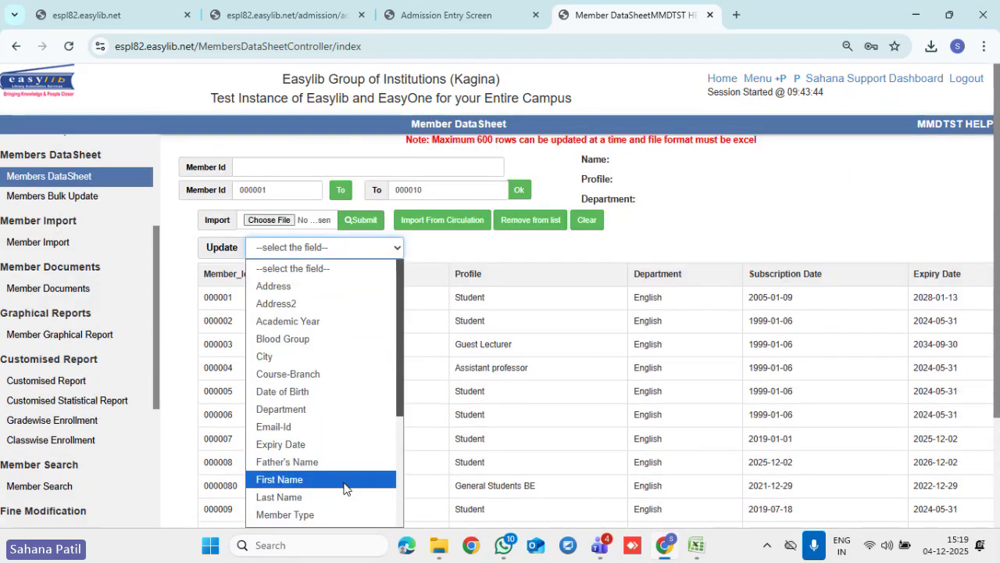
pyautogui.scroll(-3, 346, 485)
pyautogui.click(323, 465)
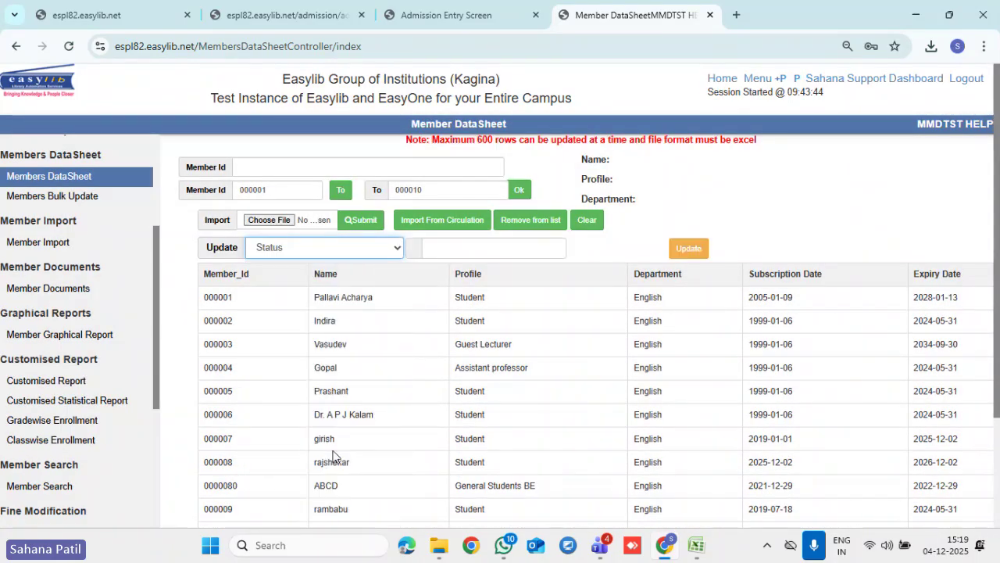
pyautogui.click(444, 250)
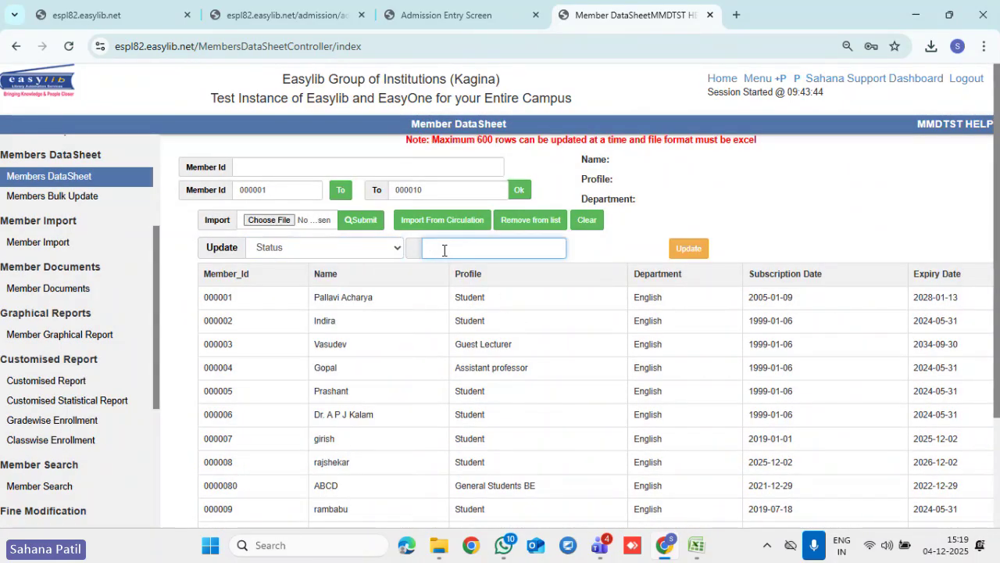
pyautogui.write('Active')
pyautogui.click(696, 249)
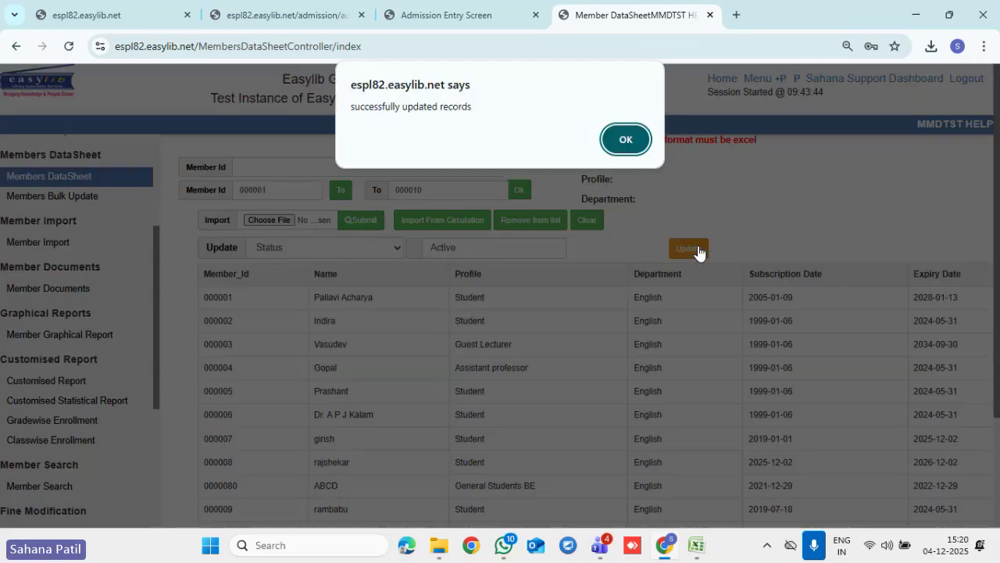
pyautogui.click(623, 149)
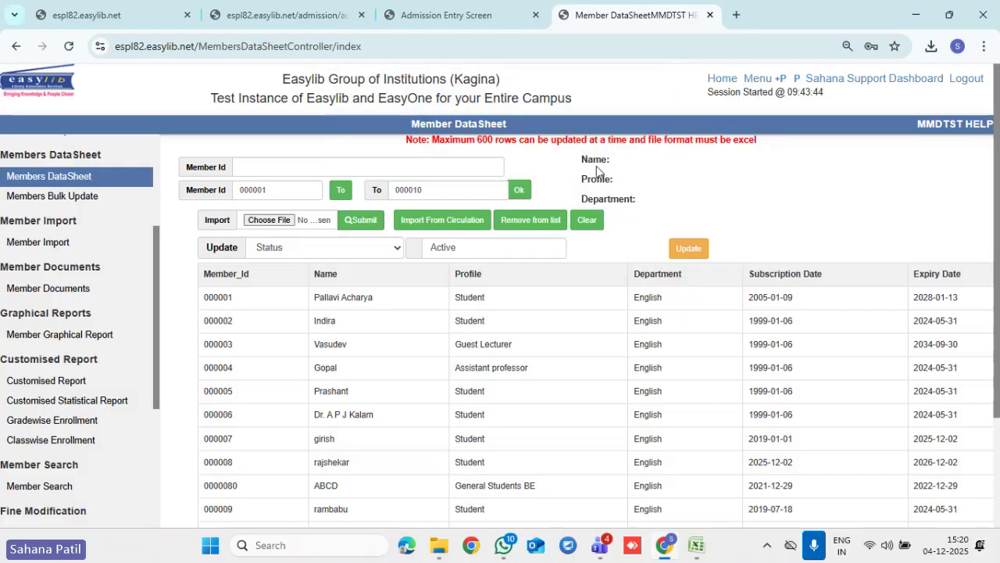
# - Update the Expiry Date of all listed members to 2030-Dec-31
pyautogui.click(313, 255)
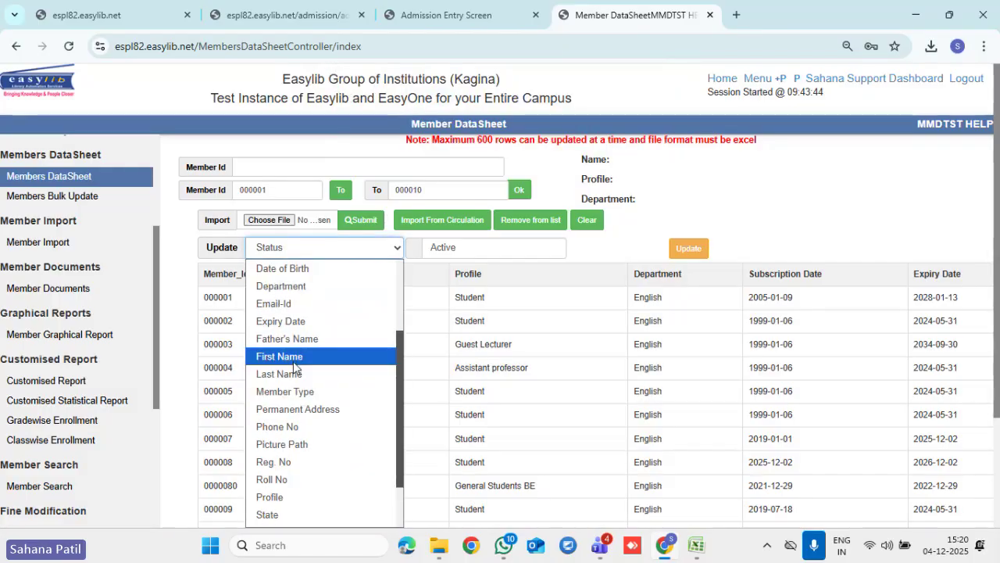
pyautogui.click(304, 323)
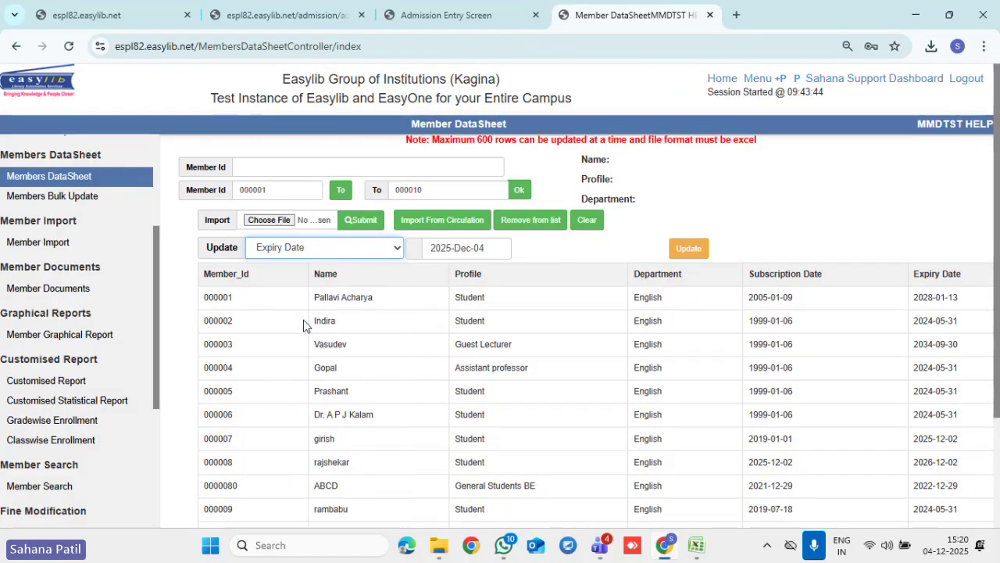
pyautogui.click(489, 247)
pyautogui.click(522, 272)
pyautogui.click(514, 257)
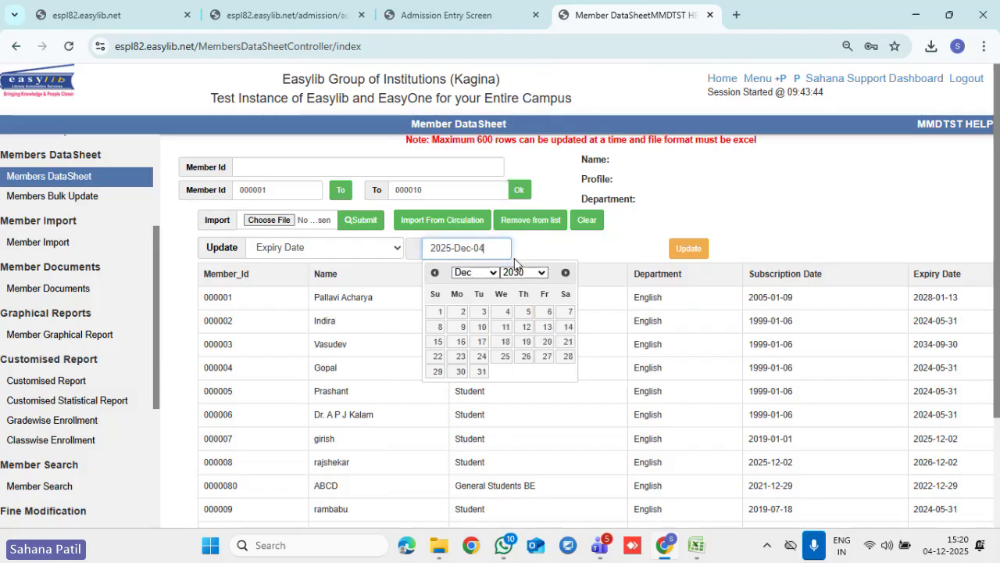
pyautogui.click(481, 372)
pyautogui.click(688, 258)
pyautogui.press('Return')
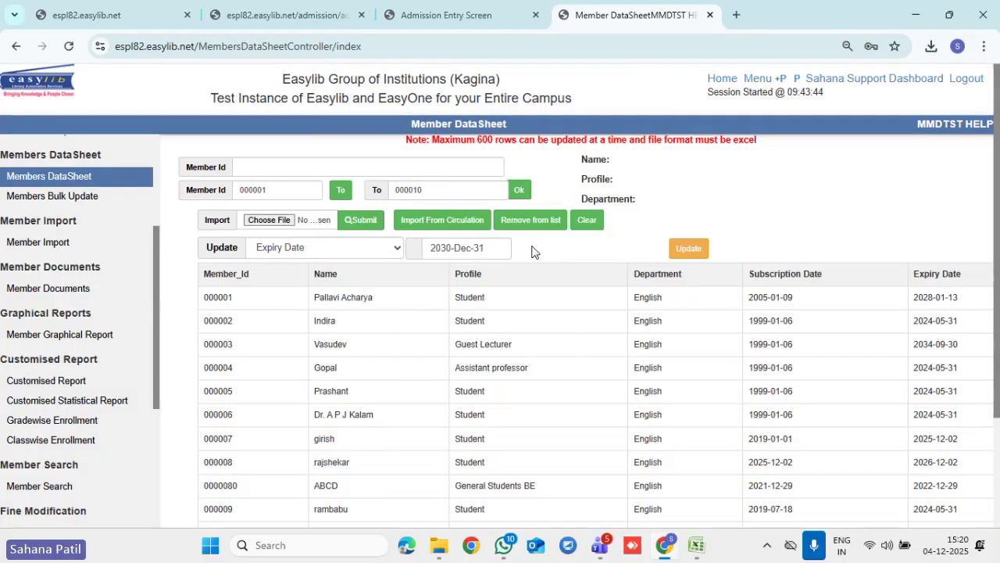
# - Reload the Member DataSheet and list the first ten member IDs again to check their expiry dates
pyautogui.click(68, 47)
pyautogui.click(286, 189)
pyautogui.write('000001')
pyautogui.click(438, 189)
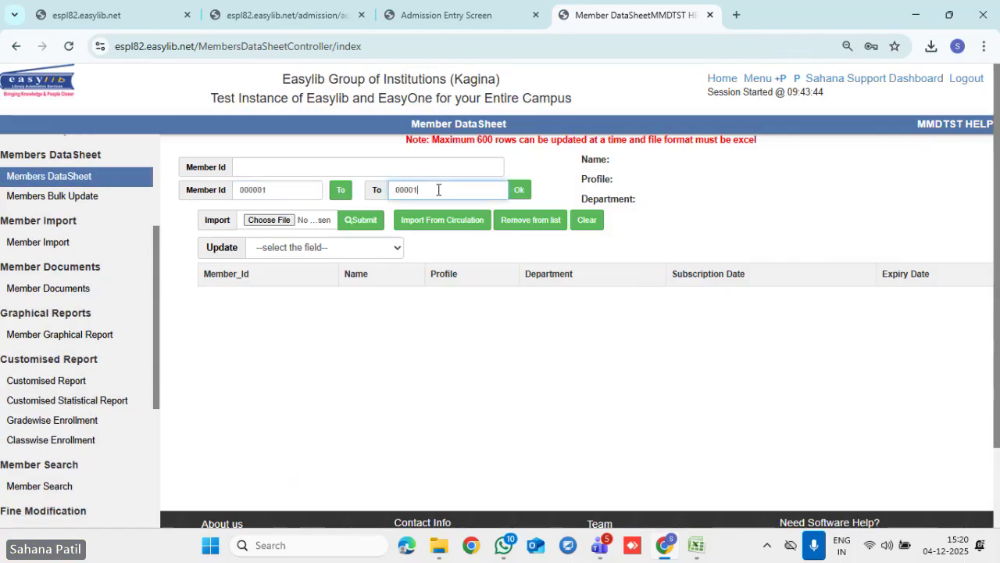
pyautogui.write('000010')
pyautogui.click(518, 190)
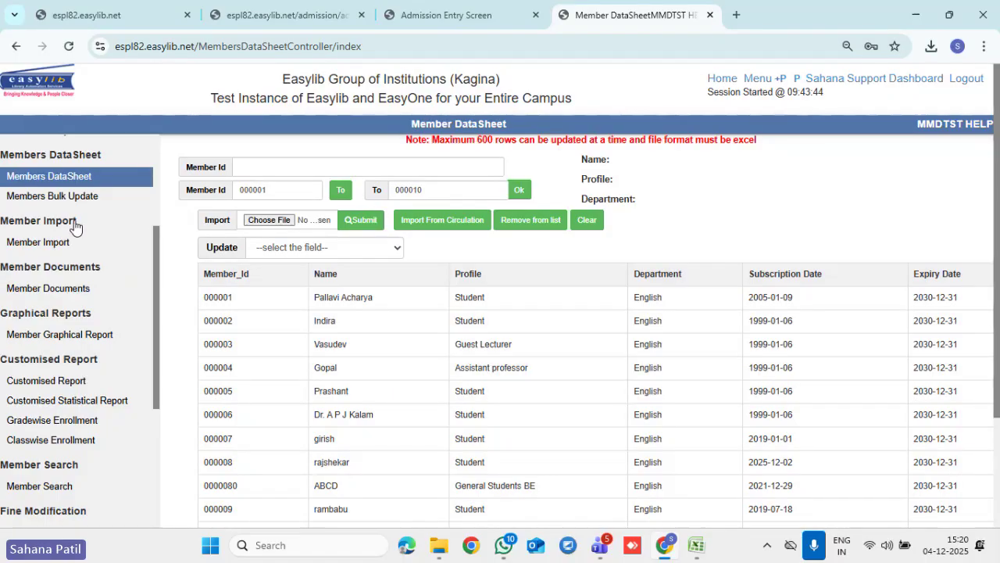
# - Open Members Bulk Update and look through the database fields available for mapping
pyautogui.click(58, 197)
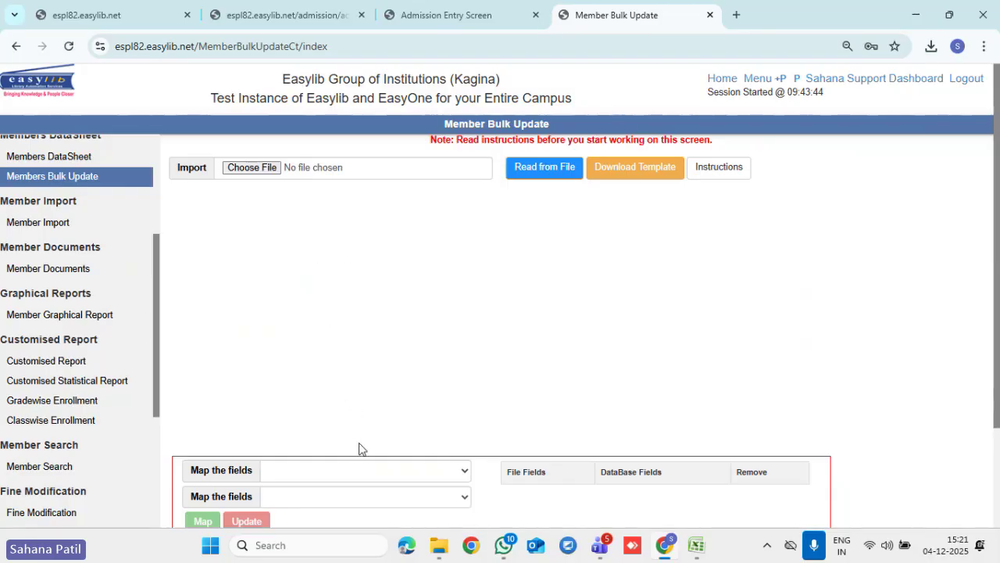
pyautogui.click(366, 497)
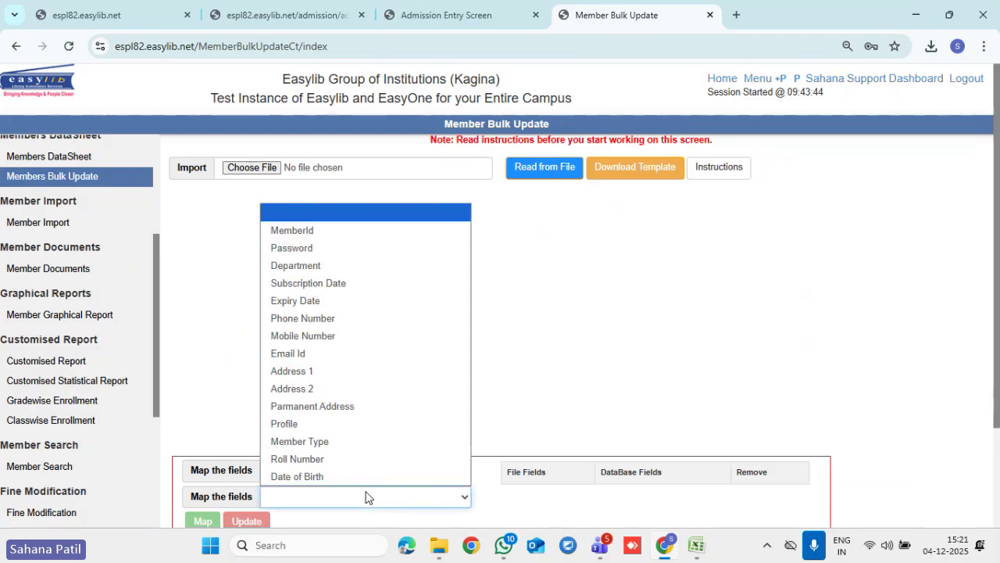
pyautogui.click(314, 495)
# - Download the bulk update template, open it in Excel and fit the MemberId column to its contents
pyautogui.click(630, 178)
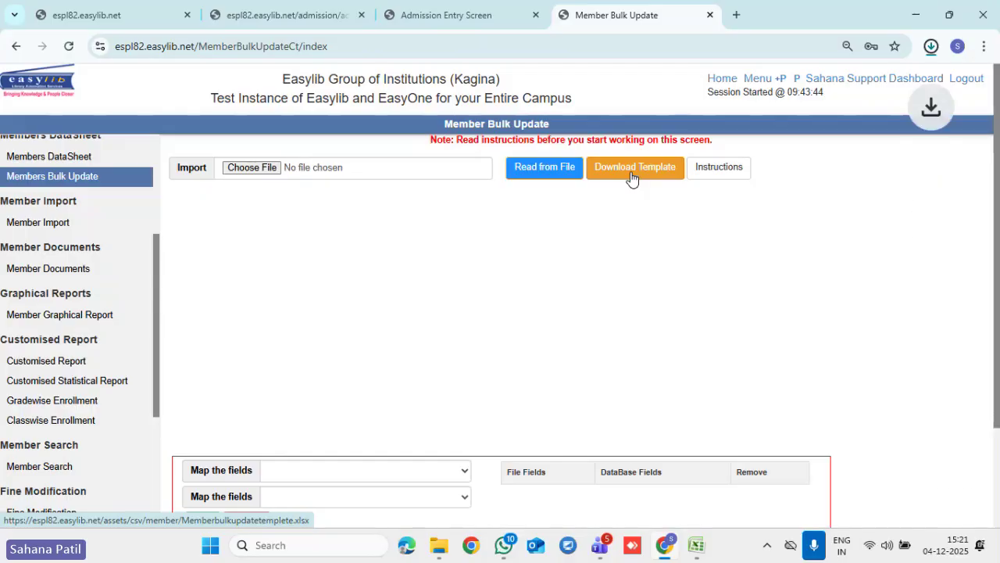
pyautogui.click(931, 49)
pyautogui.click(918, 84)
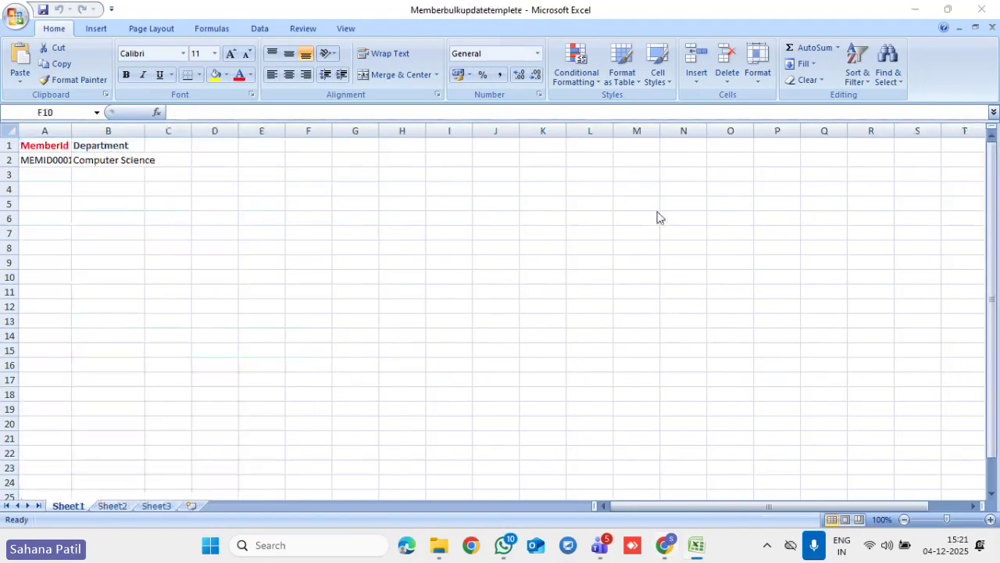
pyautogui.doubleClick(70, 125)
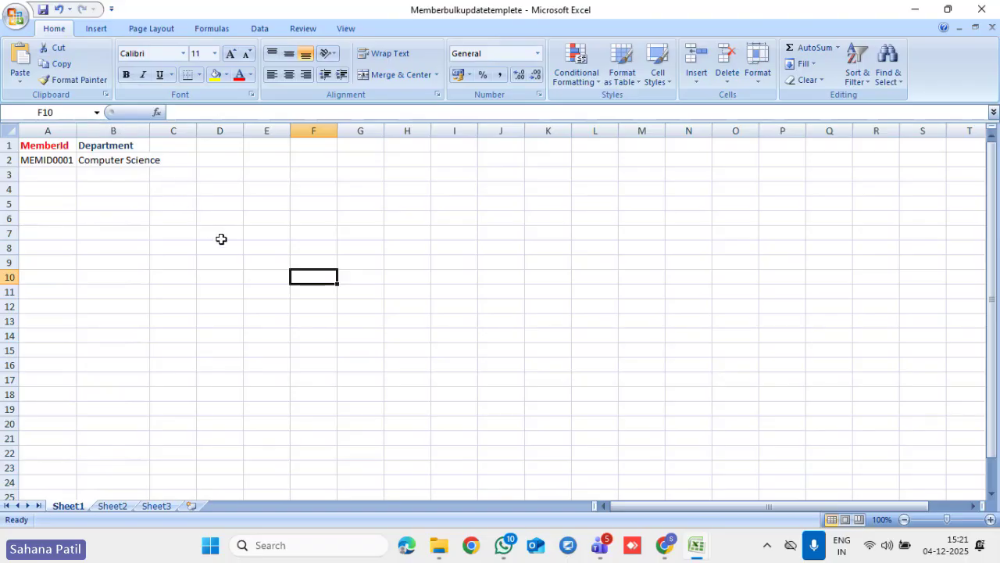
# - Switch back to Chrome, choose Memberbulkupdatetemplete.xlsx as the bulk update import file and read its data
pyautogui.click(665, 544)
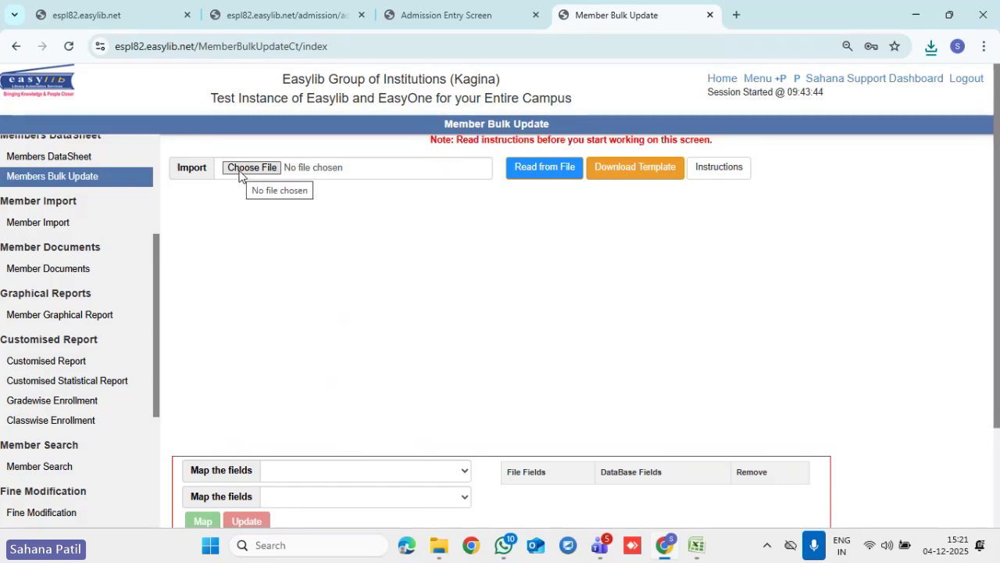
pyautogui.click(239, 174)
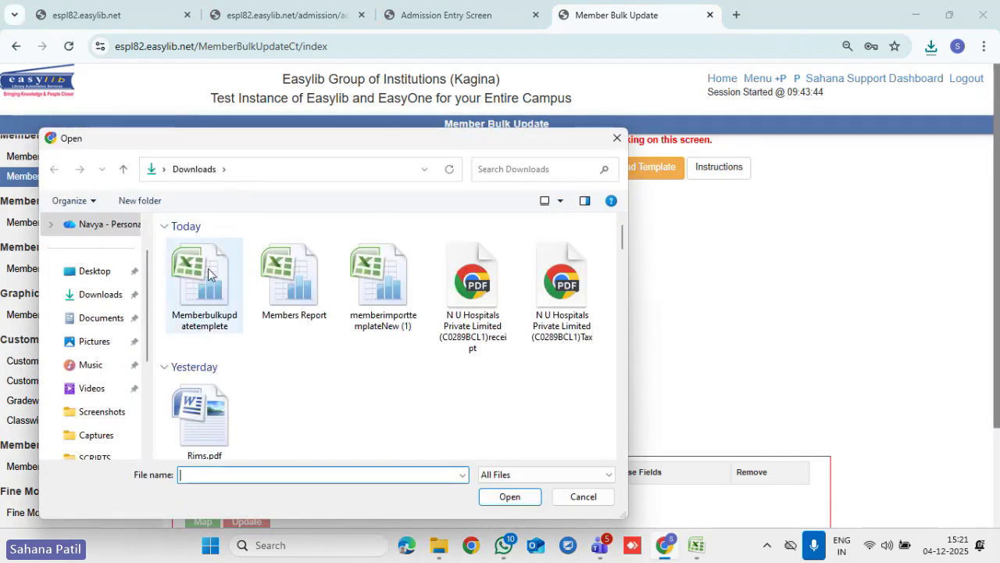
pyautogui.click(509, 497)
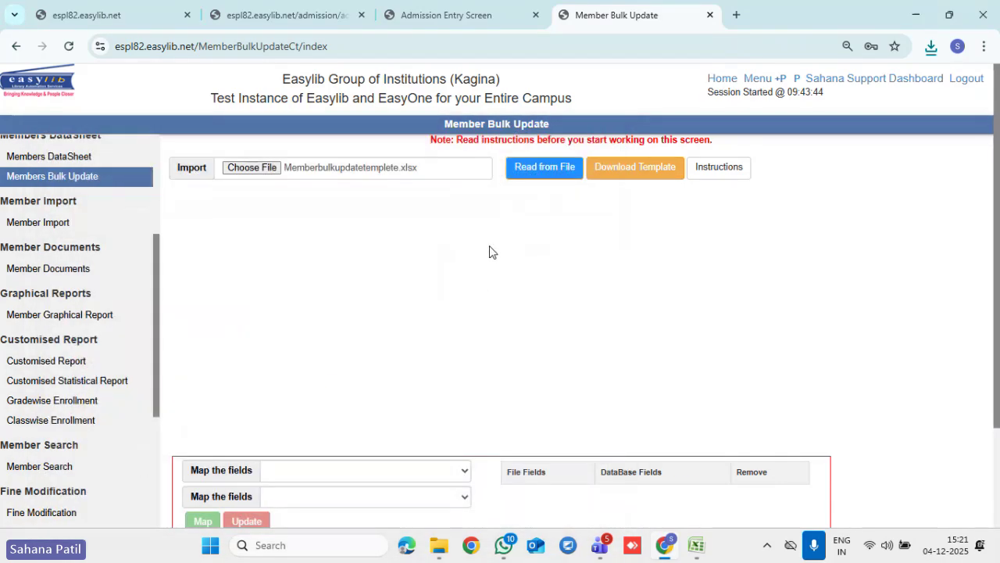
pyautogui.click(521, 172)
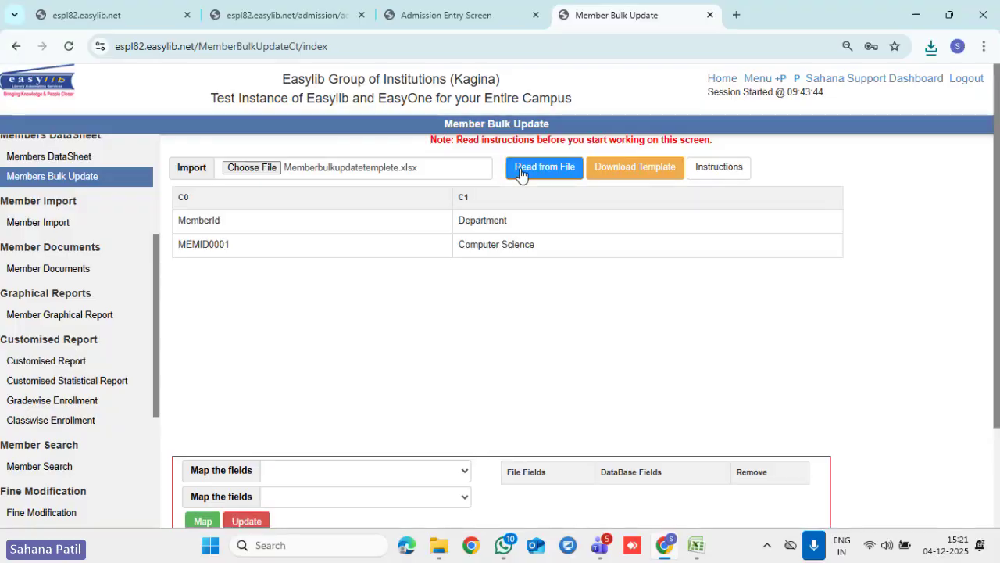
# - Map file column C0 to the MemberId database field
pyautogui.click(325, 469)
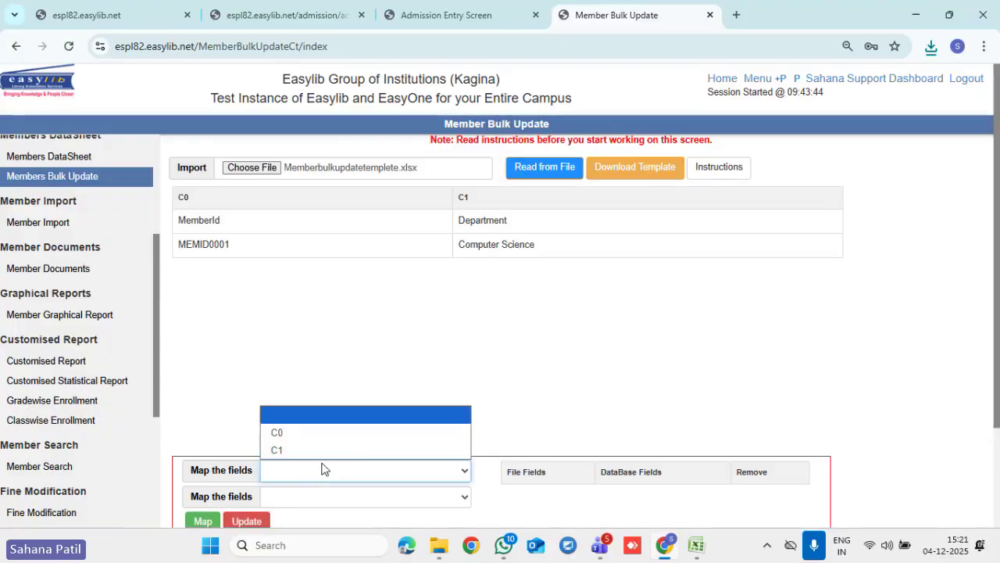
pyautogui.click(275, 332)
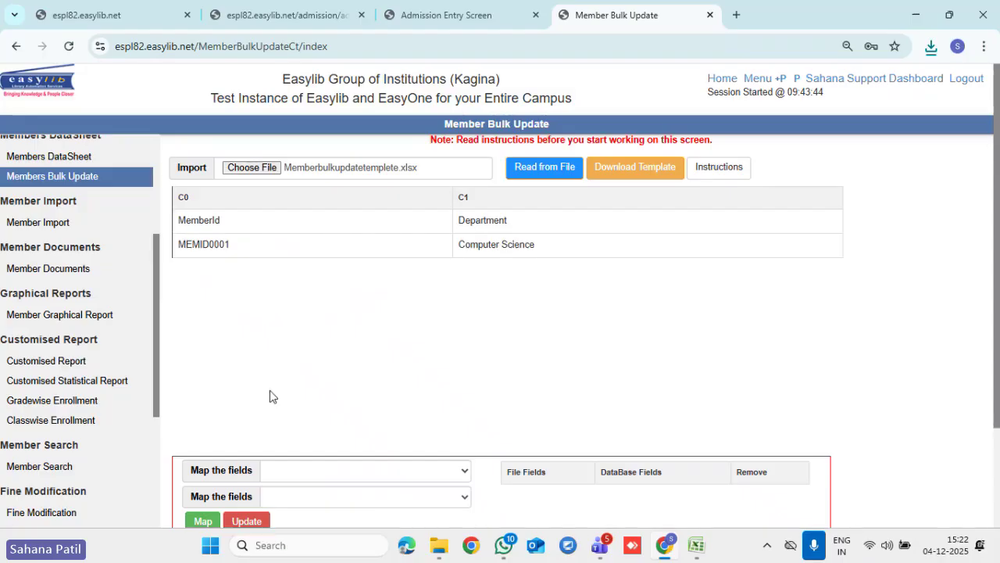
pyautogui.click(283, 485)
pyautogui.click(286, 432)
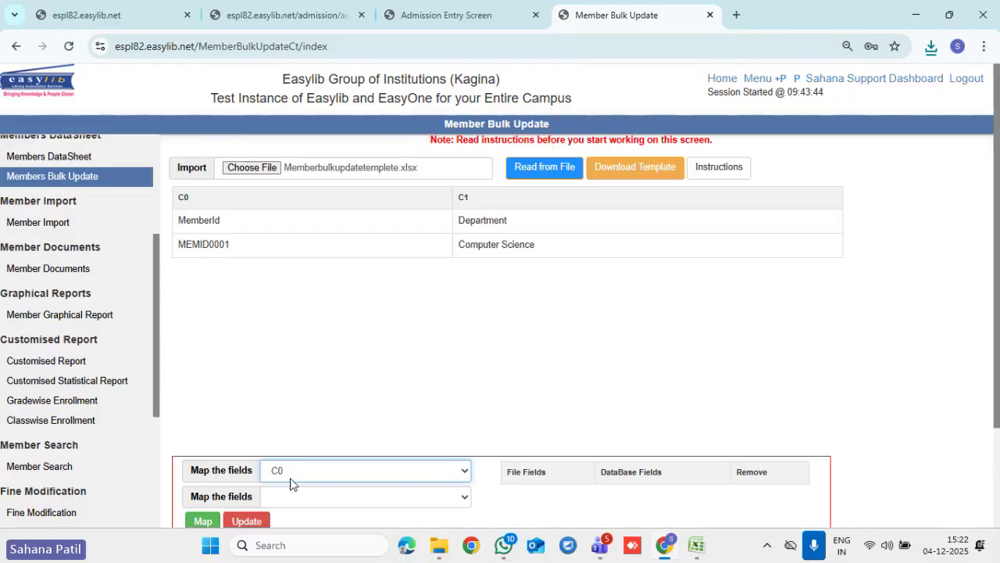
pyautogui.click(290, 493)
pyautogui.click(293, 230)
pyautogui.click(202, 520)
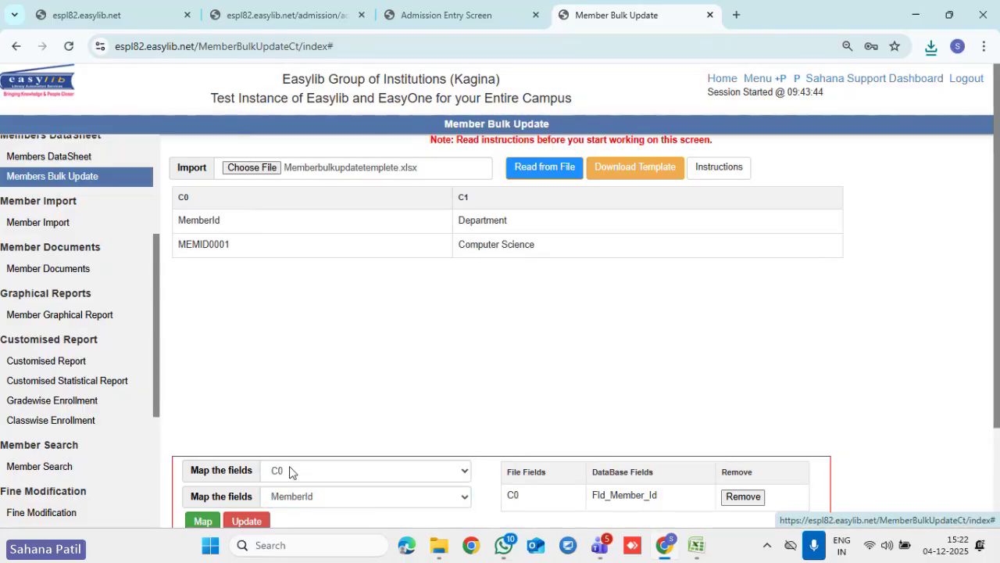
# - Map file column C1 to the Department database field and review the resulting field mappings
pyautogui.click(293, 469)
pyautogui.click(297, 449)
pyautogui.click(314, 498)
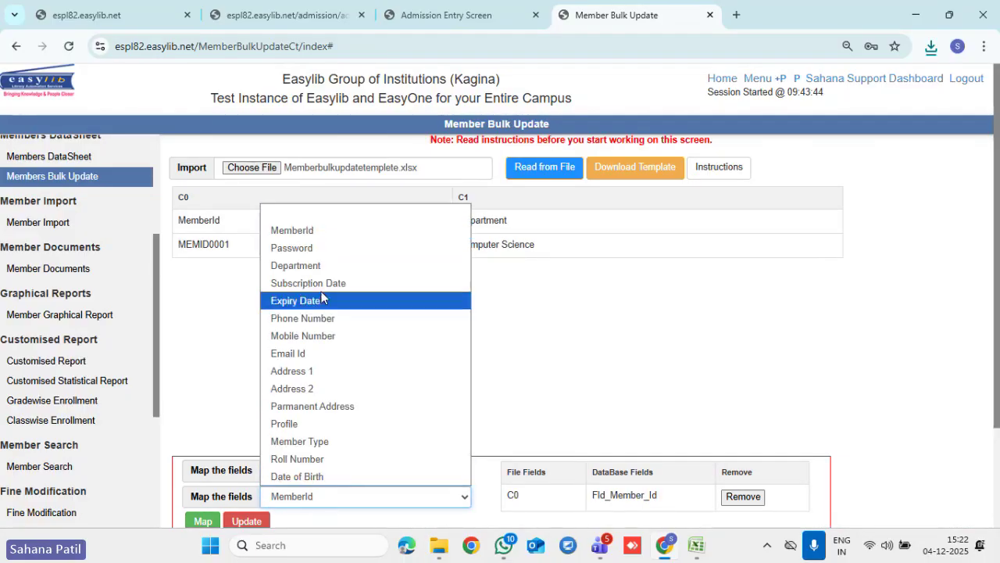
pyautogui.click(317, 267)
pyautogui.click(202, 521)
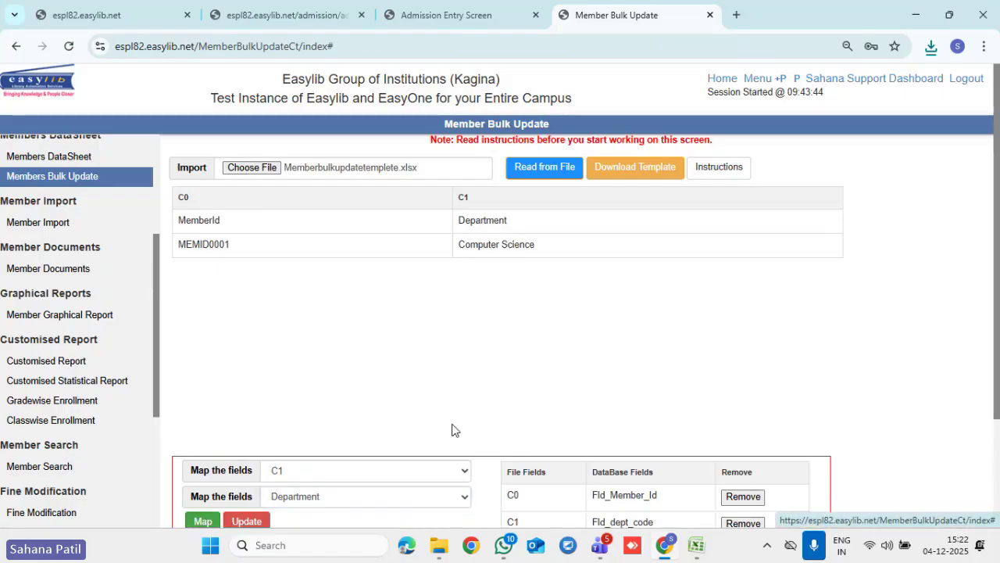
pyautogui.scroll(-2, 553, 383)
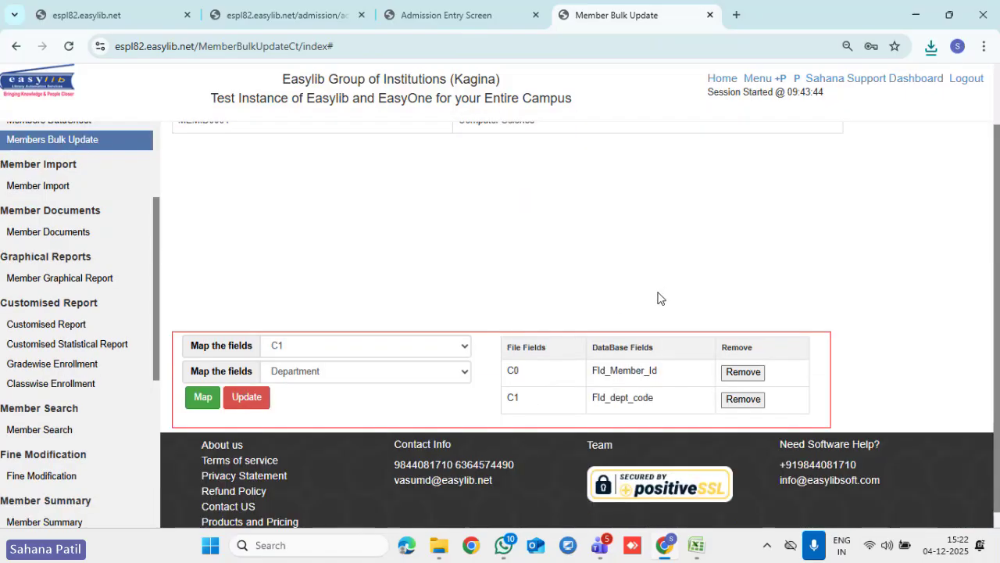
pyautogui.scroll(2, 656, 301)
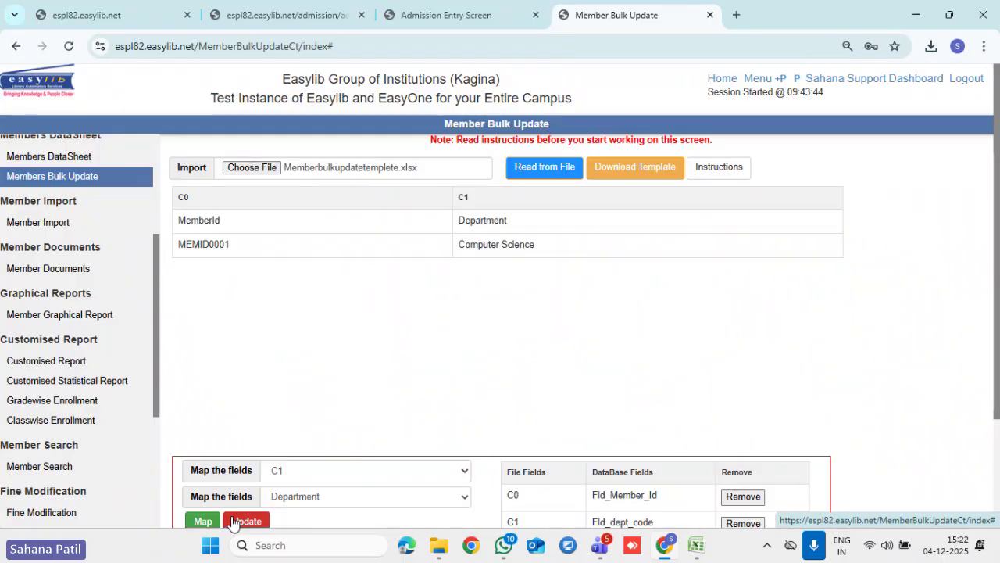
pyautogui.scroll(1, 98, 323)
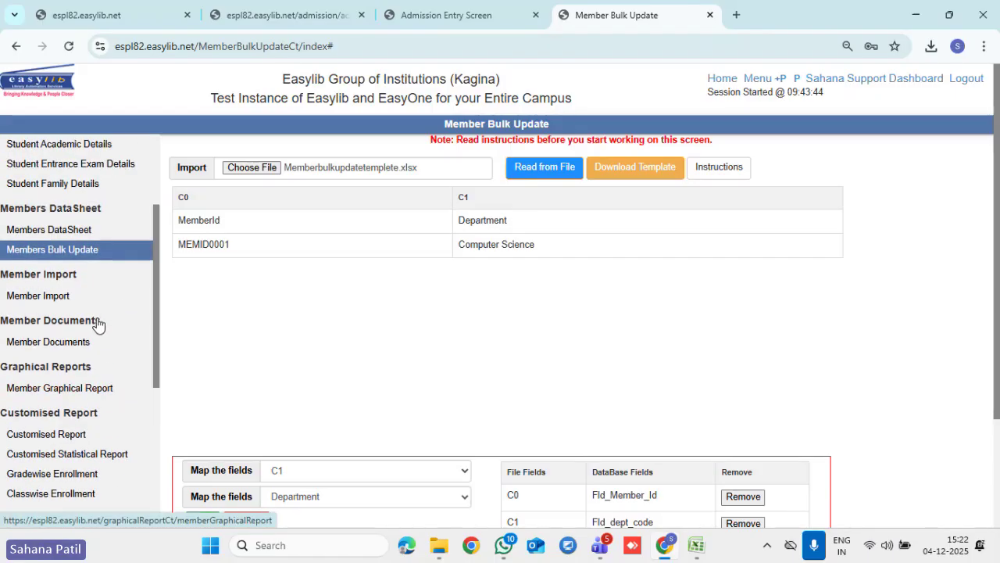
pyautogui.scroll(1, 97, 323)
pyautogui.scroll(-2, 74, 403)
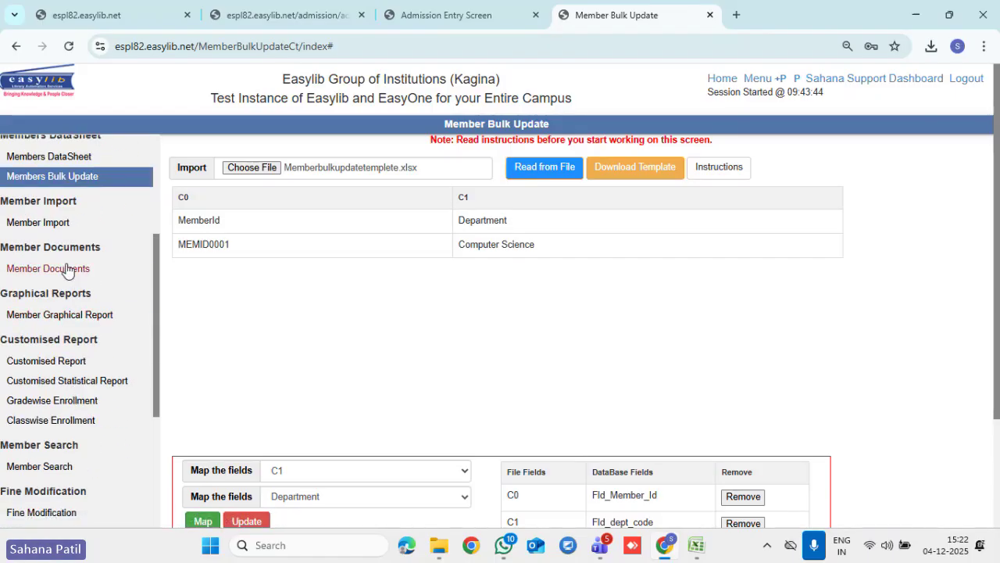
# - Open the Member Documents list, view the certificate attached to a member, and return to the list
pyautogui.click(66, 269)
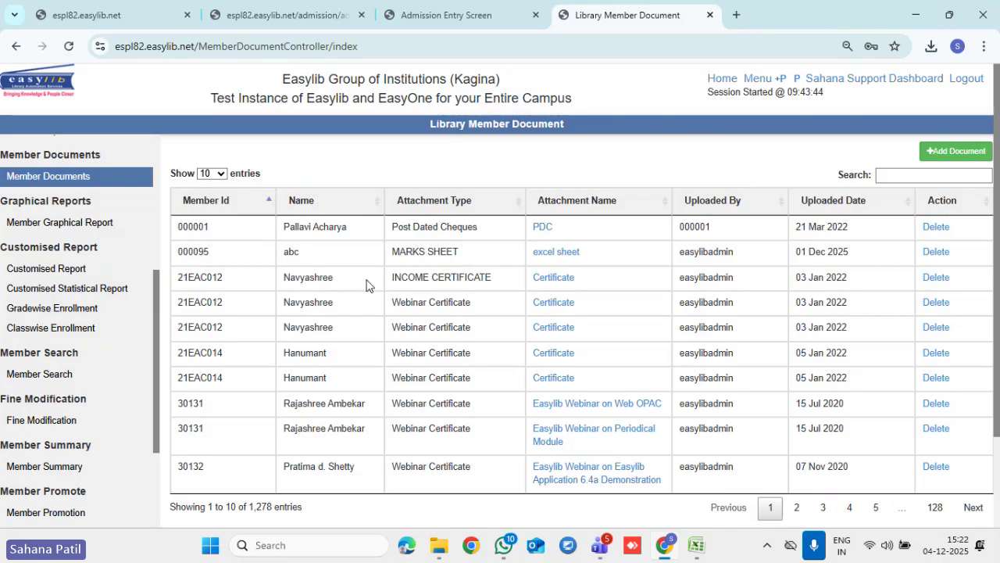
pyautogui.click(548, 280)
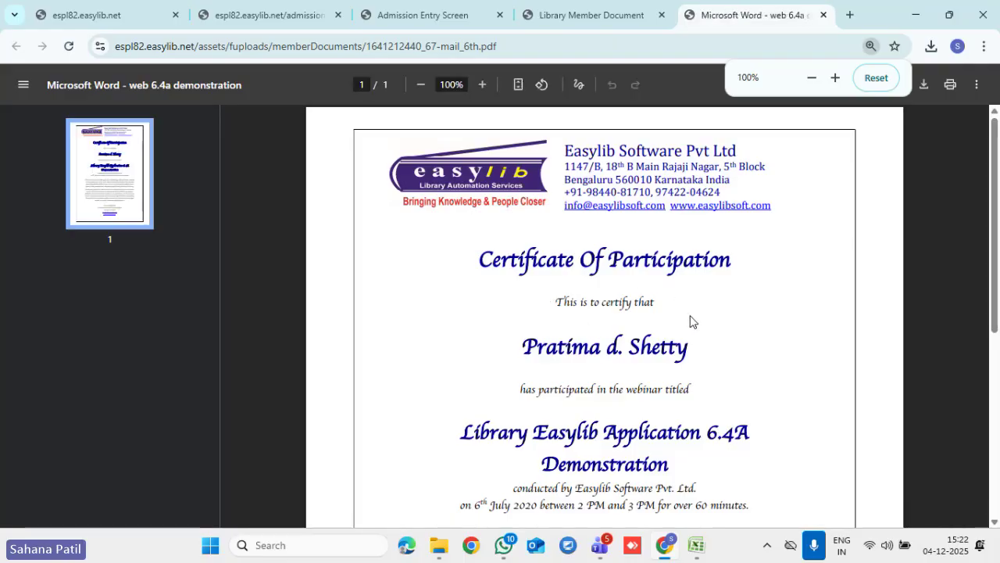
pyautogui.scroll(-5, 693, 320)
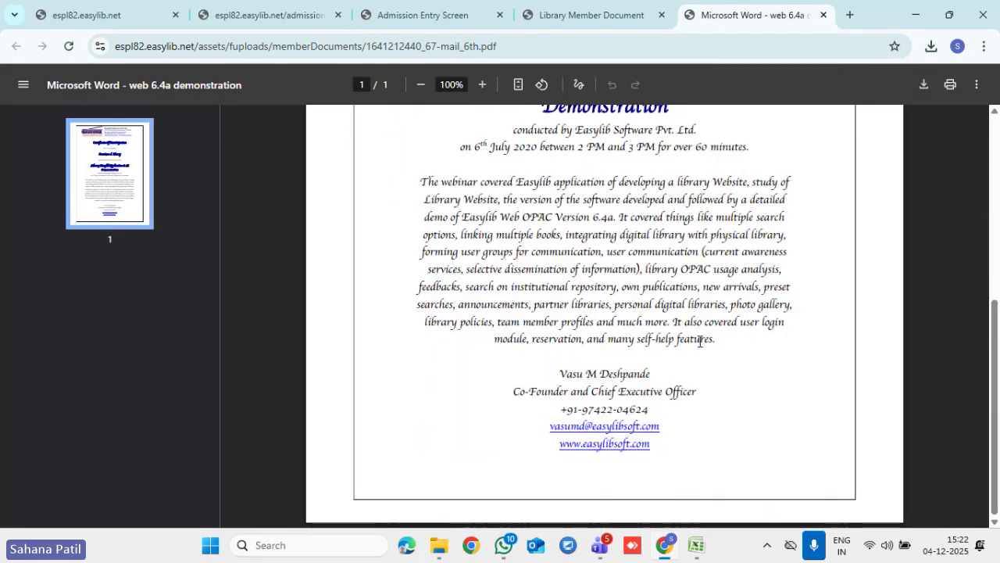
pyautogui.scroll(5, 698, 340)
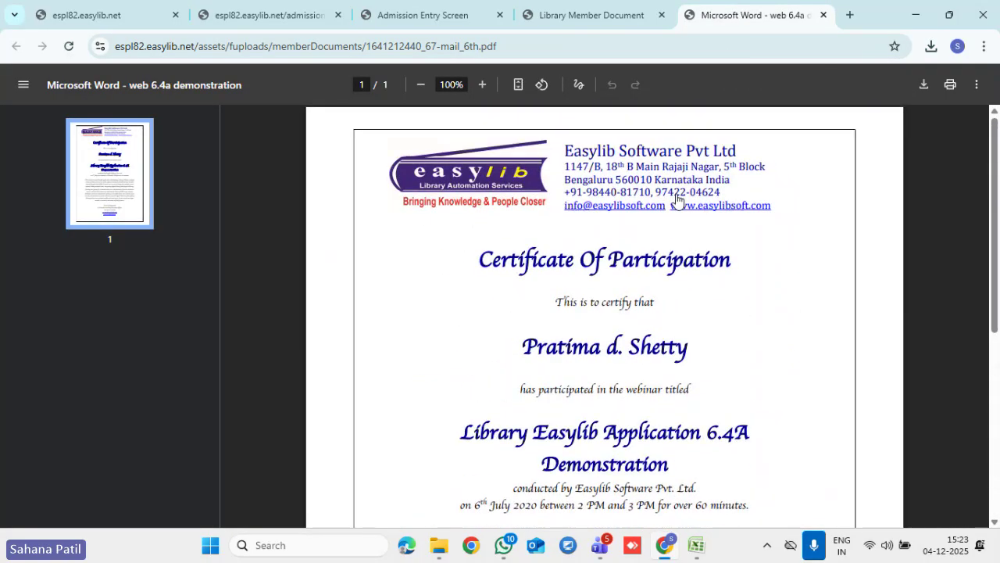
pyautogui.click(625, 17)
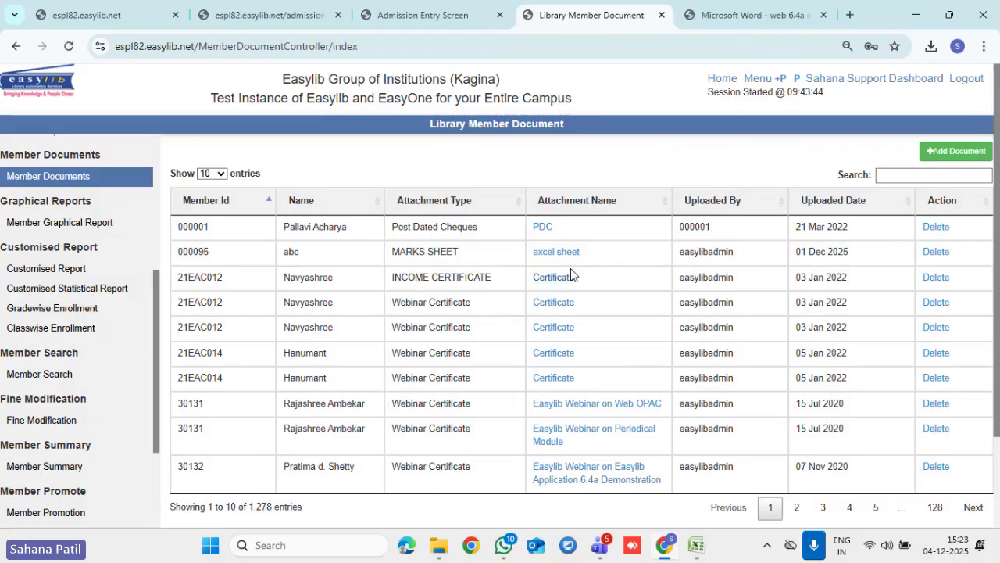
# - Start a new member document, fill in the member's ID, and close the form without adding the document
pyautogui.click(938, 151)
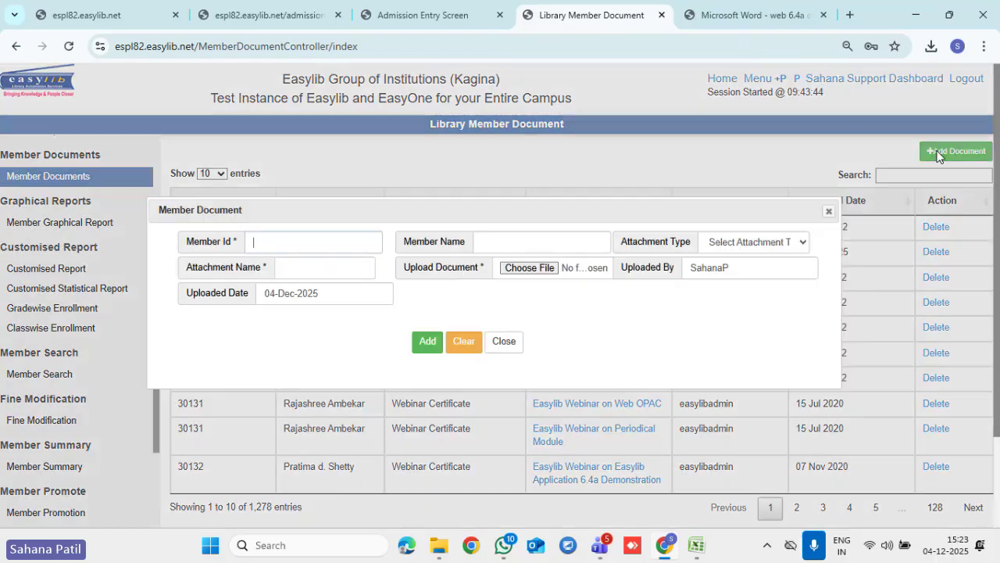
pyautogui.click(269, 243)
pyautogui.click(323, 280)
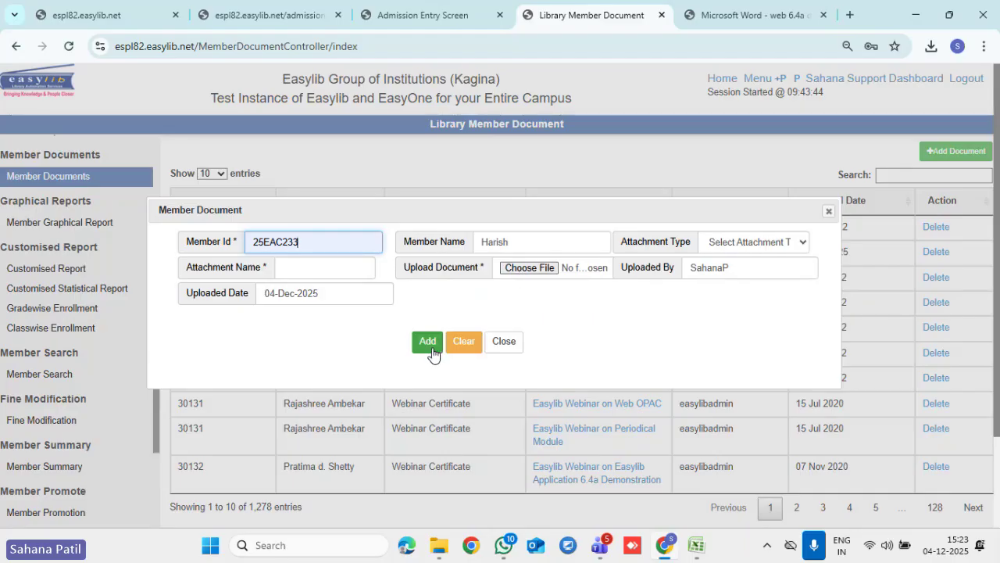
pyautogui.click(503, 341)
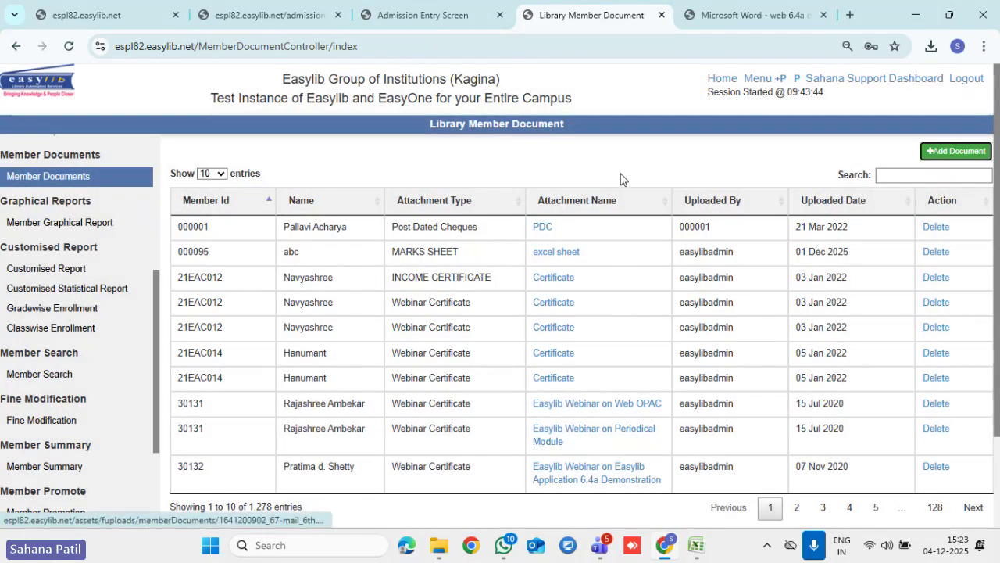
# - Review the Member Summary of active, expired and suspended members by profile, and open the Member Modified Log
pyautogui.click(44, 466)
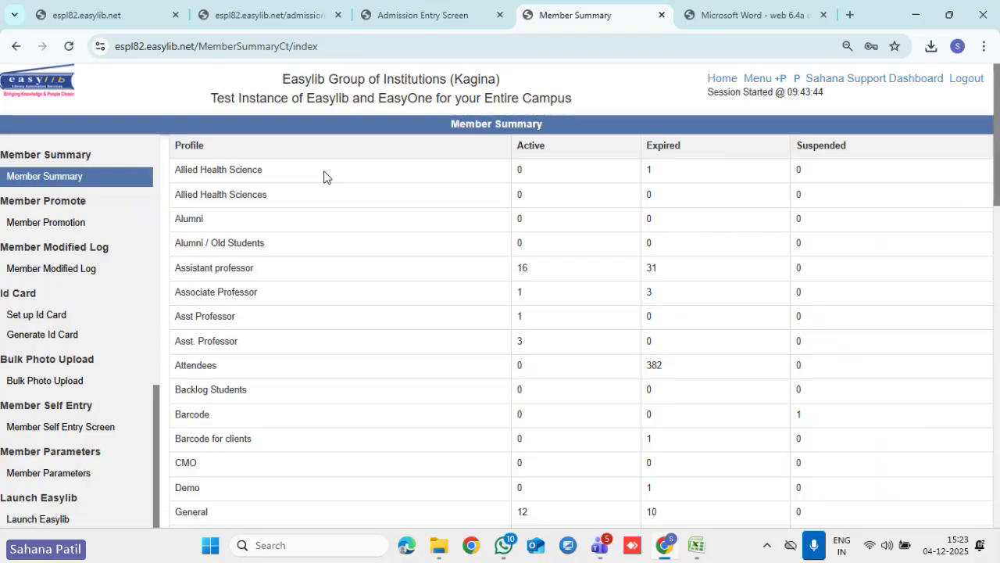
pyautogui.scroll(-15, 319, 183)
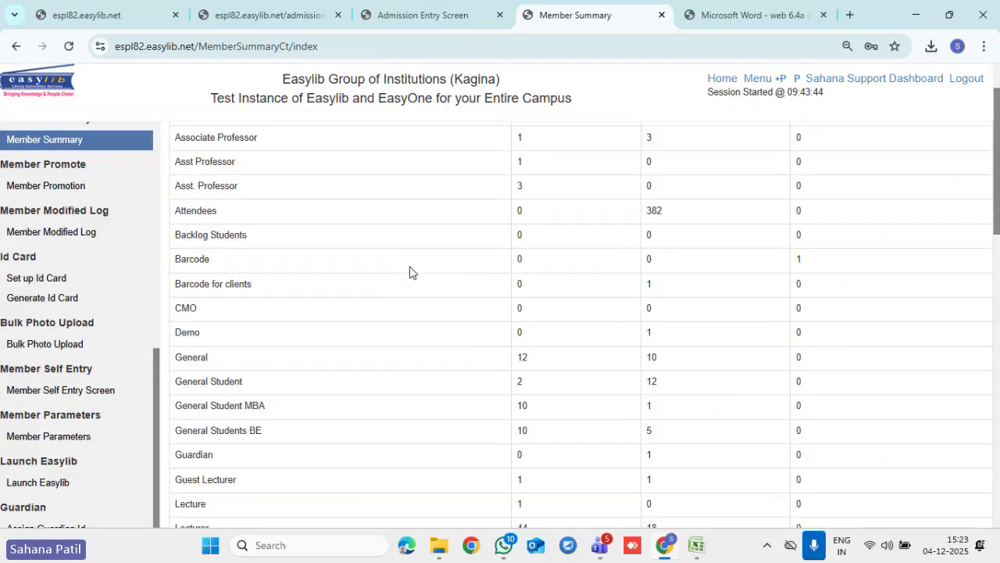
pyautogui.scroll(15, 431, 332)
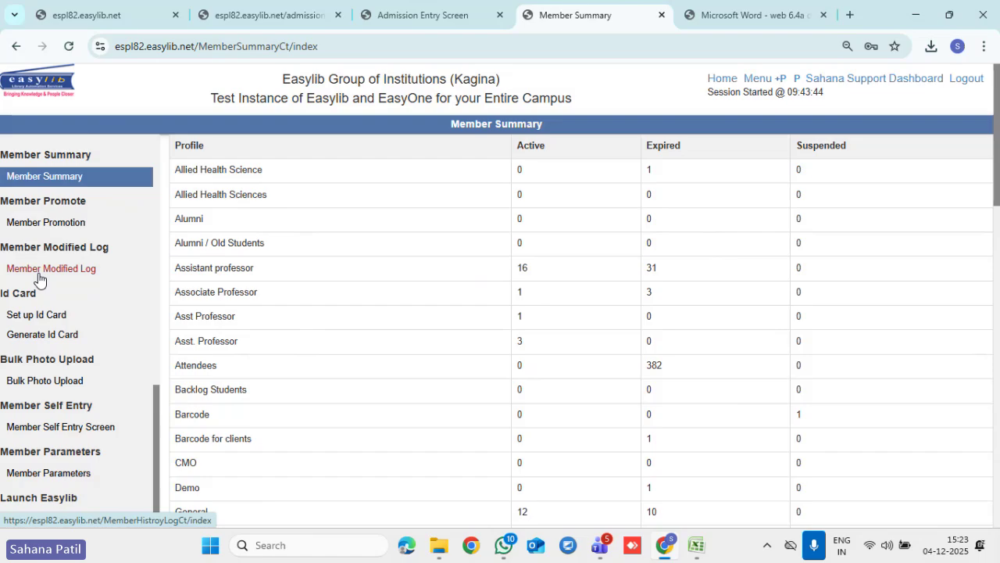
pyautogui.click(72, 274)
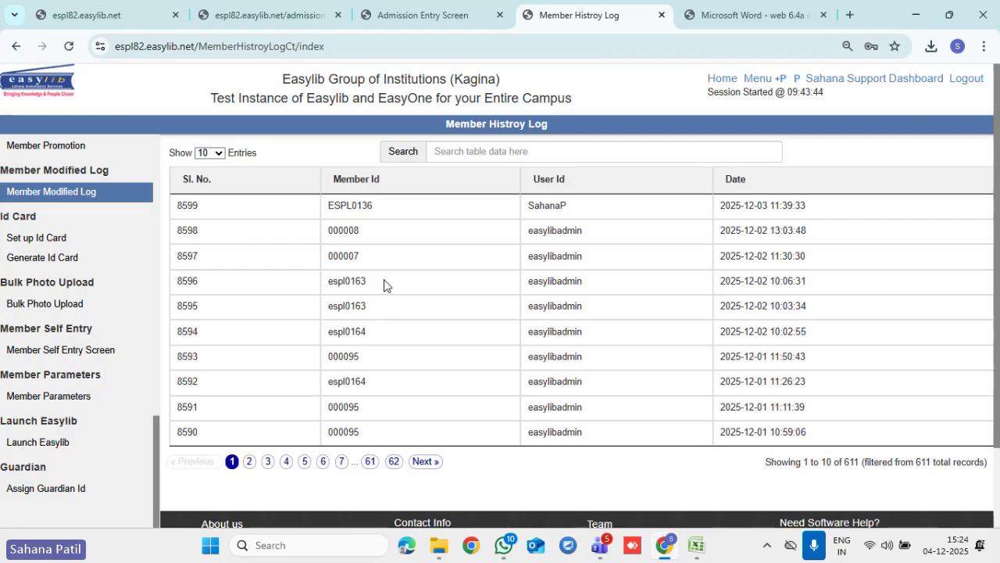
# - On the Member Promotion screen, set the source to course B E 1st Year, branch Civil Engineering and department Accounting, and check the target courses
pyautogui.scroll(1, 153, 282)
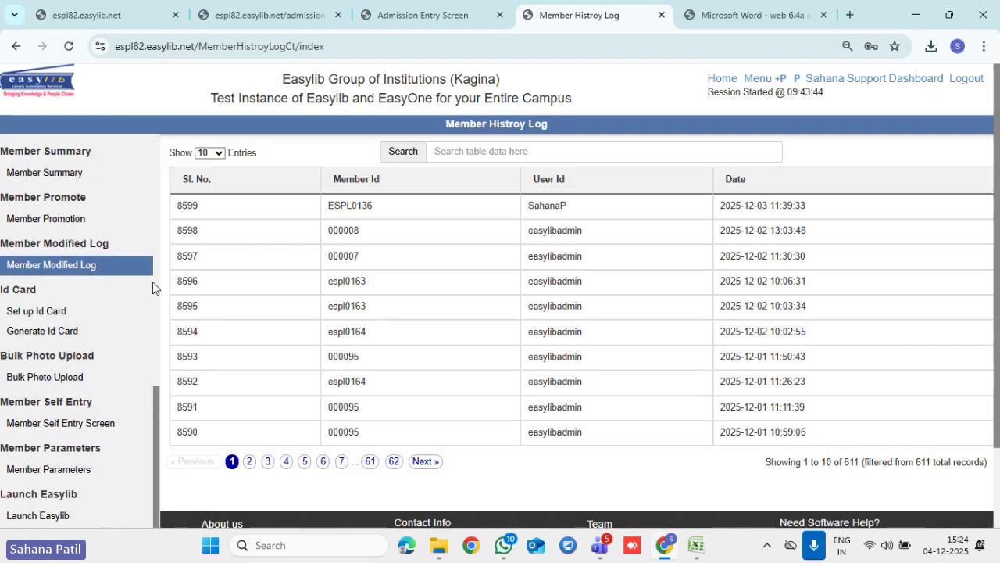
pyautogui.click(66, 227)
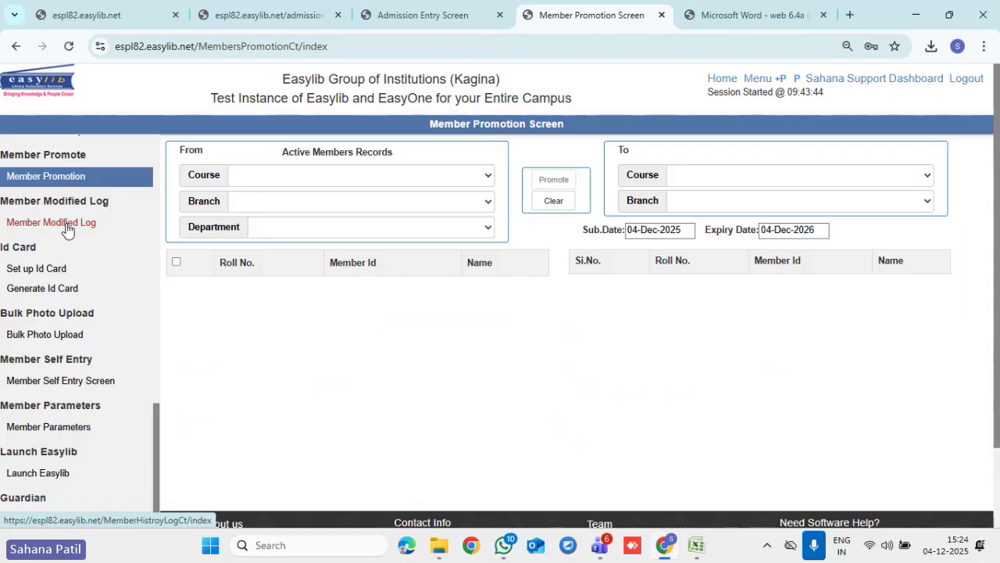
pyautogui.click(262, 178)
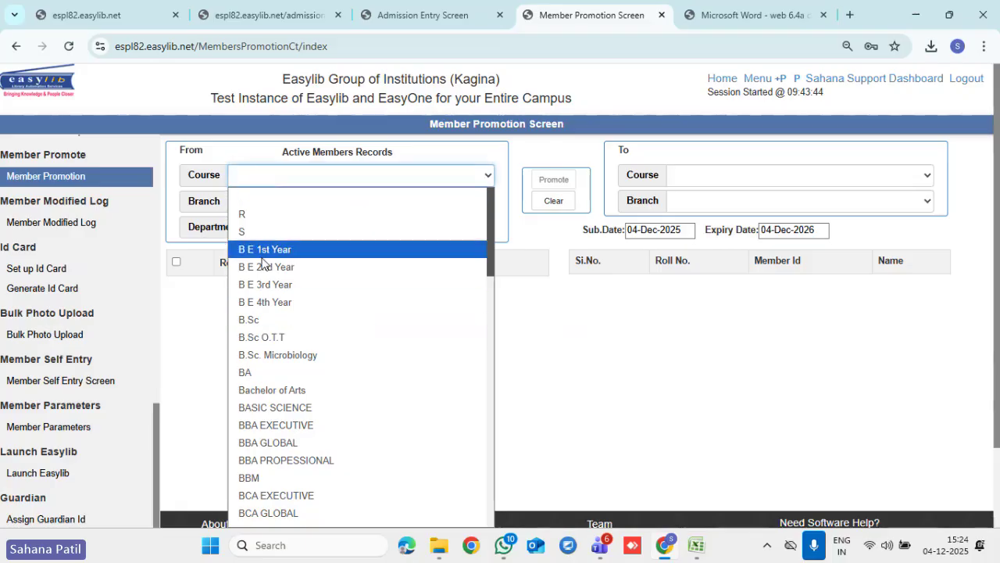
pyautogui.click(263, 255)
pyautogui.click(254, 205)
pyautogui.click(270, 239)
pyautogui.click(271, 225)
pyautogui.click(280, 301)
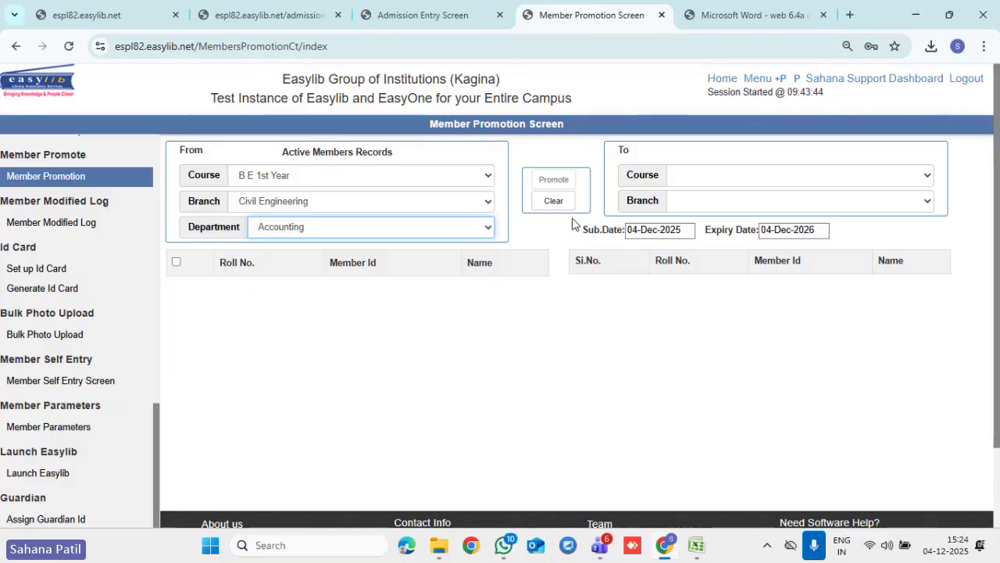
pyautogui.click(697, 176)
pyautogui.click(651, 286)
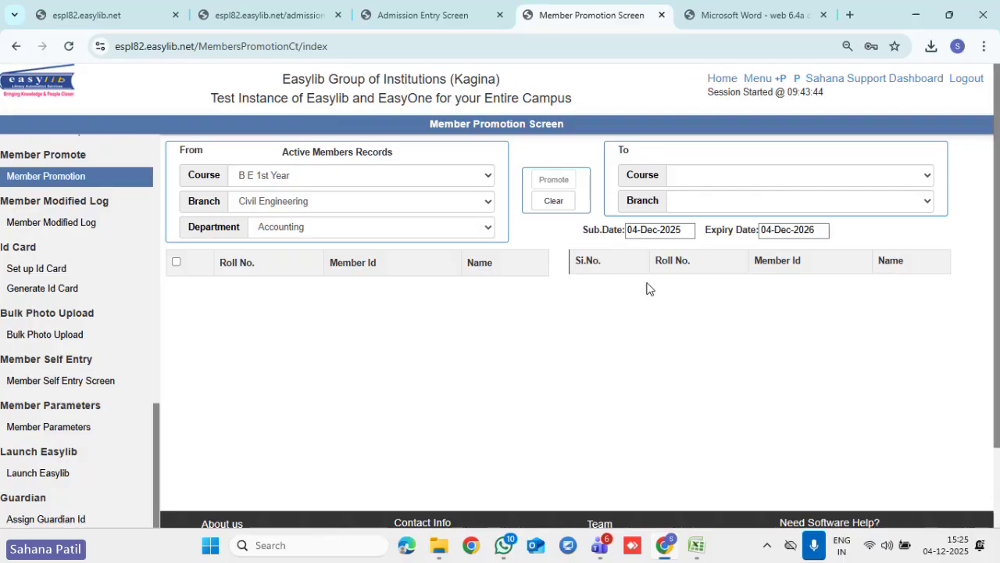
# - Open the ID card setup, preview the blank card layout, and close the preview
pyautogui.click(54, 271)
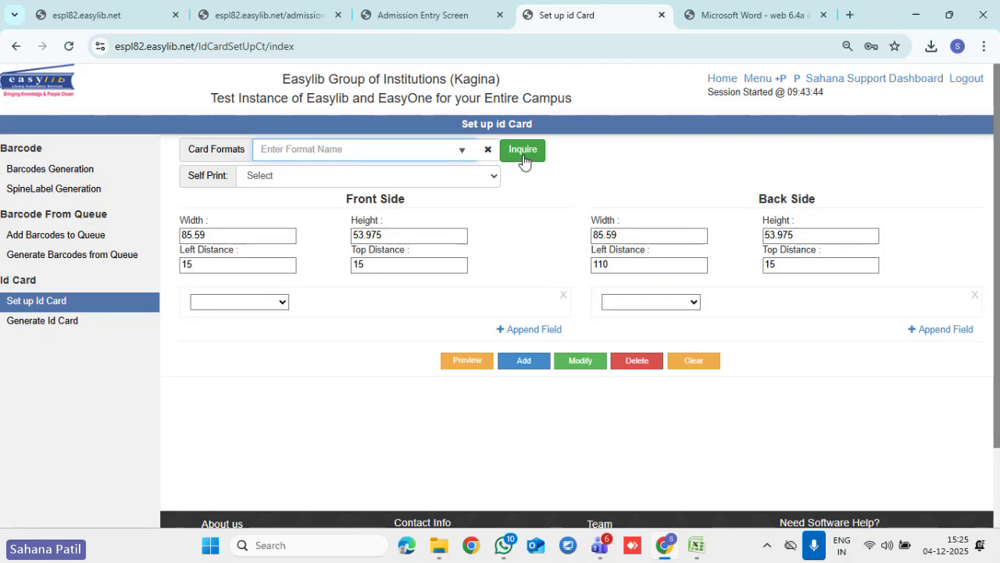
pyautogui.click(462, 362)
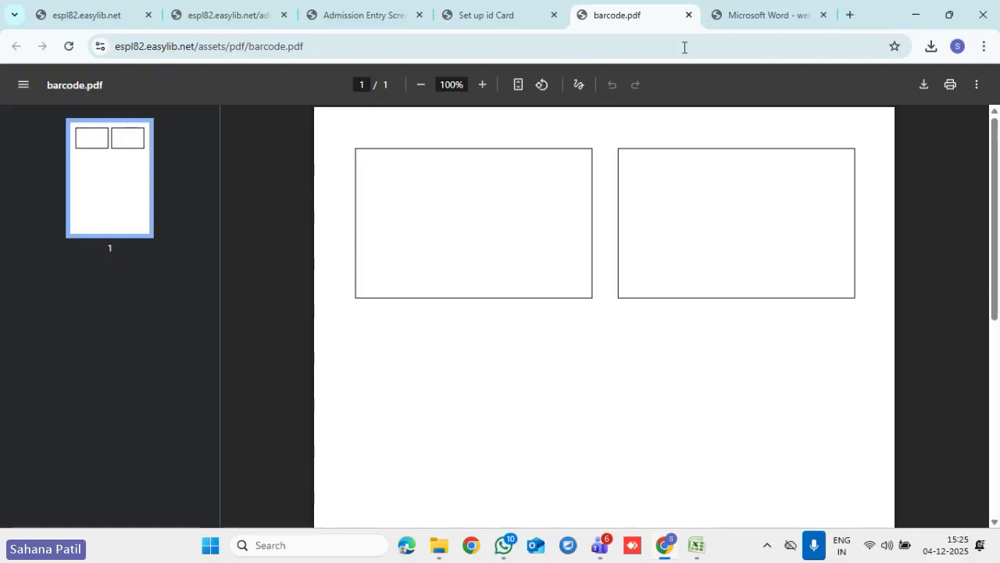
pyautogui.click(688, 15)
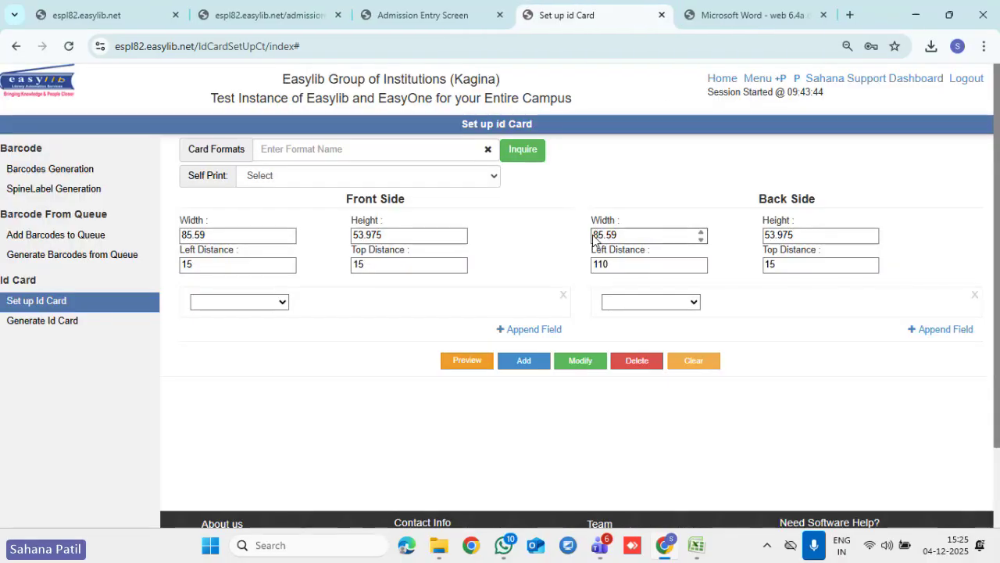
# - Inquire the card format Library Id, set its Self Print option to Yes, and save it as a new format
pyautogui.click(358, 150)
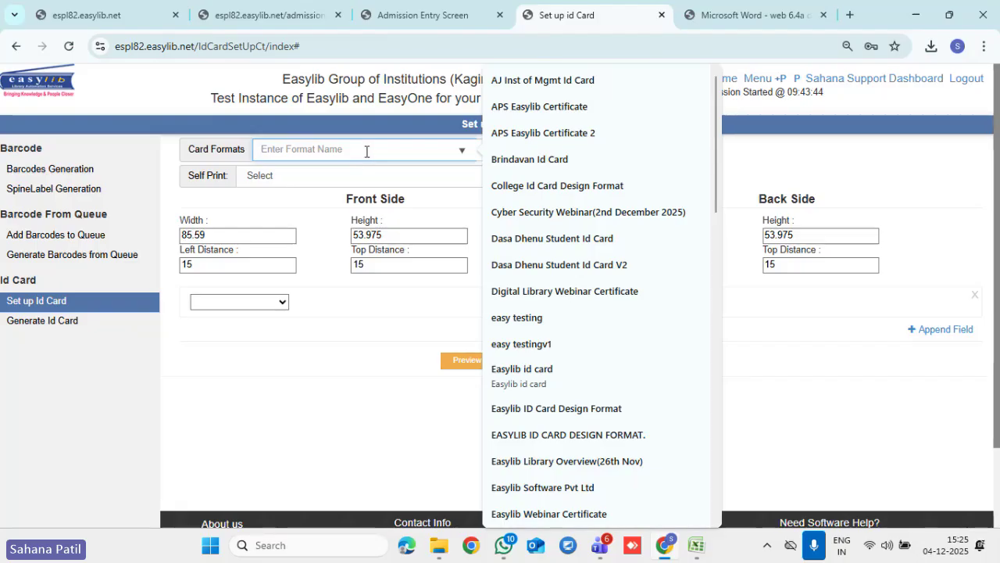
pyautogui.write('Librar')
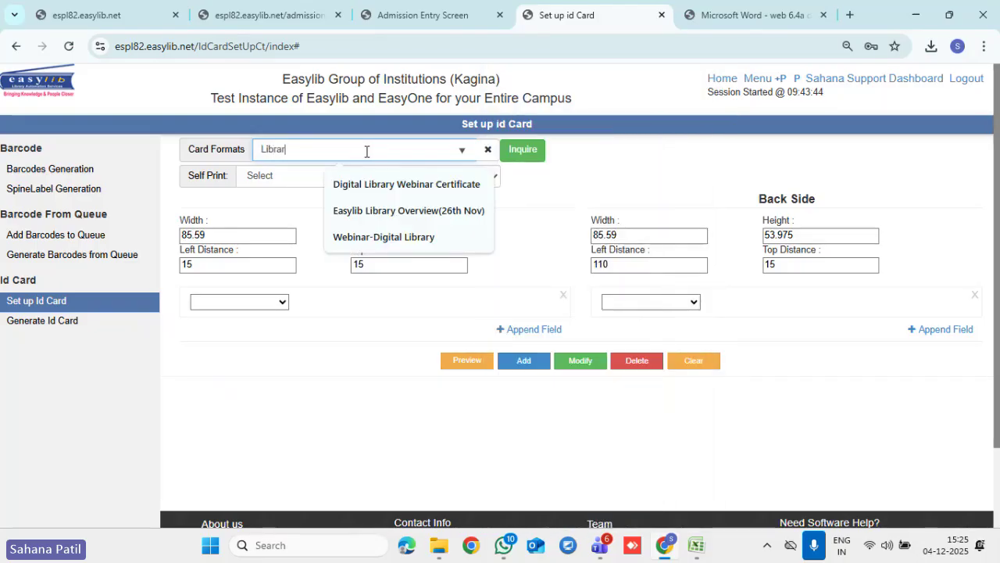
pyautogui.write('y Id')
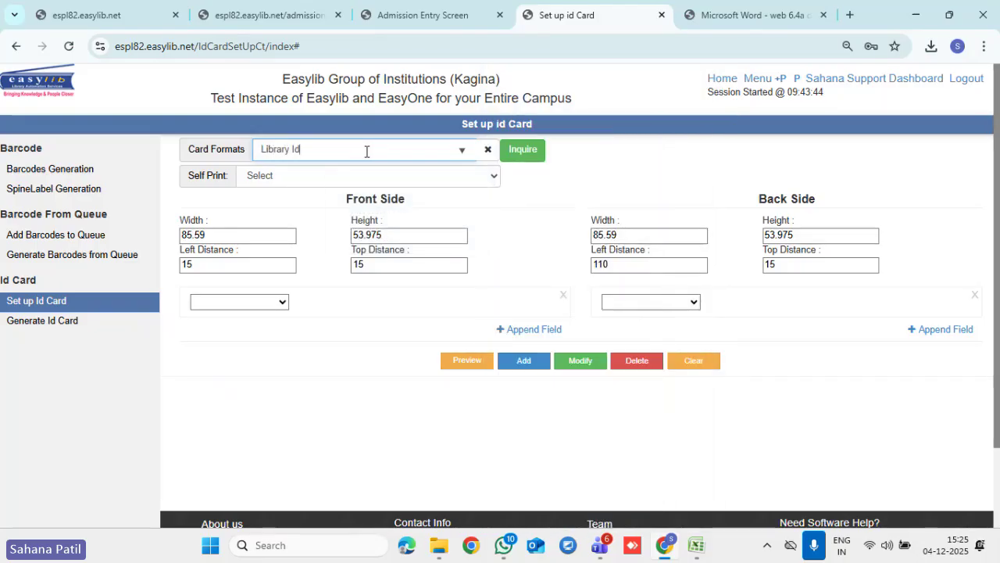
pyautogui.click(513, 159)
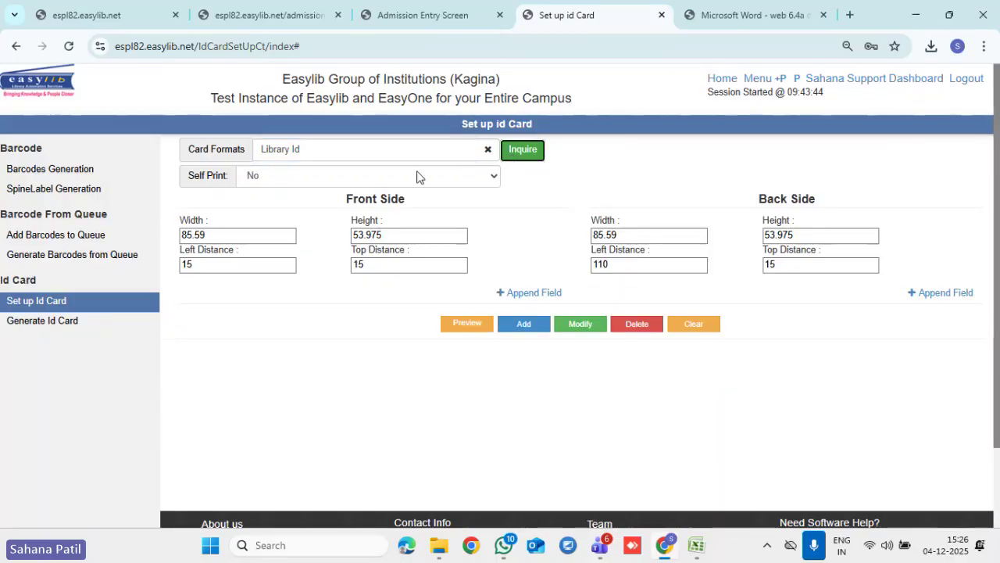
pyautogui.click(415, 175)
pyautogui.click(394, 211)
pyautogui.click(529, 325)
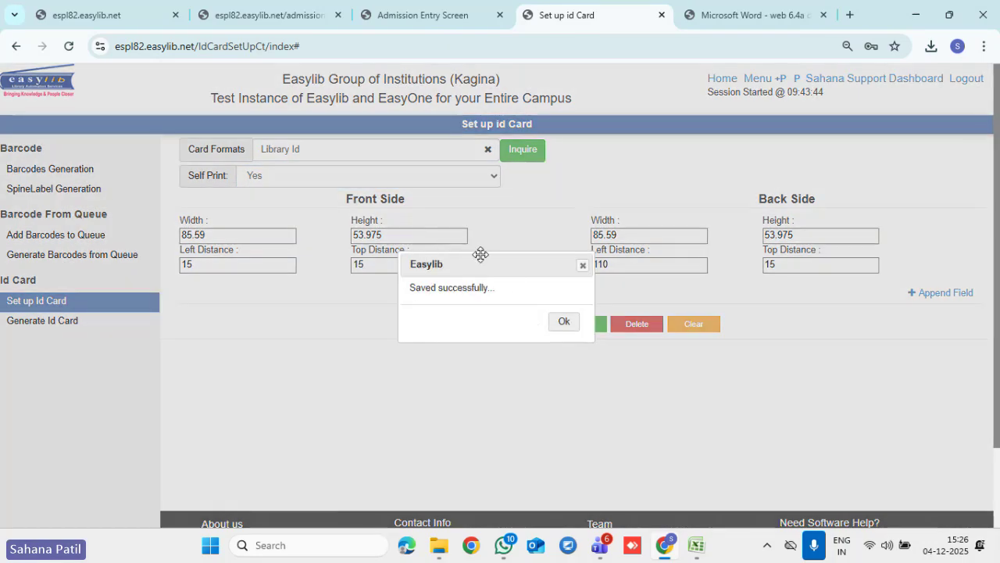
pyautogui.click(564, 322)
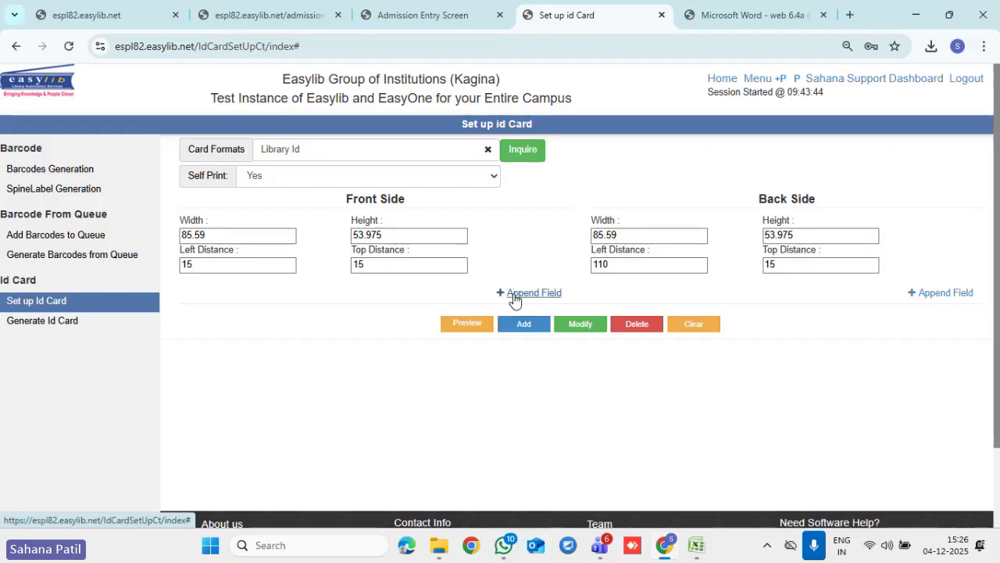
# - Append a custom text field reading "Easylib Software" to the card's front side and preview the card
pyautogui.click(514, 294)
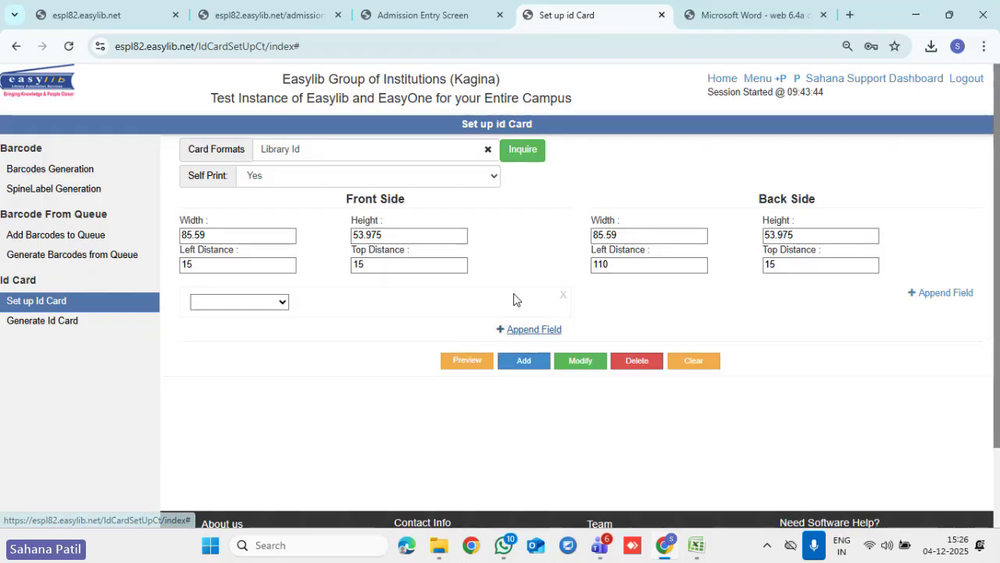
pyautogui.click(263, 305)
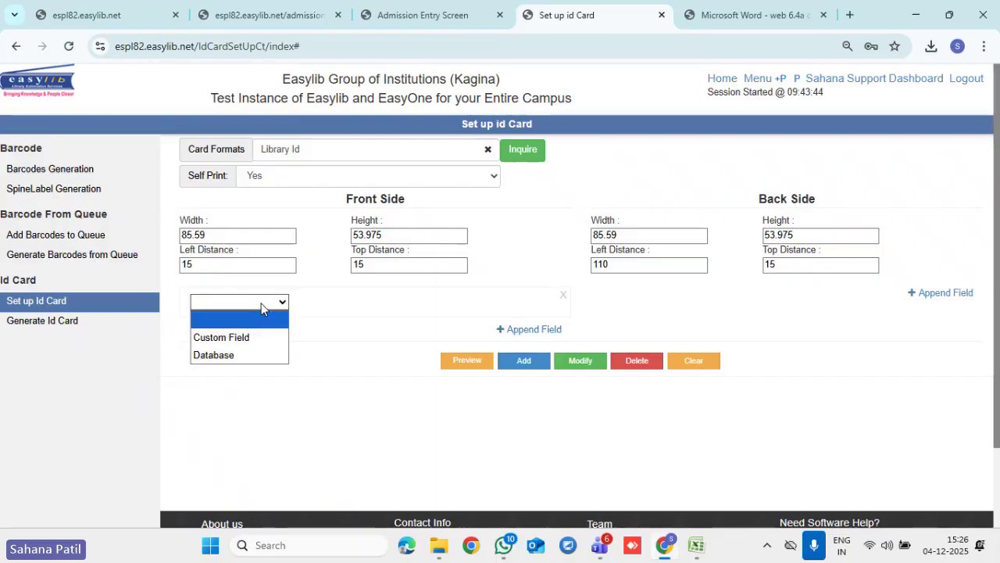
pyautogui.click(219, 338)
pyautogui.click(334, 301)
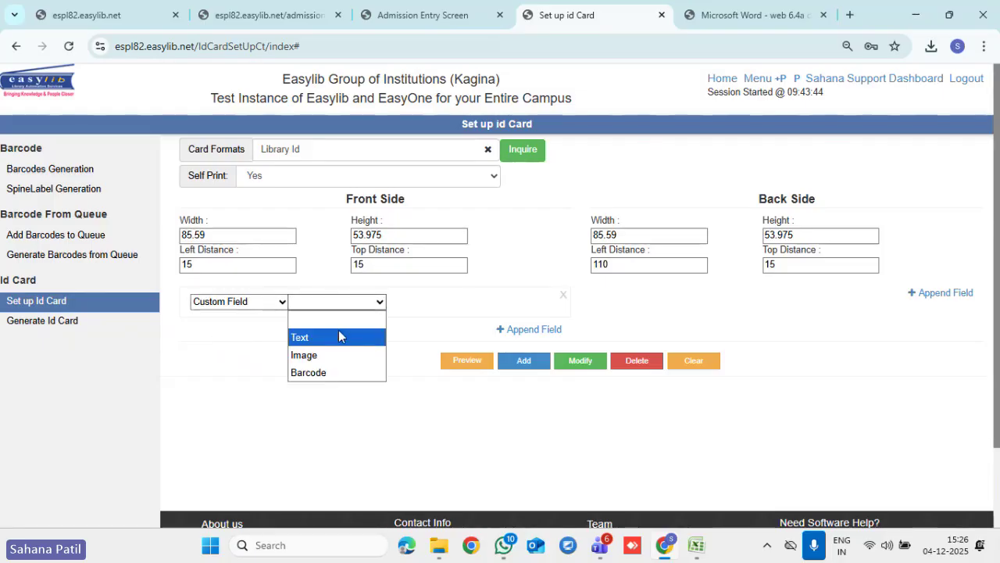
pyautogui.click(337, 338)
pyautogui.click(409, 302)
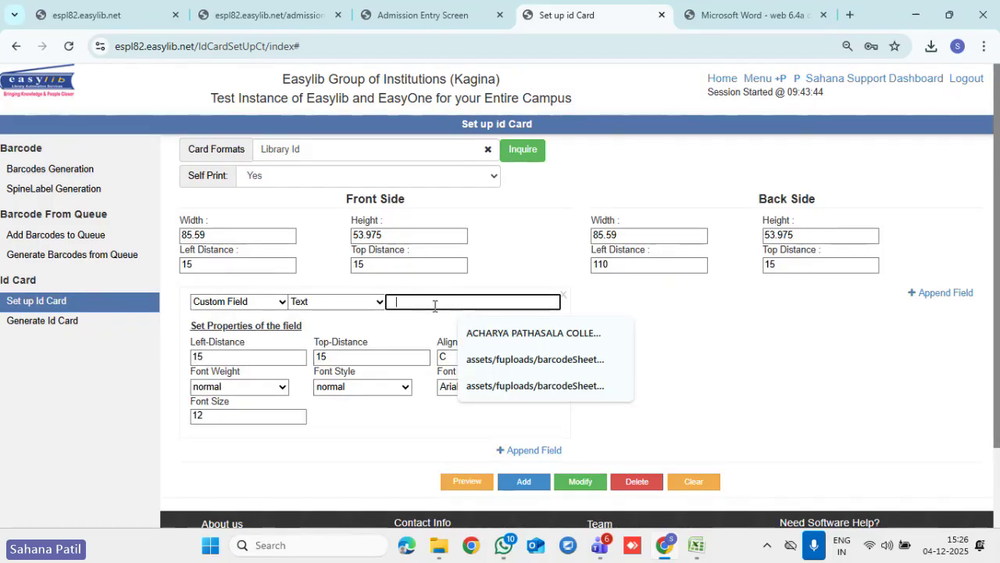
pyautogui.write('Easylib Softwar')
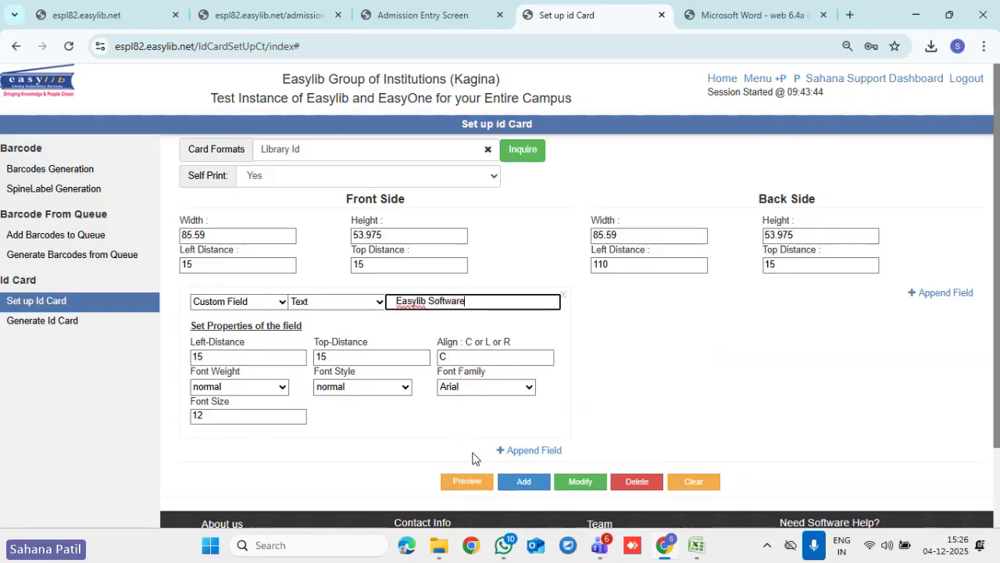
pyautogui.write('e')
pyautogui.click(473, 481)
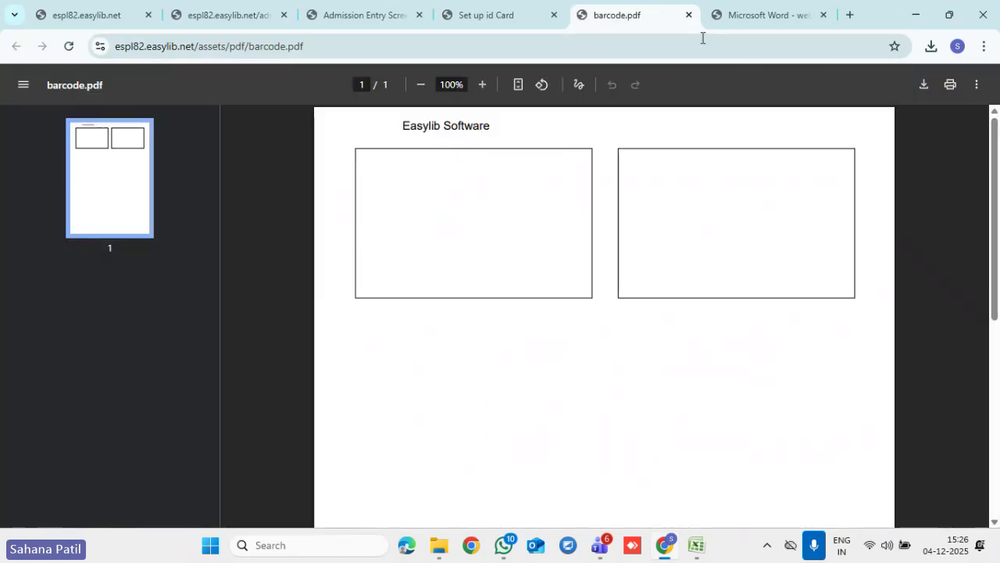
pyautogui.click(688, 14)
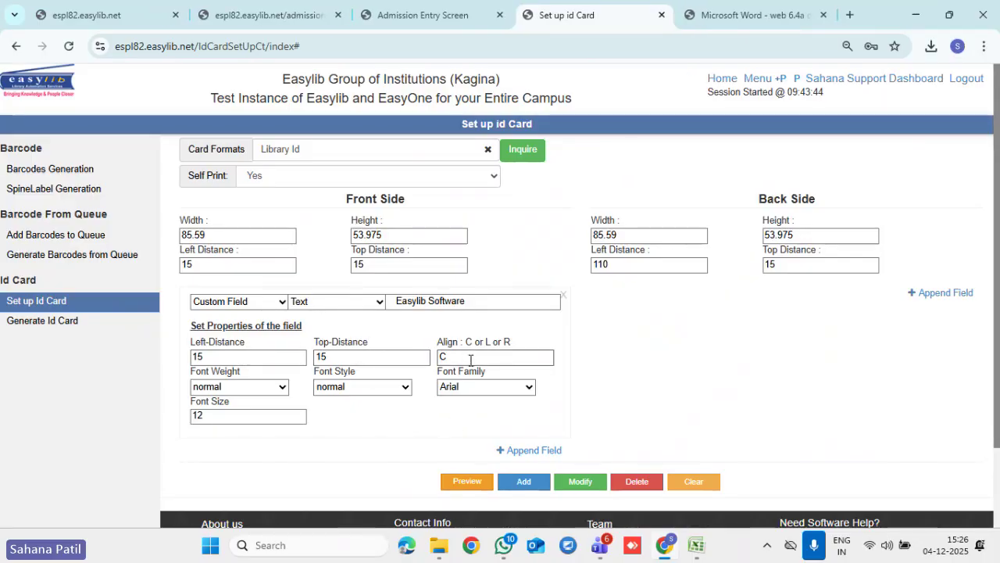
# - Append a custom barcode field to the card's back side and fill in the suggested ACHARYA PATHASALA COLLEGE text
pyautogui.click(941, 293)
pyautogui.click(662, 303)
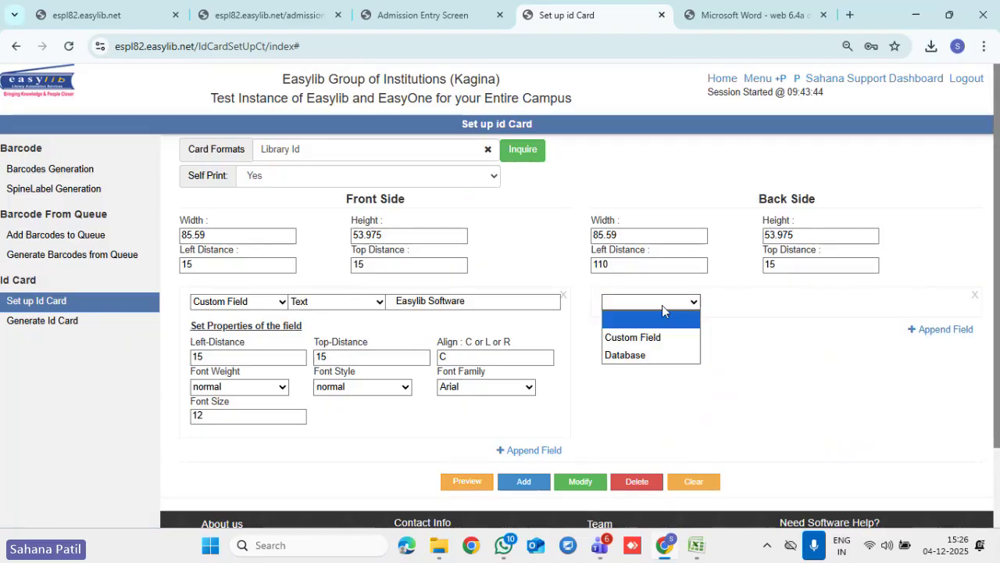
pyautogui.click(643, 339)
pyautogui.click(728, 304)
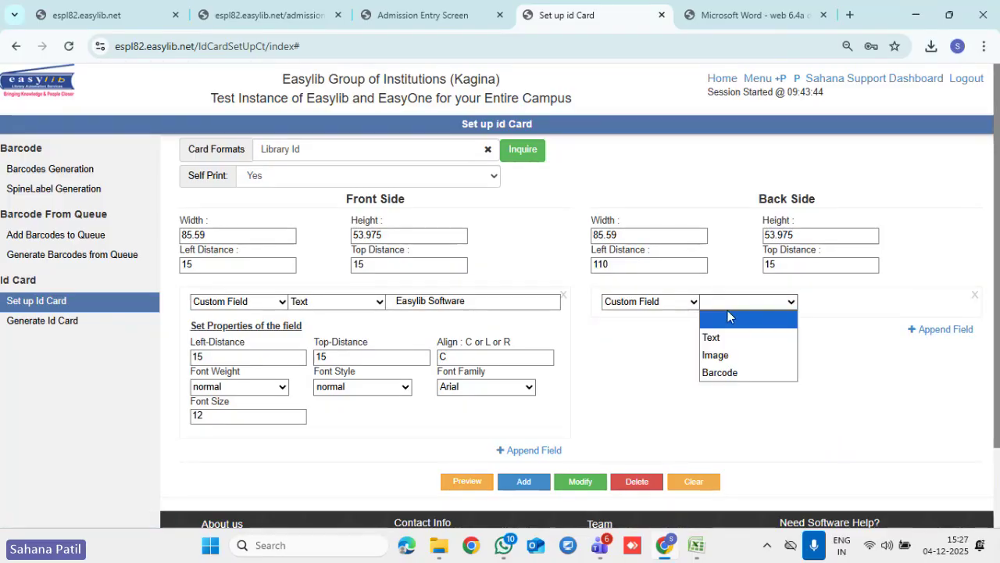
pyautogui.click(729, 374)
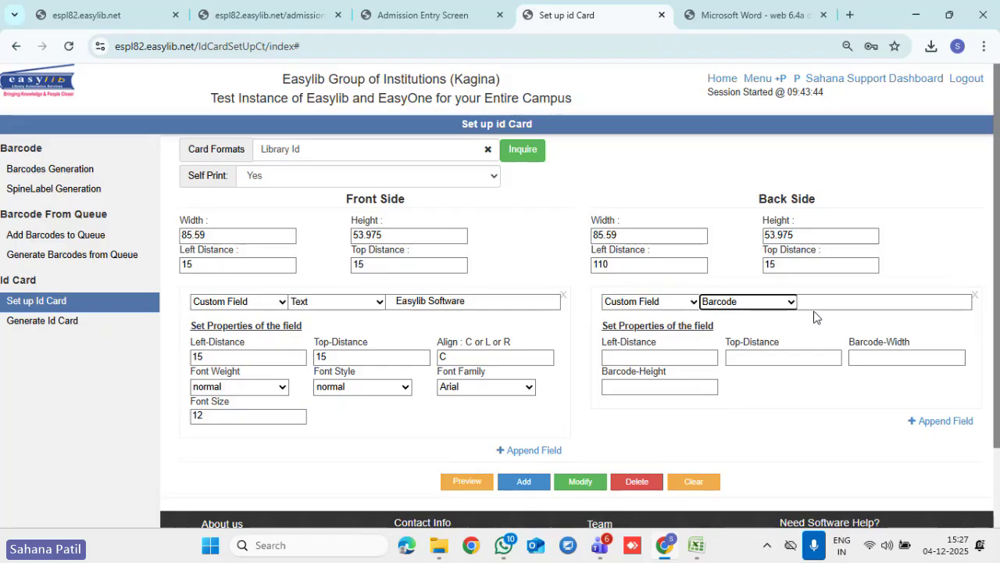
pyautogui.click(813, 305)
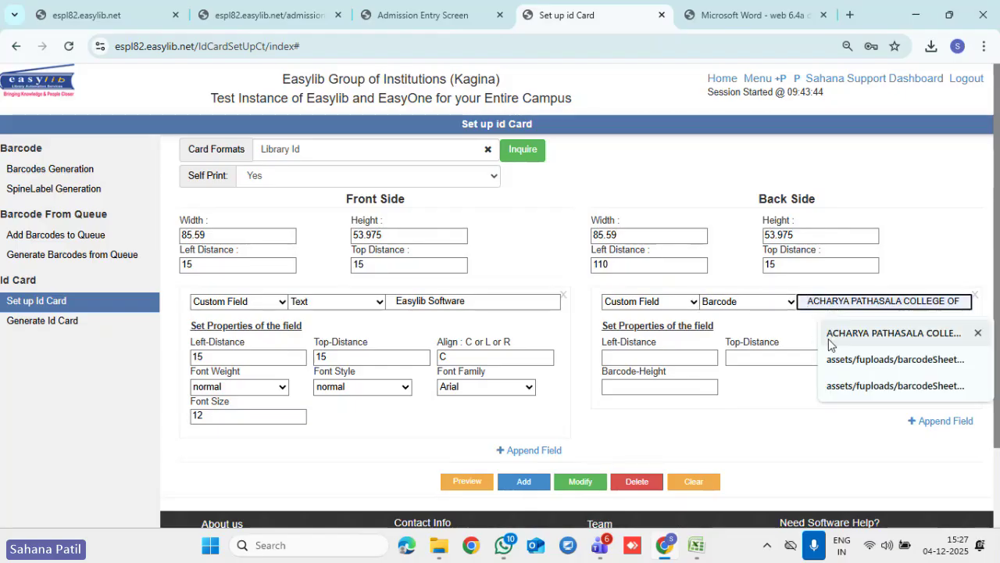
pyautogui.click(833, 339)
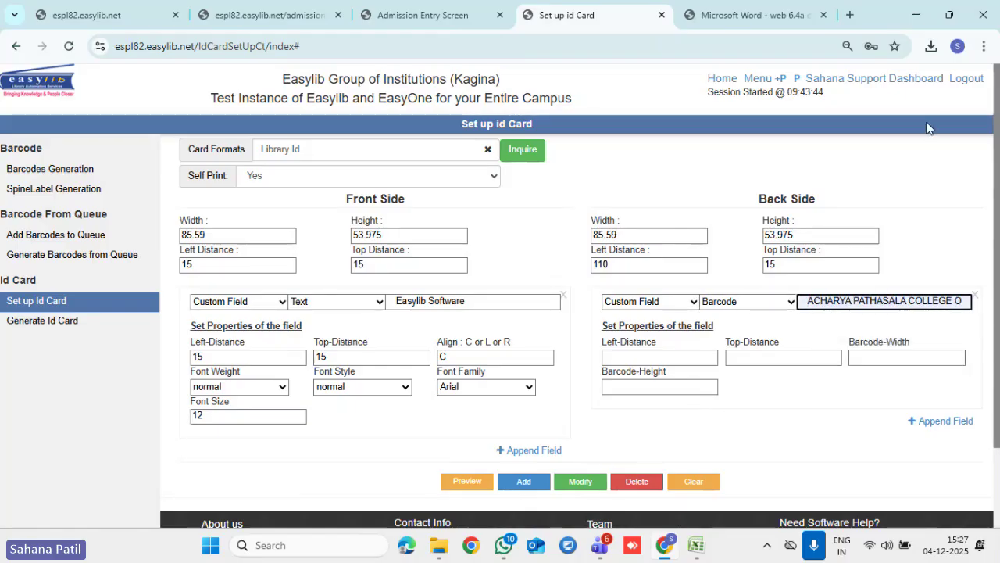
# - Open cods.easylib.net in a new browser tab and display its list of modules
pyautogui.click(850, 17)
pyautogui.click(226, 49)
pyautogui.write('co')
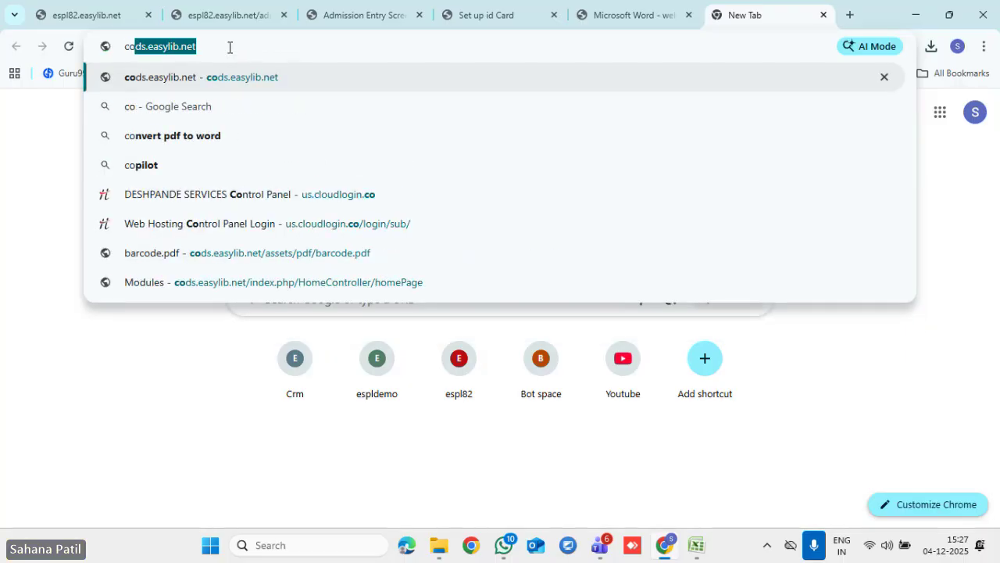
pyautogui.press('Return')
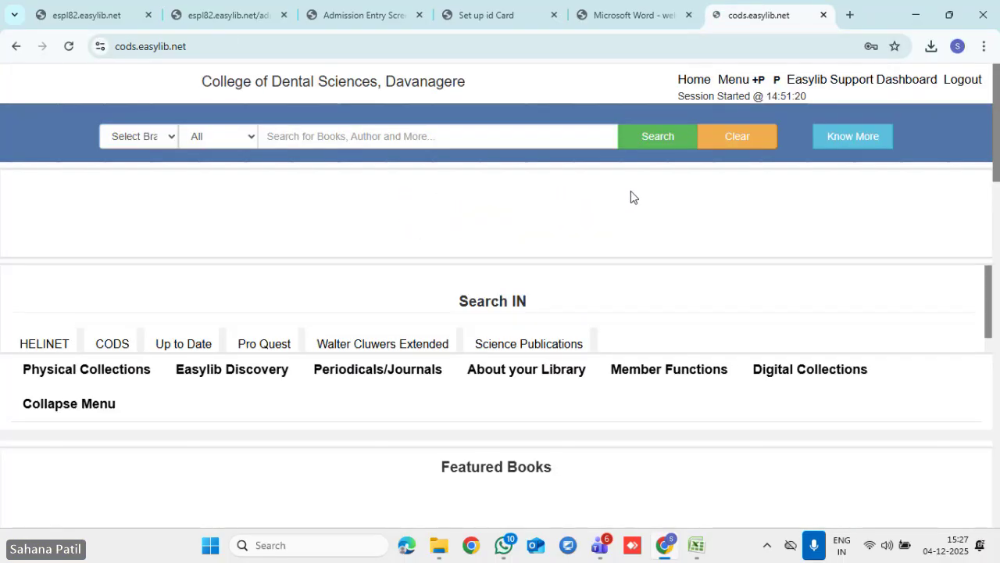
pyautogui.click(731, 81)
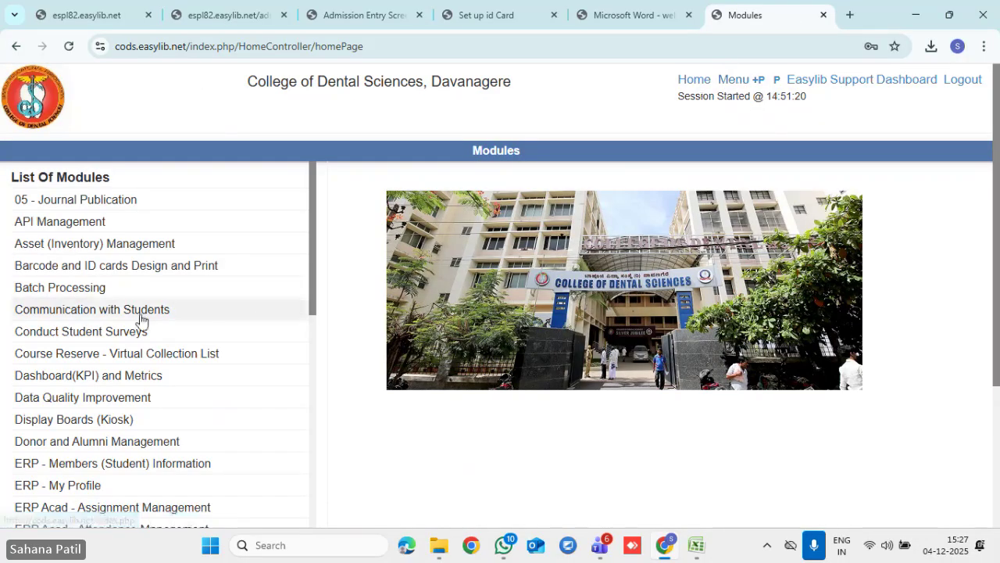
# - Enter the ERP - Members (Student) Information module and open its ID card setup
pyautogui.scroll(-1, 140, 356)
pyautogui.scroll(-1, 141, 351)
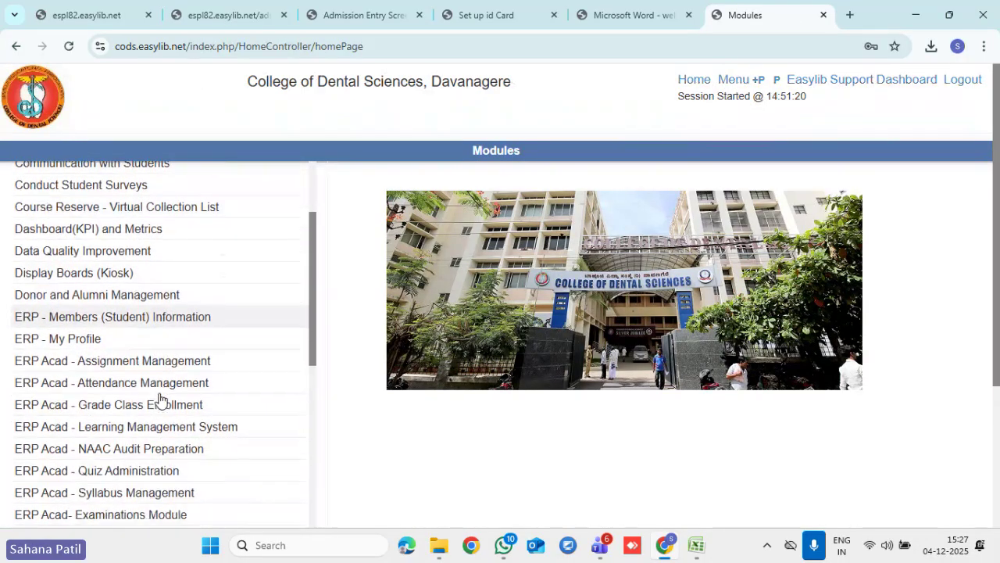
pyautogui.click(148, 321)
pyautogui.scroll(-10, 85, 404)
pyautogui.scroll(-1, 68, 321)
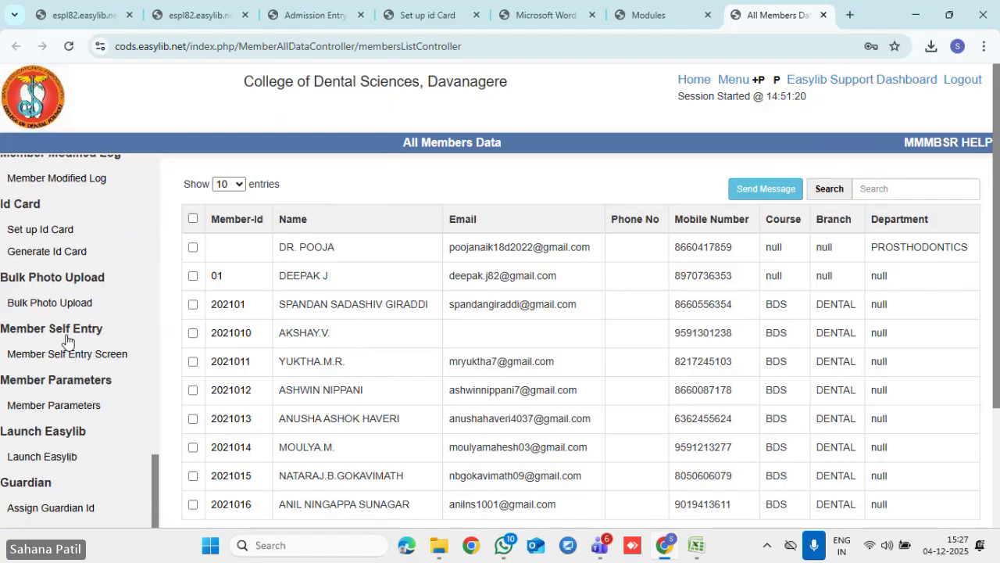
pyautogui.click(55, 233)
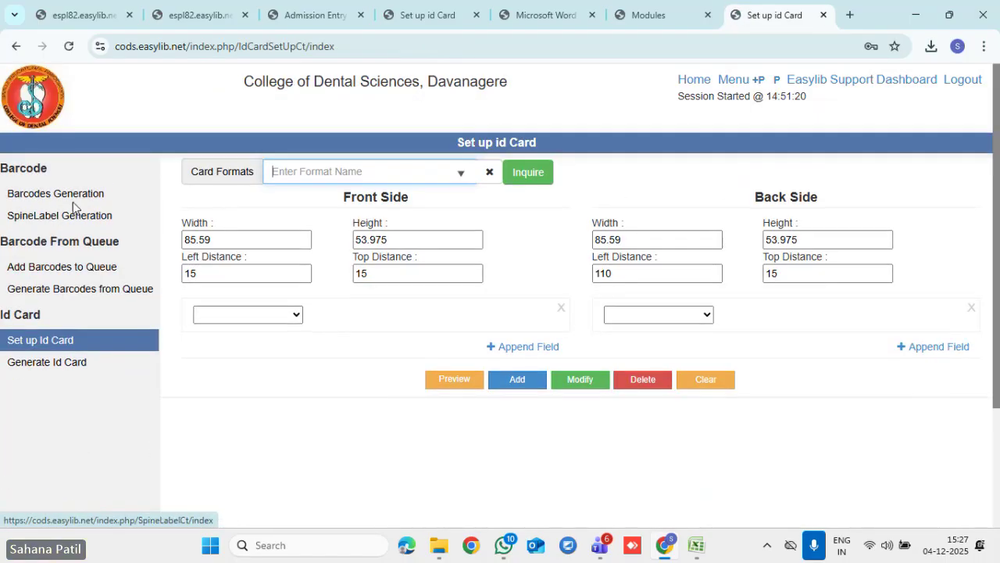
# - Inquire the saved card format CODS ID_Card to load its front and back side fields
pyautogui.click(375, 172)
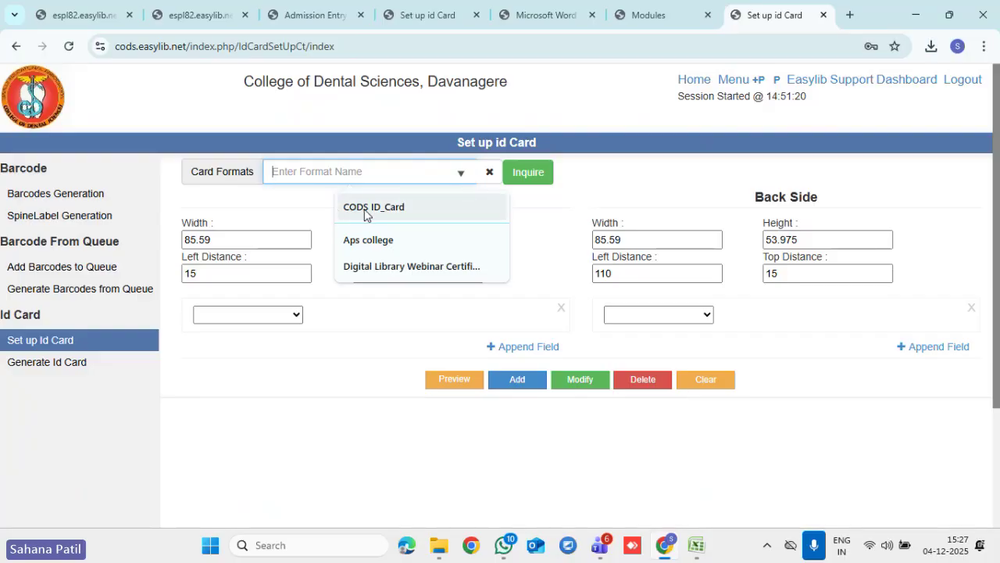
pyautogui.click(365, 208)
pyautogui.click(512, 184)
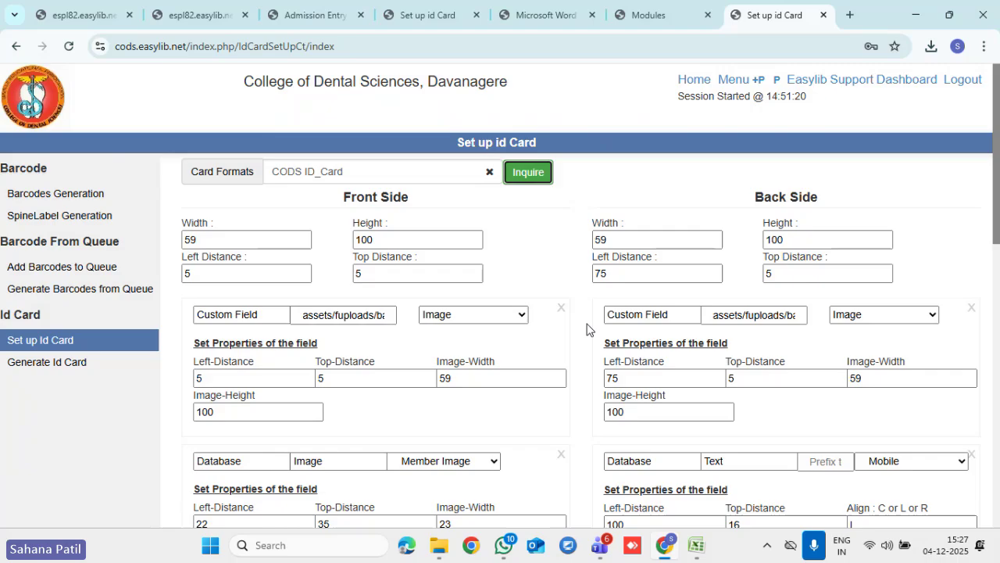
# - Examine the image, text and barcode fields defined for both sides of the CODS ID_Card format
pyautogui.scroll(-10, 587, 328)
pyautogui.scroll(-2, 588, 331)
pyautogui.scroll(12, 589, 331)
pyautogui.scroll(-3, 433, 396)
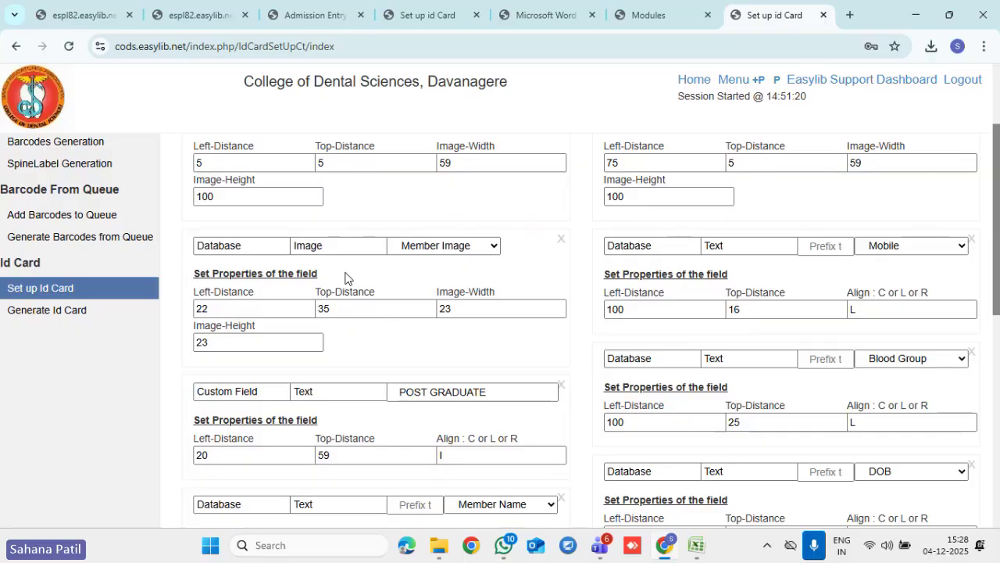
pyautogui.scroll(-2, 364, 323)
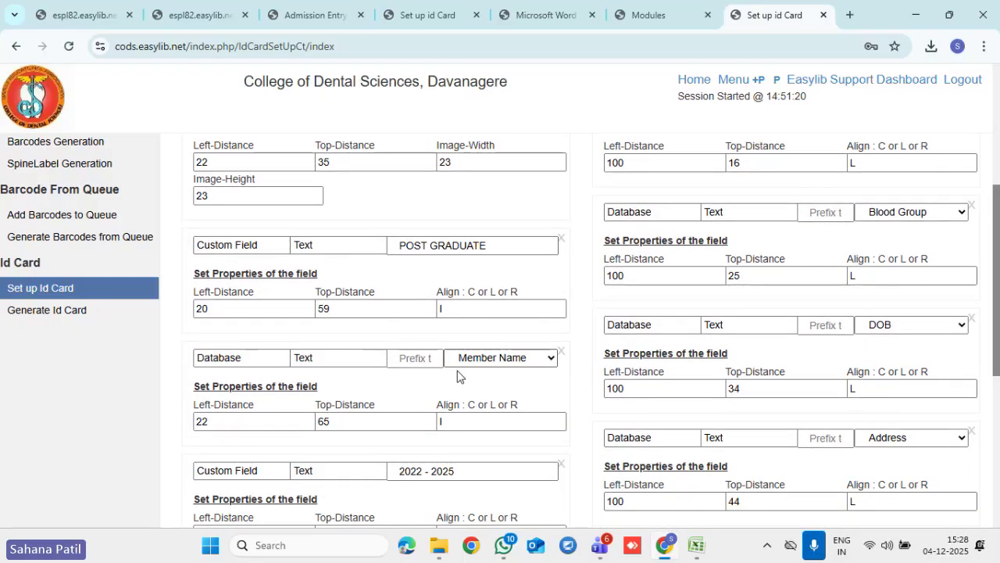
pyautogui.scroll(-2, 453, 437)
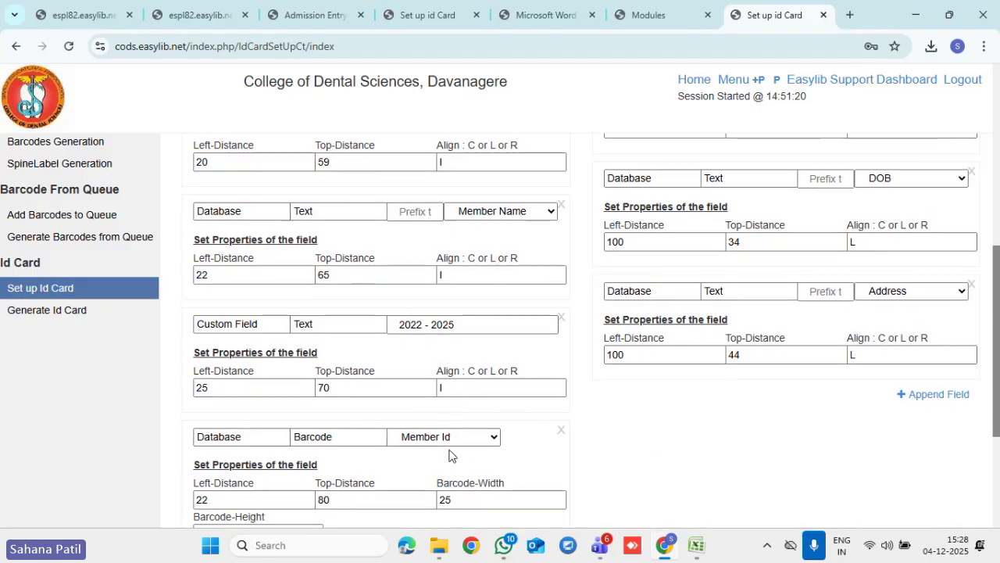
pyautogui.scroll(7, 430, 451)
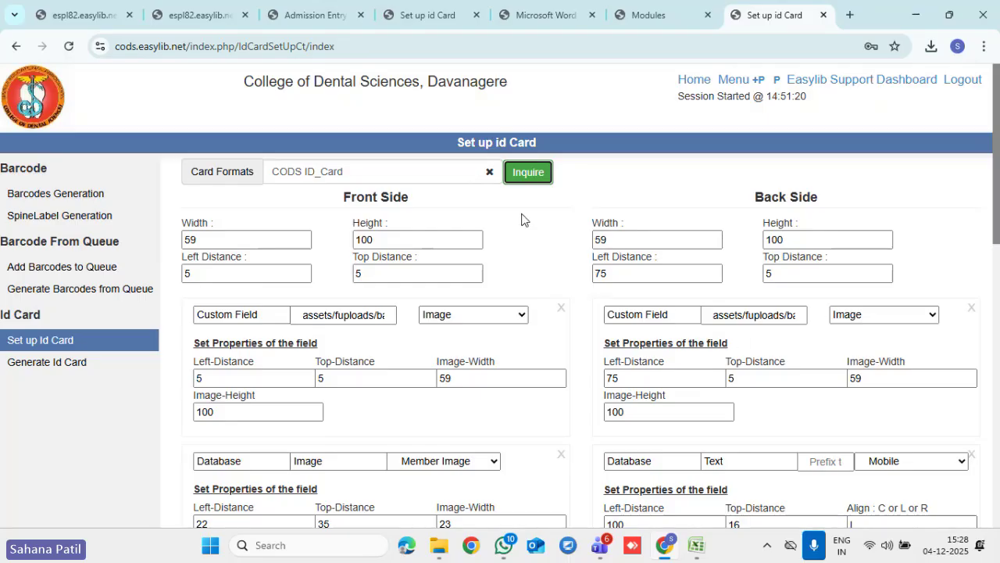
# - Preview the CODS ID_Card layout and enlarge the preview to 150%
pyautogui.scroll(-7, 597, 253)
pyautogui.scroll(-2, 596, 318)
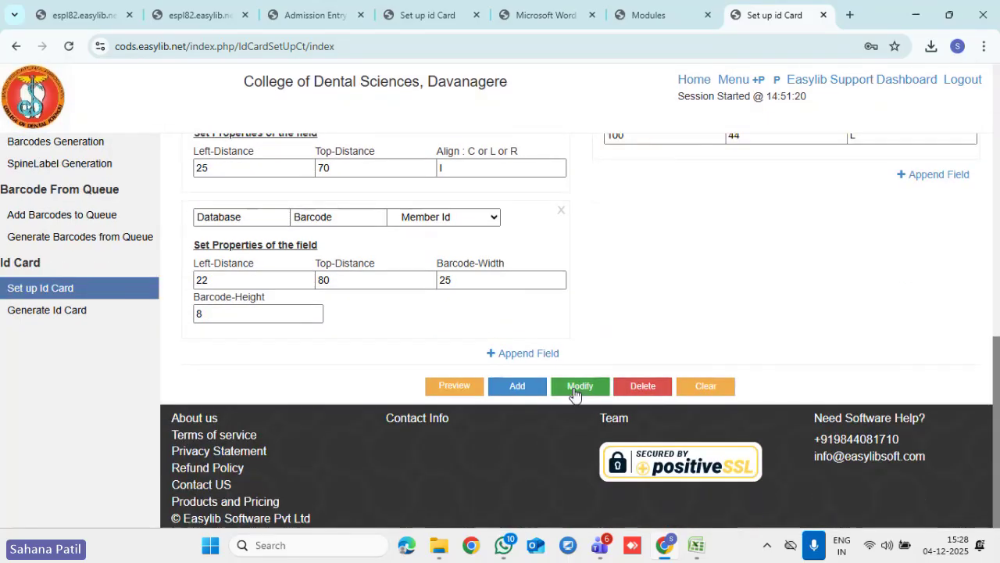
pyautogui.click(454, 386)
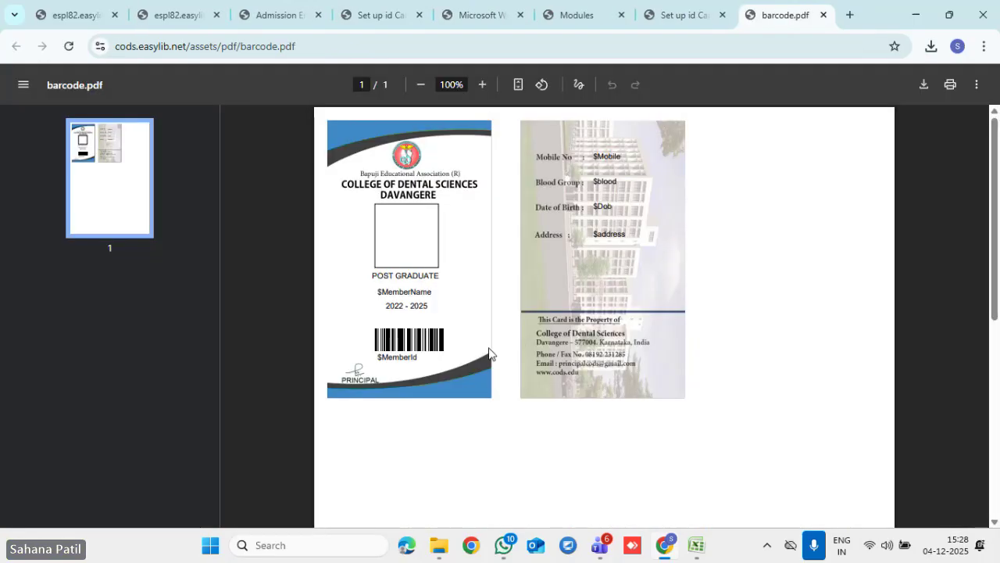
pyautogui.click(481, 84)
pyautogui.click(482, 84)
pyautogui.click(481, 85)
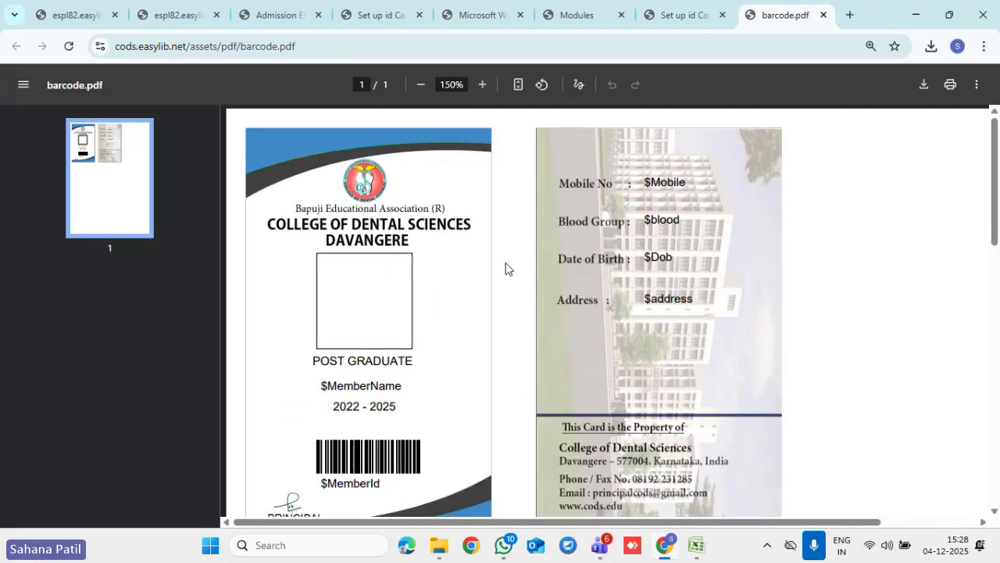
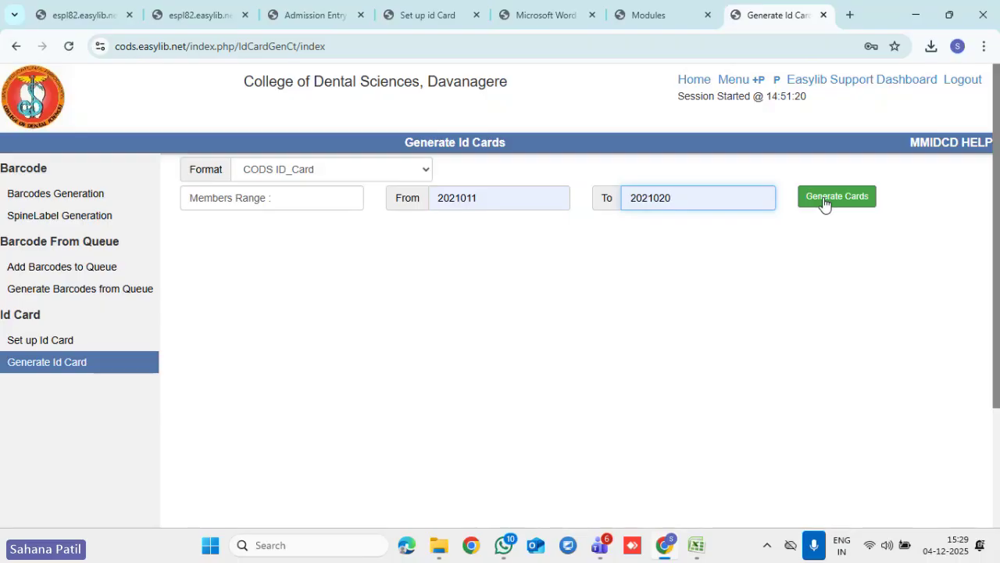
# - Generate the ID cards for the entered member range in the CODS ID_Card format and enlarge the resulting PDF to 125%
pyautogui.click(825, 200)
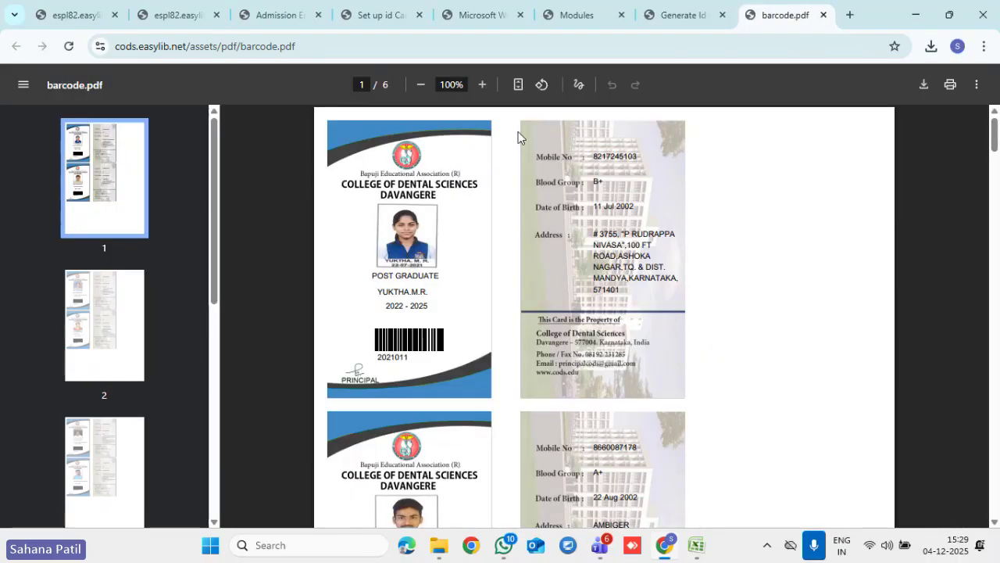
pyautogui.click(482, 86)
pyautogui.click(482, 85)
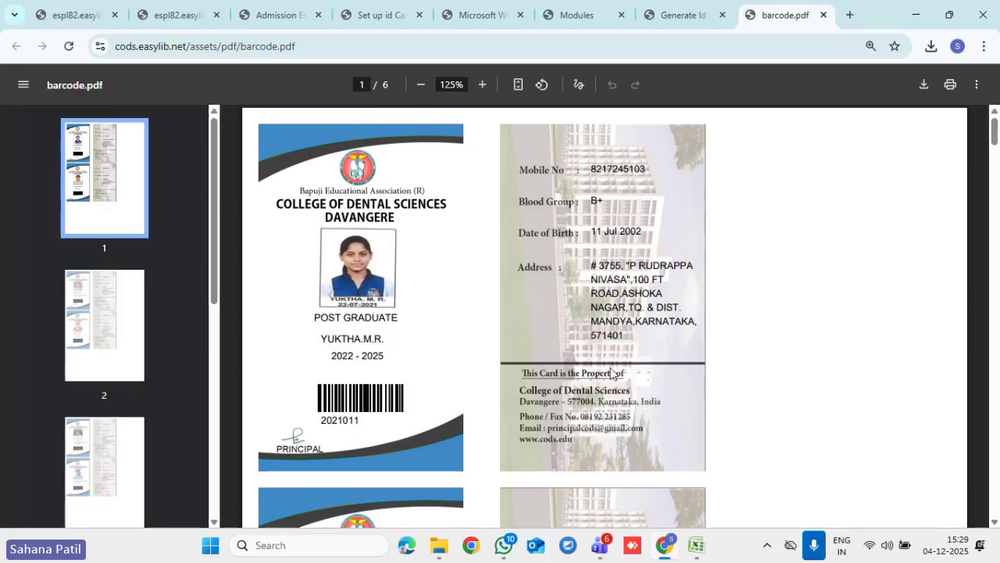
# - Examine the generated ID cards across the PDF pages, checking each member's photo, barcode and back side details
pyautogui.scroll(-10, 612, 372)
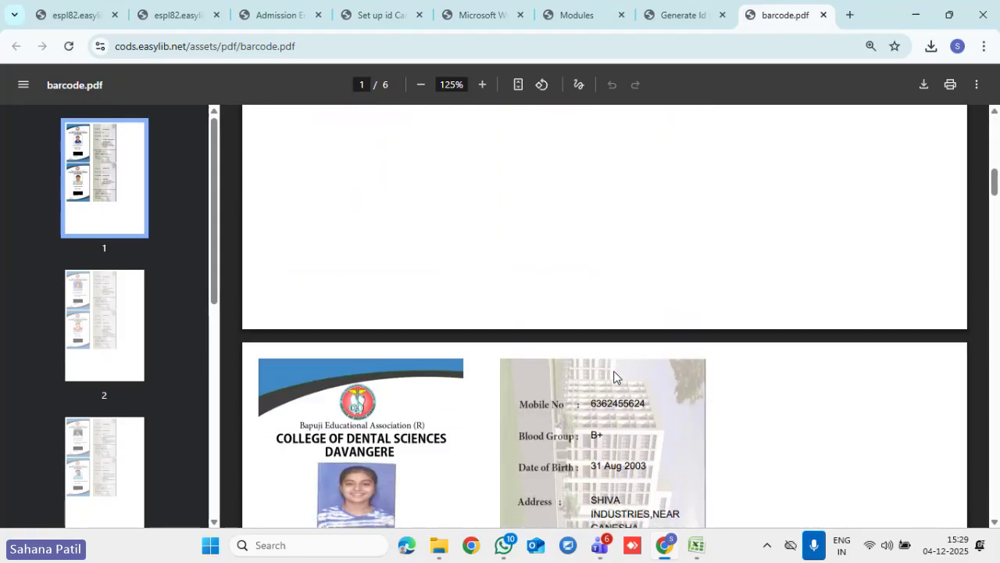
pyautogui.scroll(-3, 613, 376)
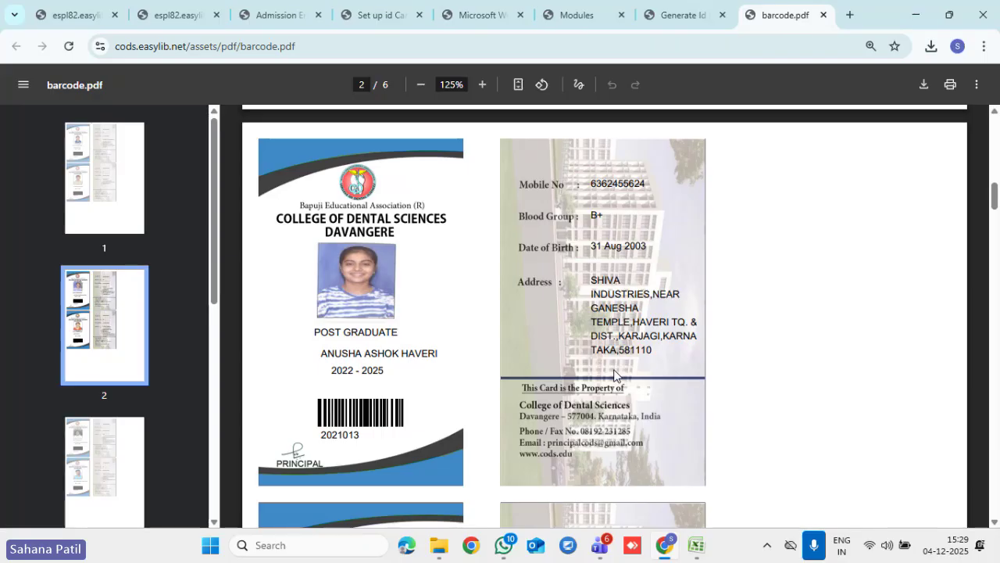
pyautogui.scroll(-8, 614, 374)
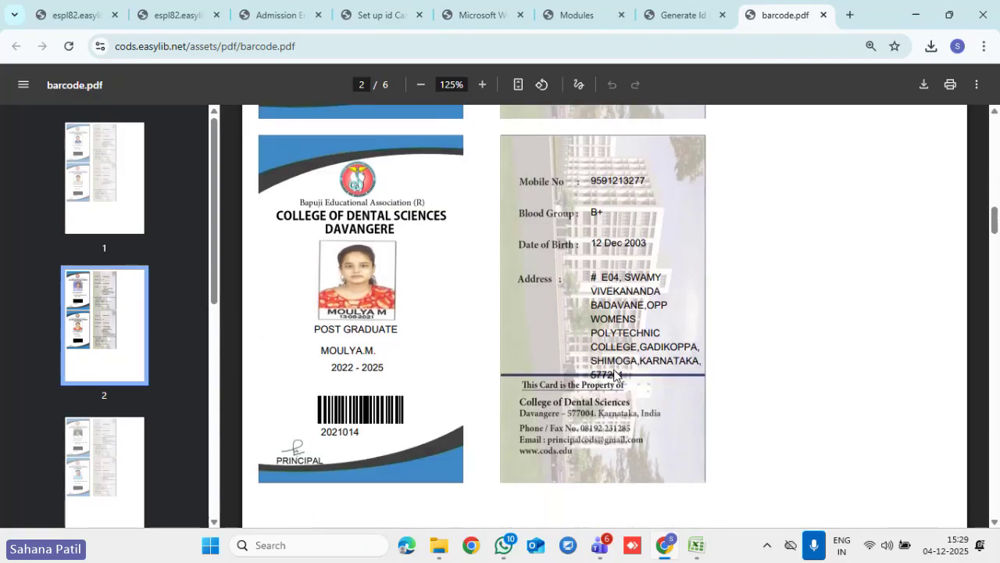
pyautogui.scroll(7, 613, 375)
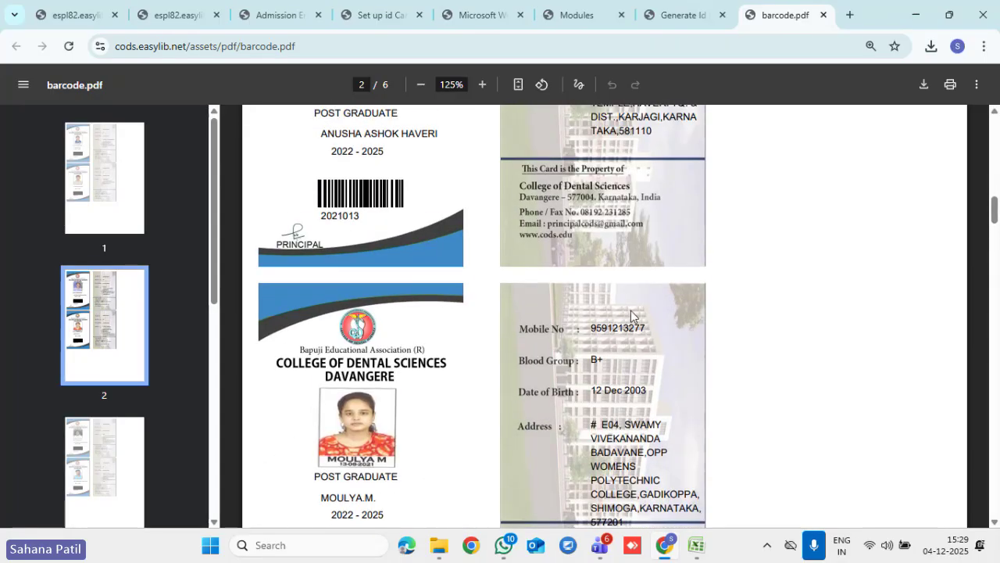
pyautogui.scroll(2, 703, 301)
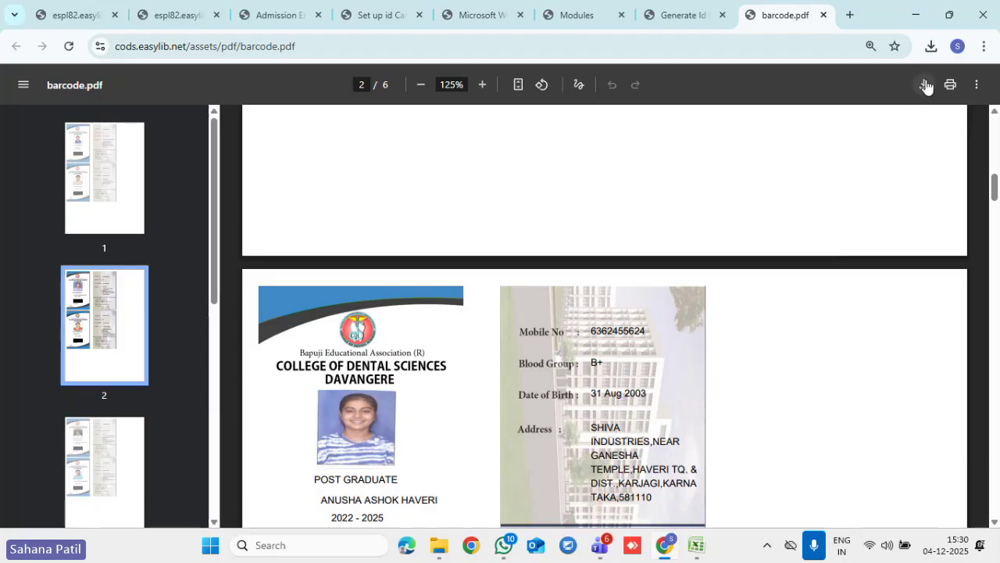
pyautogui.scroll(-6, 813, 322)
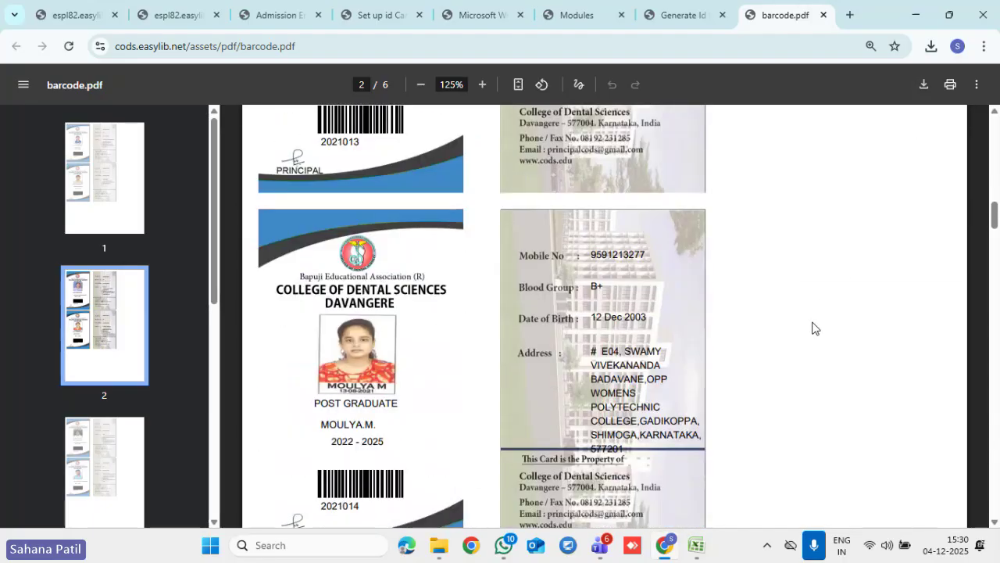
pyautogui.scroll(-4, 807, 330)
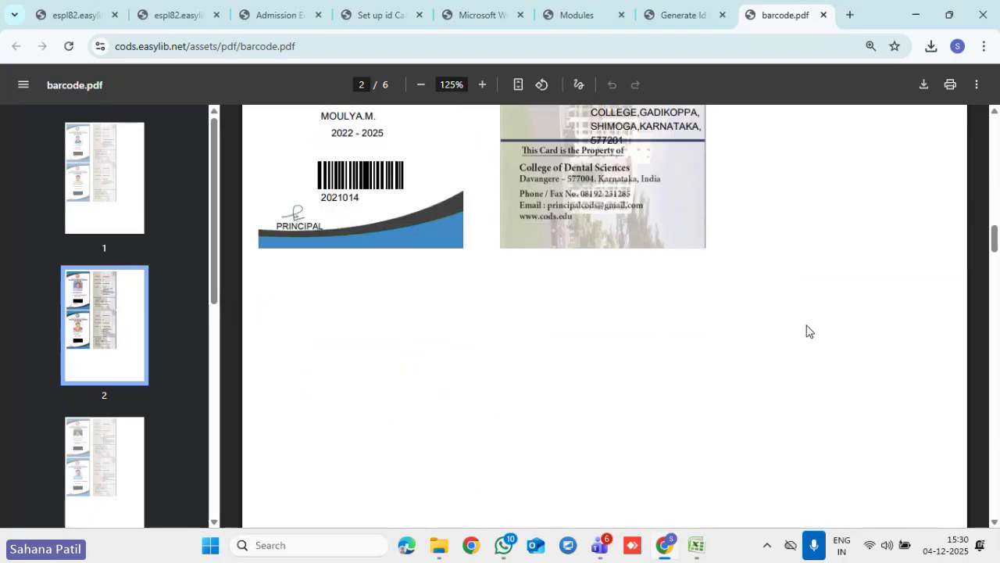
pyautogui.scroll(-5, 806, 331)
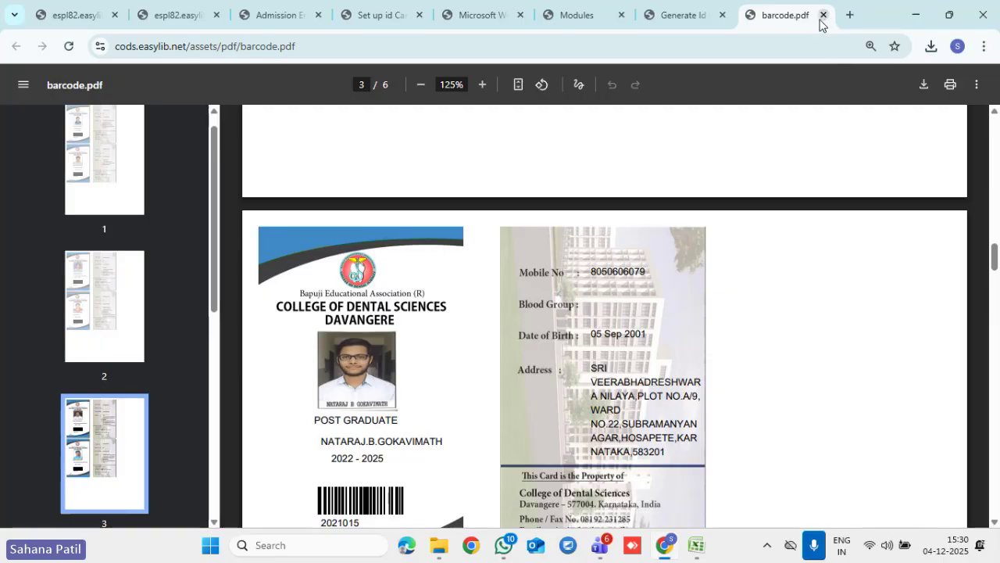
# - Close the generated cards PDF, card generation, module list and certificate pages, and switch to the admission application login page
pyautogui.click(822, 15)
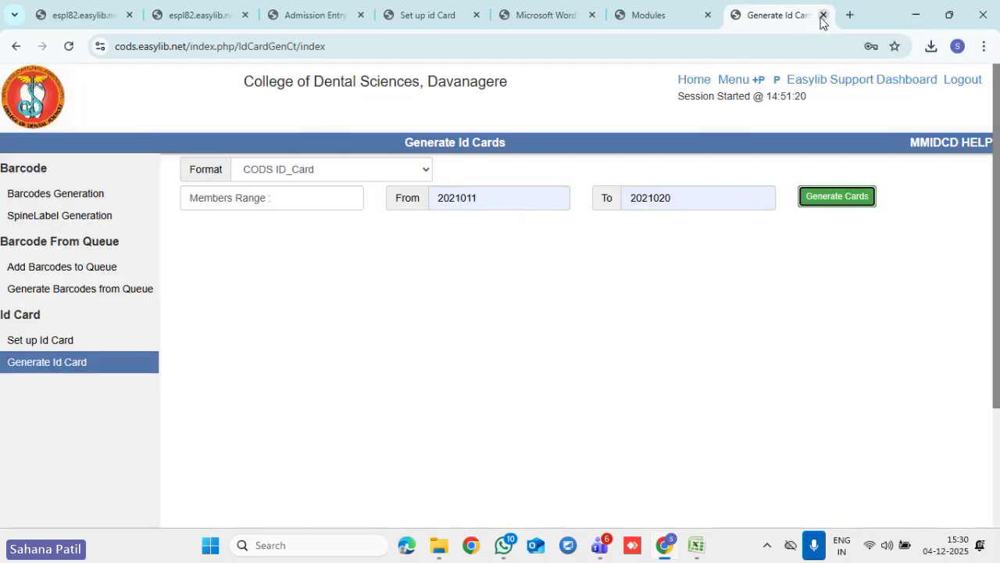
pyautogui.click(822, 16)
pyautogui.click(822, 16)
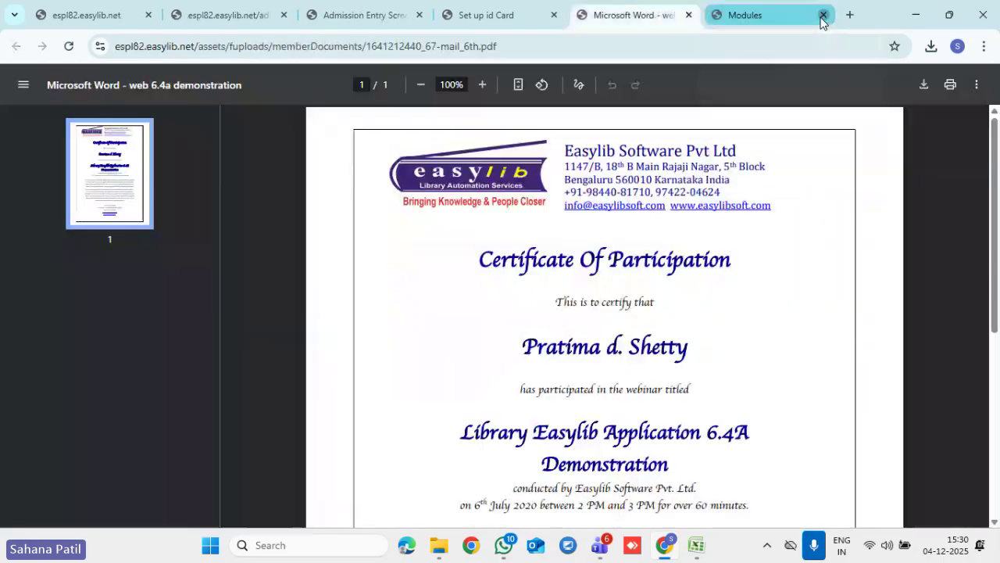
pyautogui.click(822, 16)
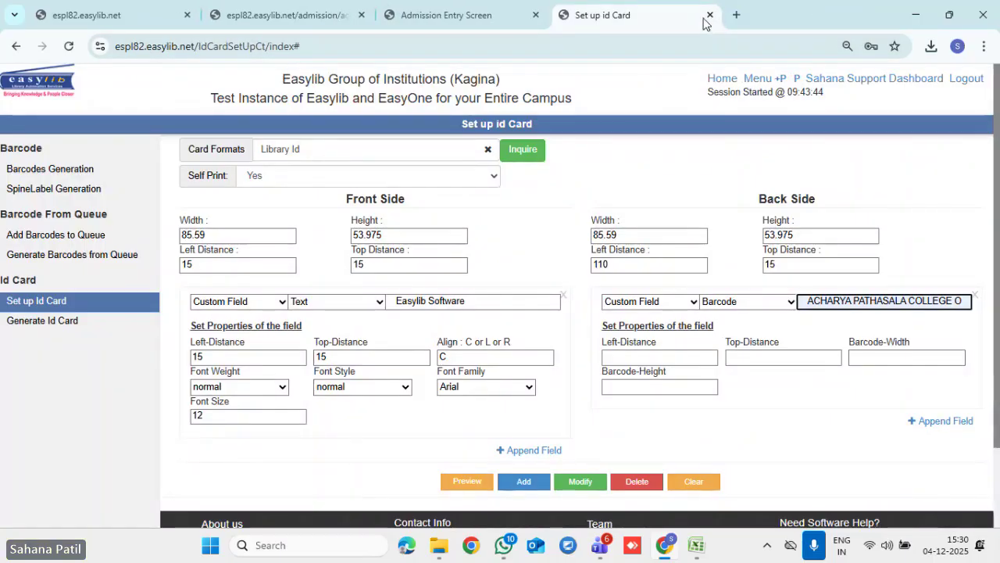
pyautogui.click(320, 17)
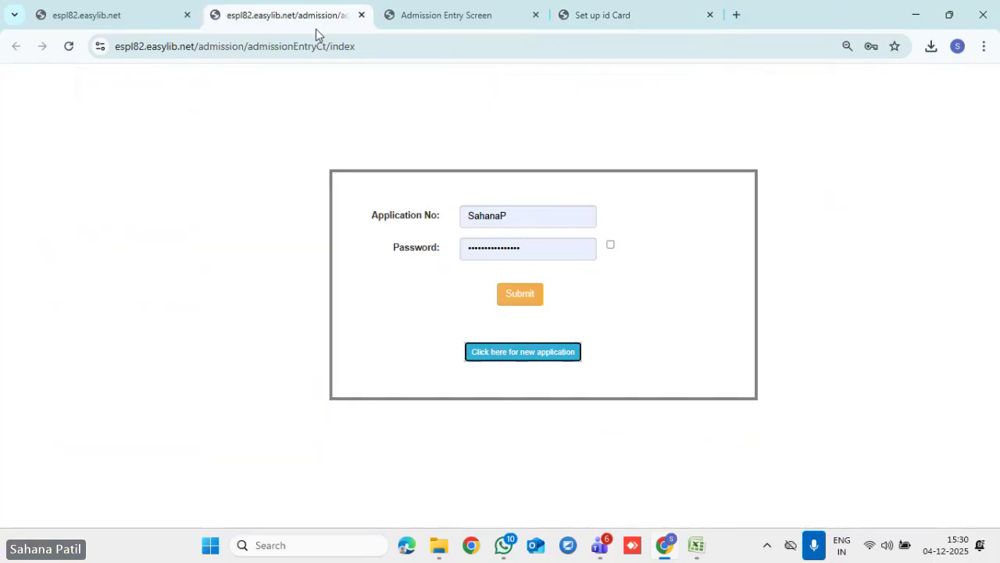
# - Close the two admission pages, return to the module list and open the B02 - Student Master Data module
pyautogui.click(362, 15)
pyautogui.click(361, 15)
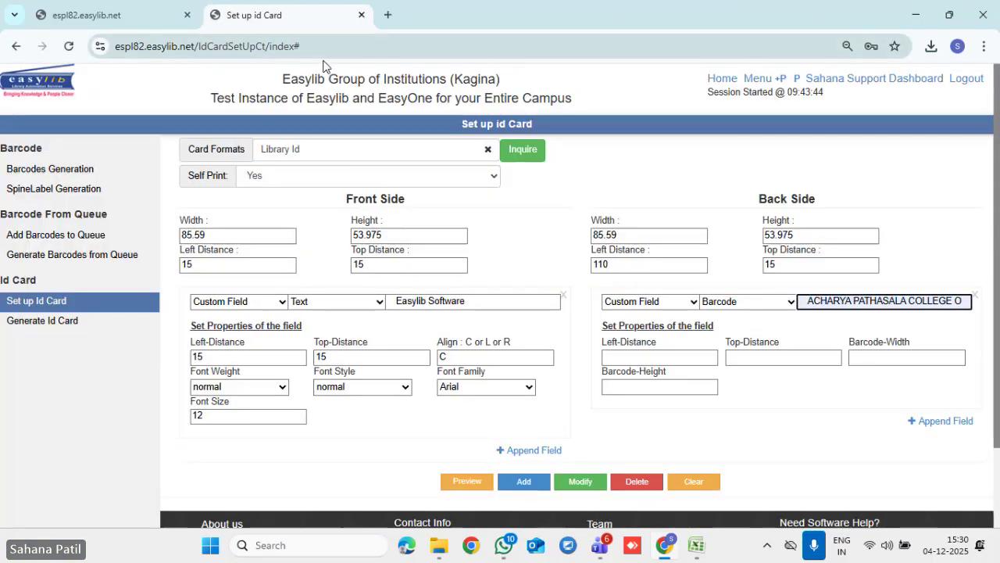
pyautogui.click(136, 22)
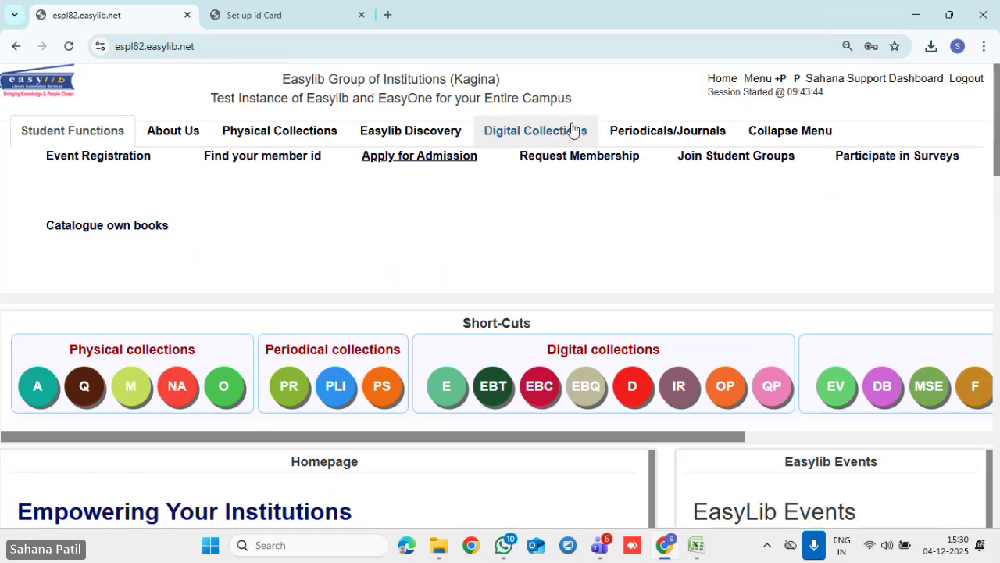
pyautogui.click(758, 79)
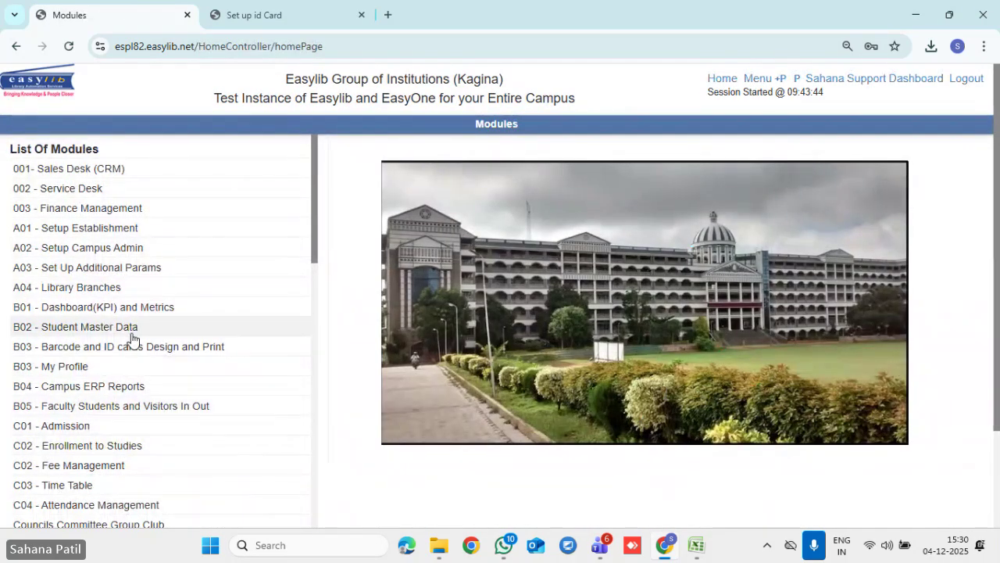
pyautogui.click(131, 332)
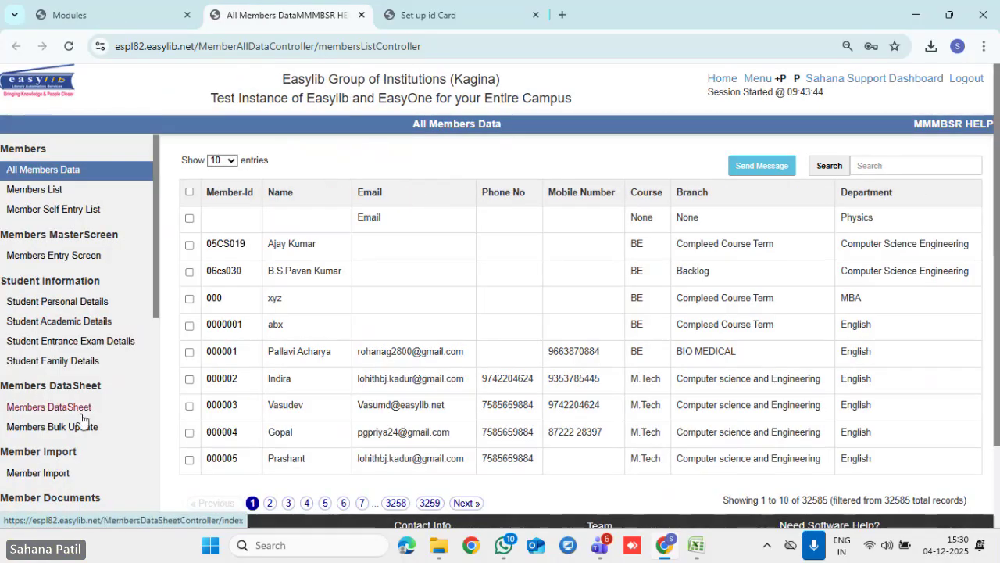
# - Open the Member Graphical Report and acknowledge its data refresh
pyautogui.scroll(-5, 80, 420)
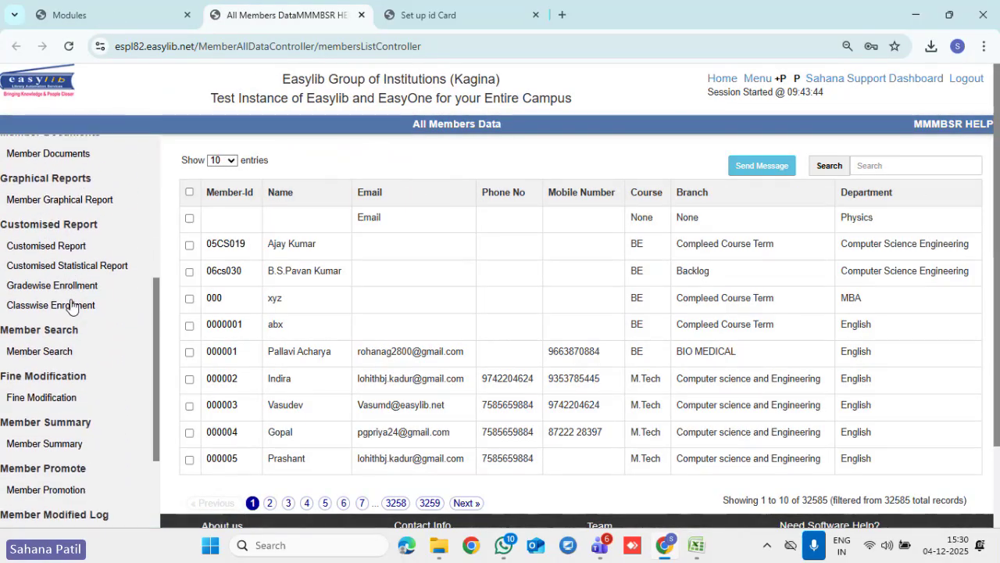
pyautogui.click(39, 201)
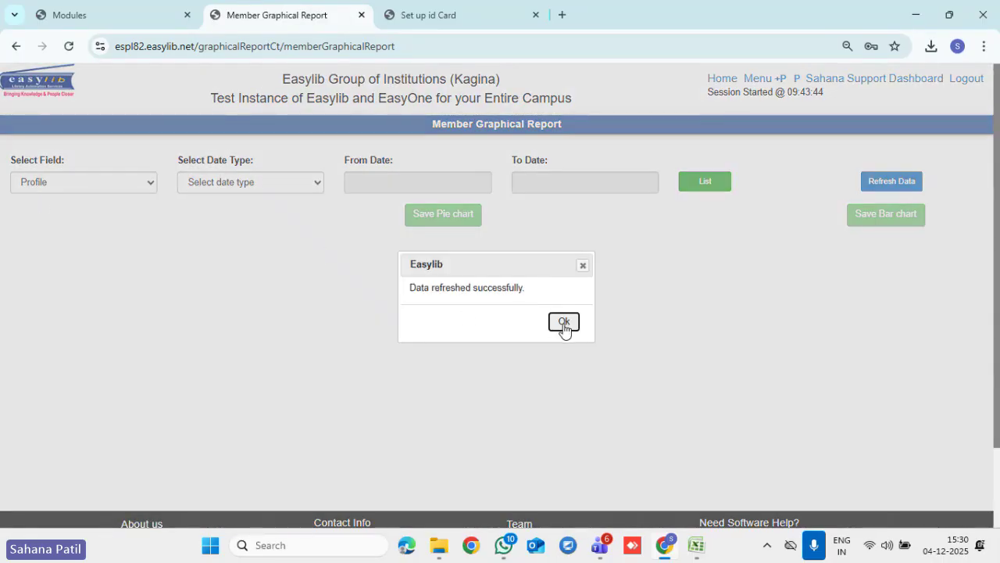
pyautogui.click(563, 322)
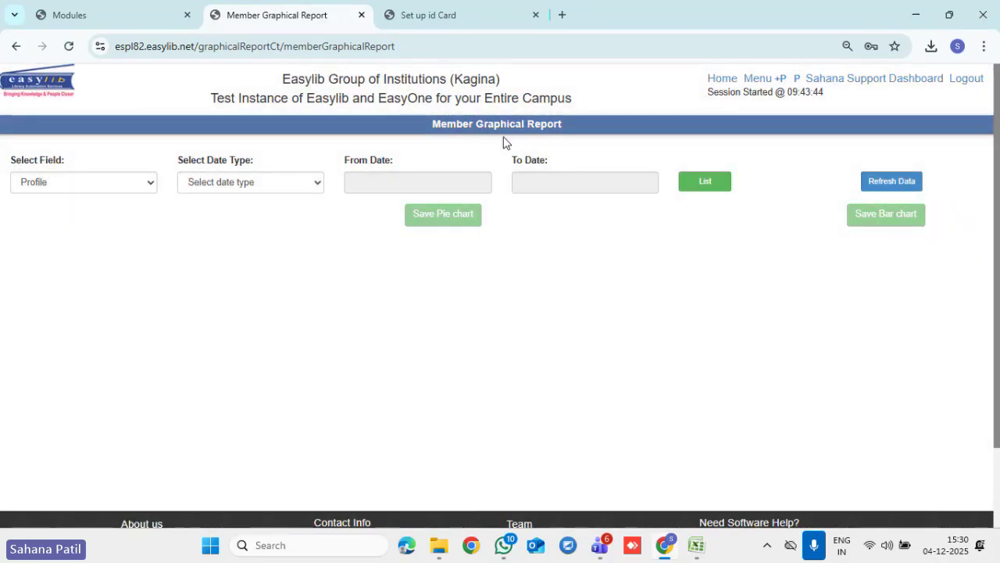
# - Set the graphical report to the Profile field with Subscription Date as the date type
pyautogui.click(60, 186)
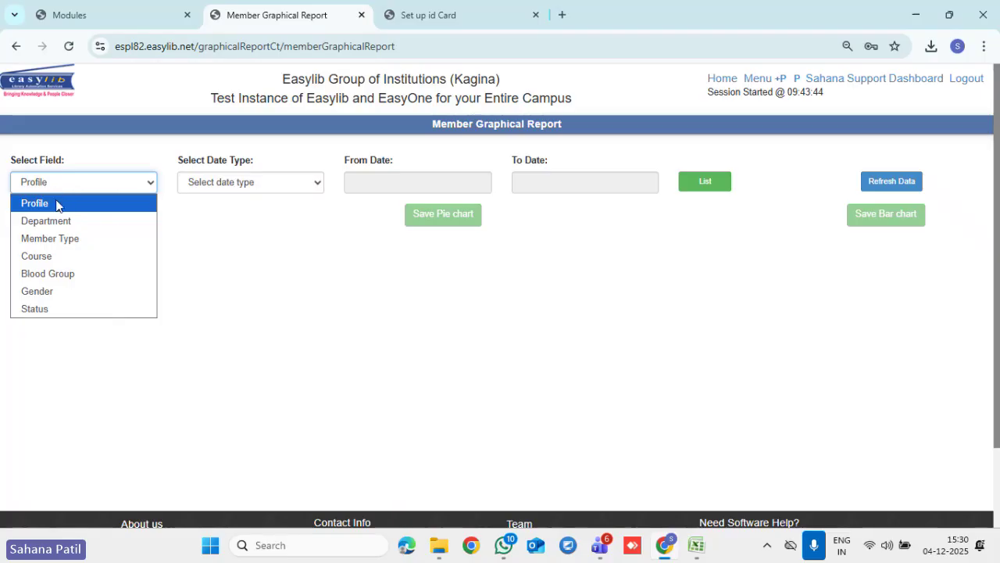
pyautogui.click(52, 205)
pyautogui.click(227, 188)
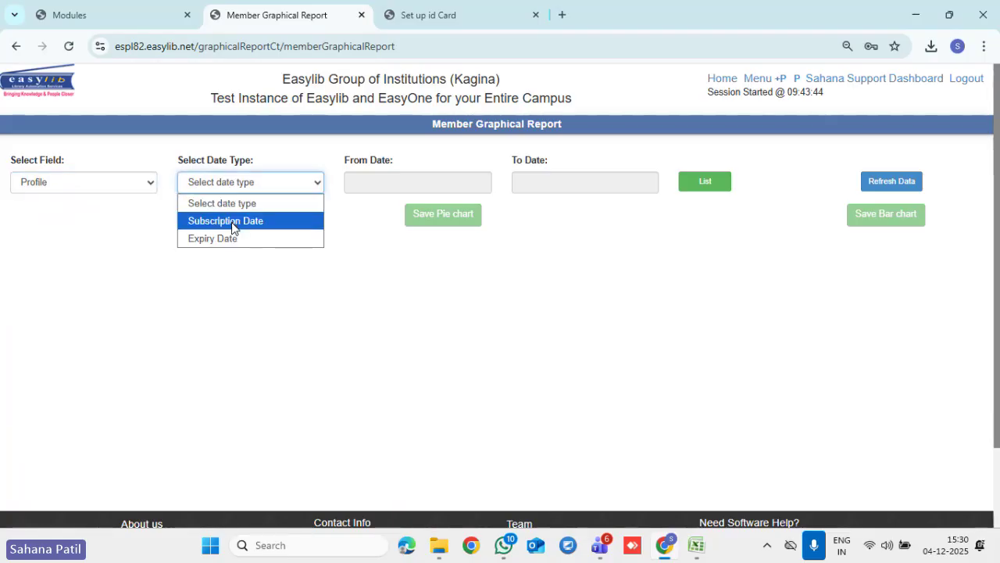
pyautogui.click(233, 224)
# - Set the report period from 01-Jan-2020 to 03-Dec-2025 and list the member charts
pyautogui.click(352, 183)
pyautogui.click(385, 206)
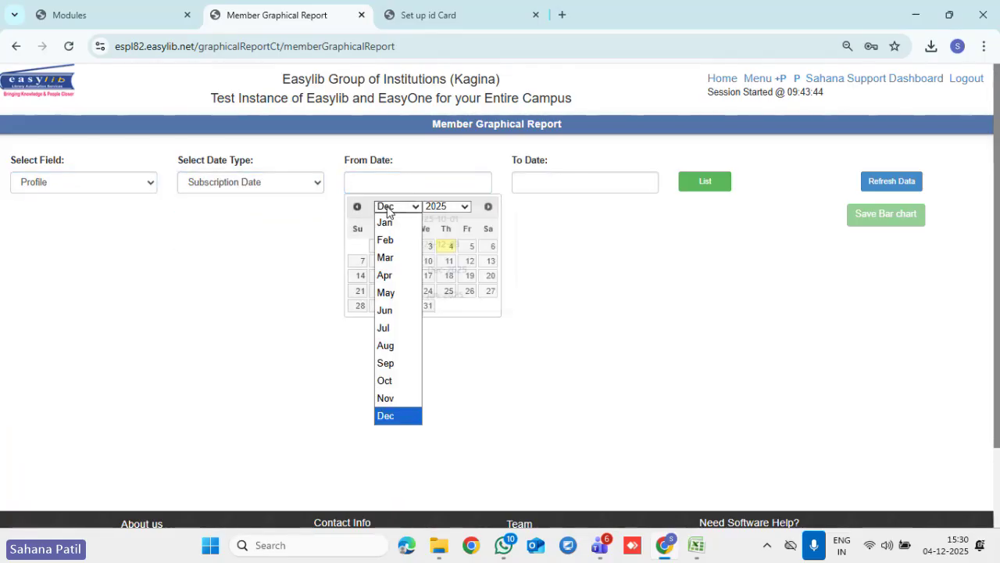
pyautogui.click(385, 222)
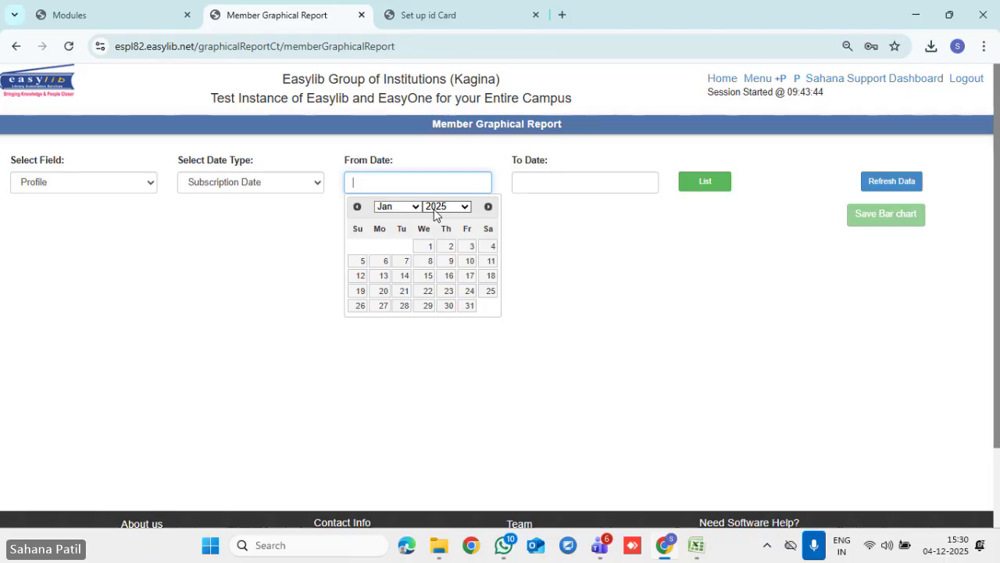
pyautogui.click(446, 206)
pyautogui.click(436, 310)
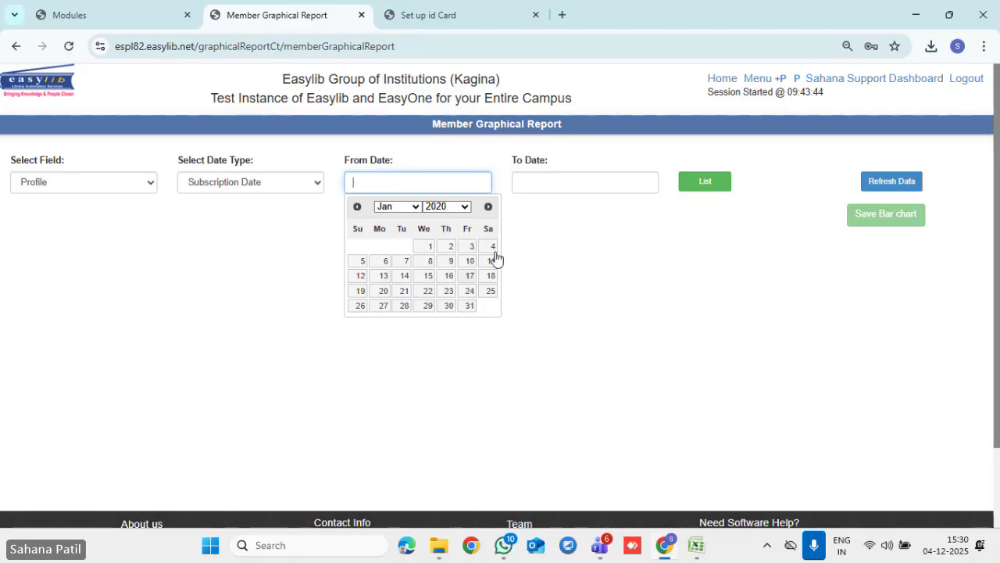
pyautogui.click(430, 247)
pyautogui.click(539, 183)
pyautogui.click(587, 221)
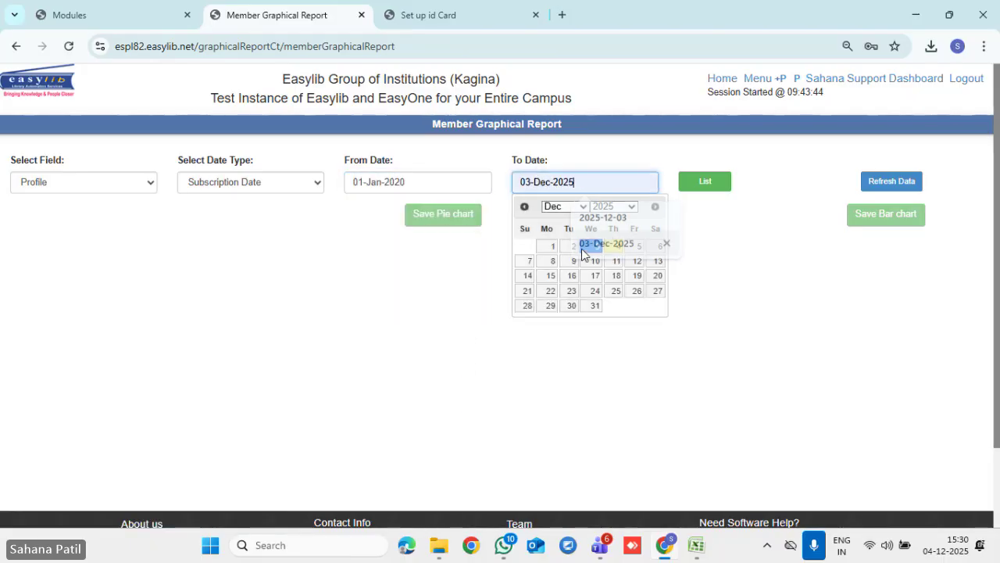
pyautogui.click(703, 188)
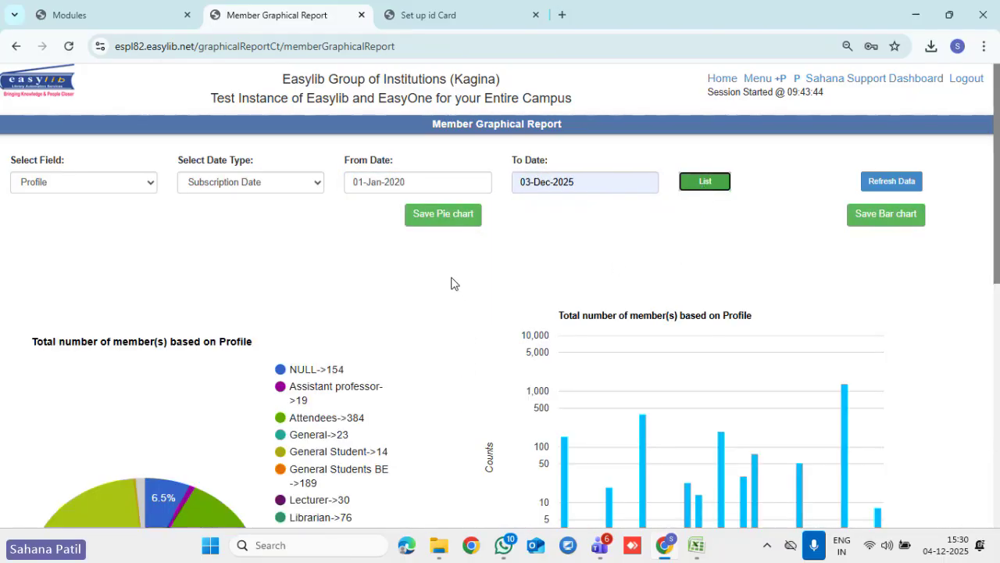
# - Examine the pie and bar charts of members by profile, checking individual bars such as Attendees and Student
pyautogui.scroll(-2, 451, 283)
pyautogui.scroll(-1, 446, 320)
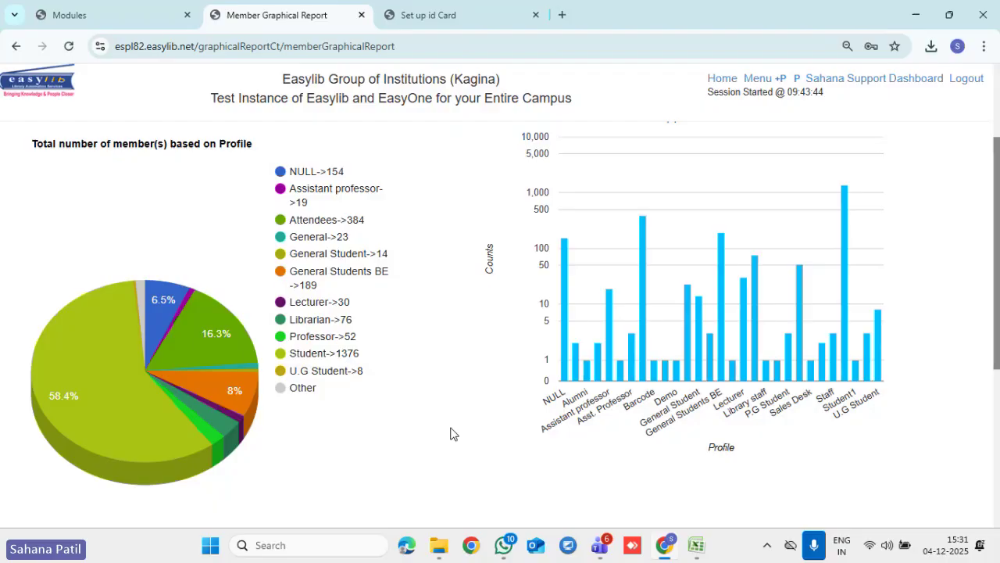
pyautogui.scroll(3, 451, 428)
pyautogui.scroll(-2, 696, 370)
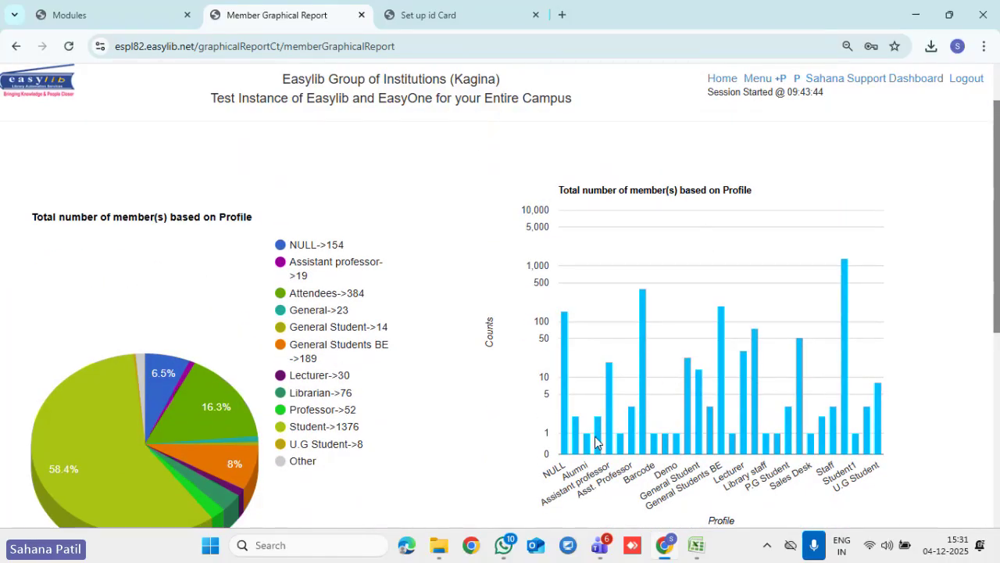
pyautogui.moveTo(566, 451)
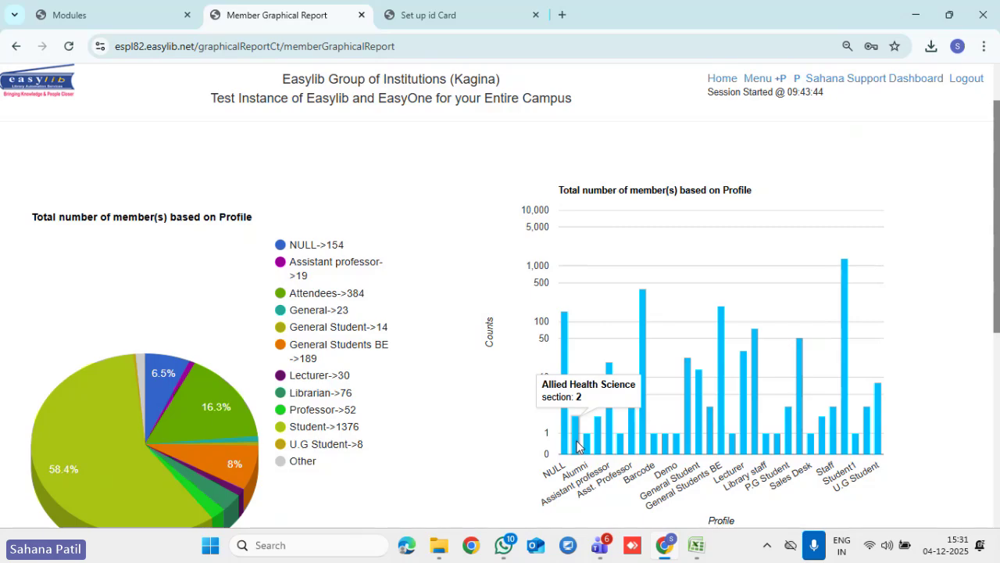
pyautogui.moveTo(641, 304)
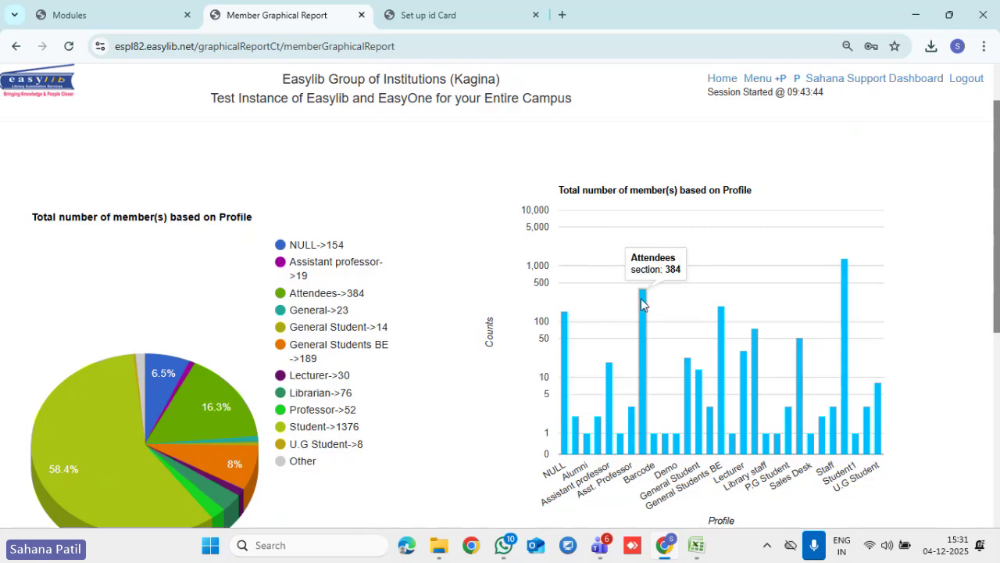
pyautogui.moveTo(844, 295)
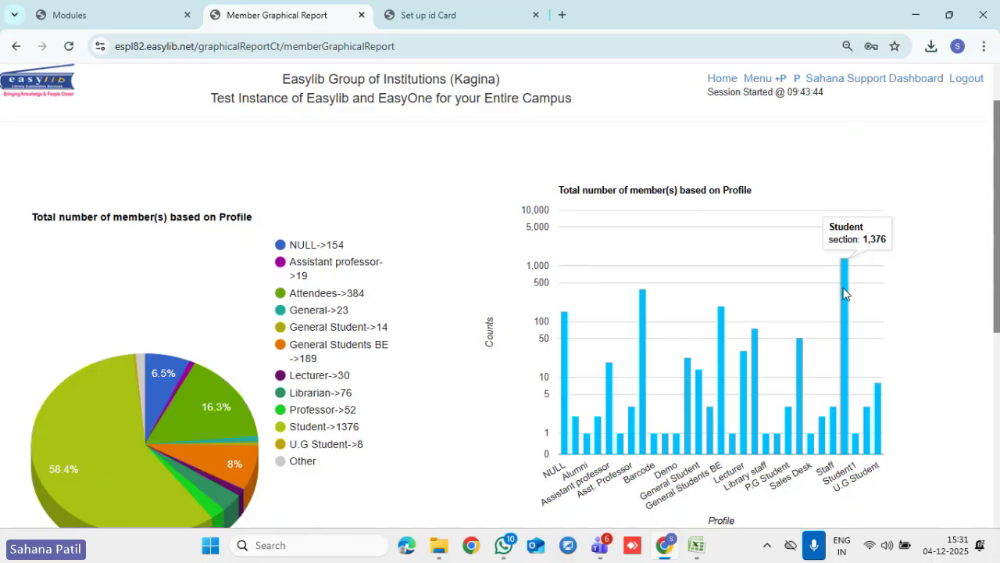
pyautogui.scroll(2, 309, 349)
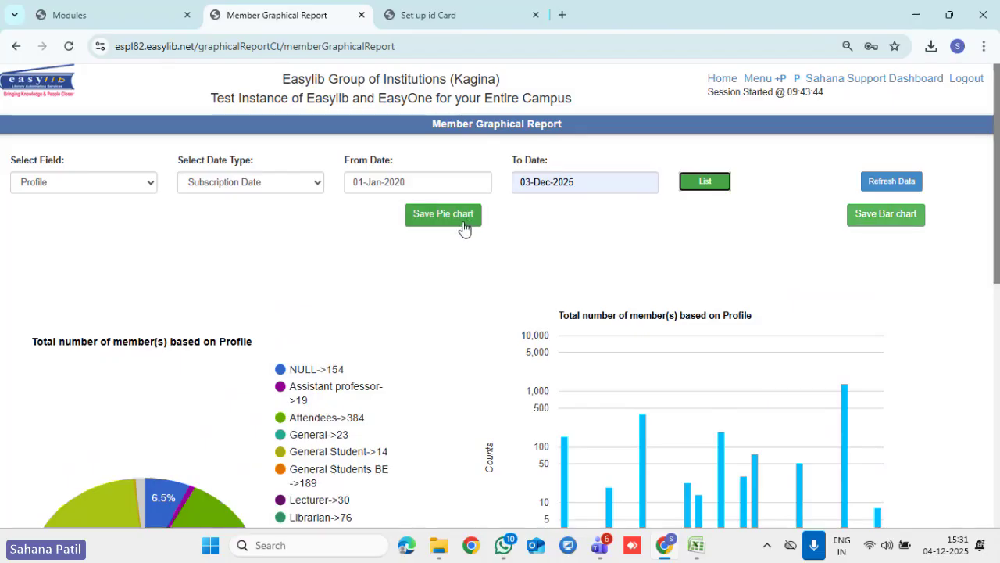
# - Return to the member data module and open the Member Self Entry Screen
pyautogui.click(15, 47)
pyautogui.scroll(-2, 105, 339)
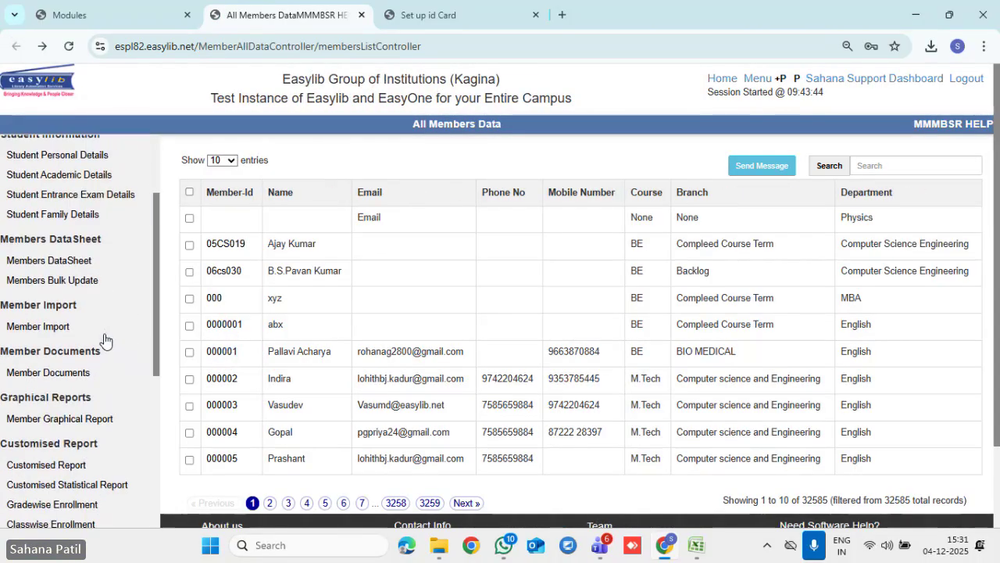
pyautogui.scroll(-5, 105, 339)
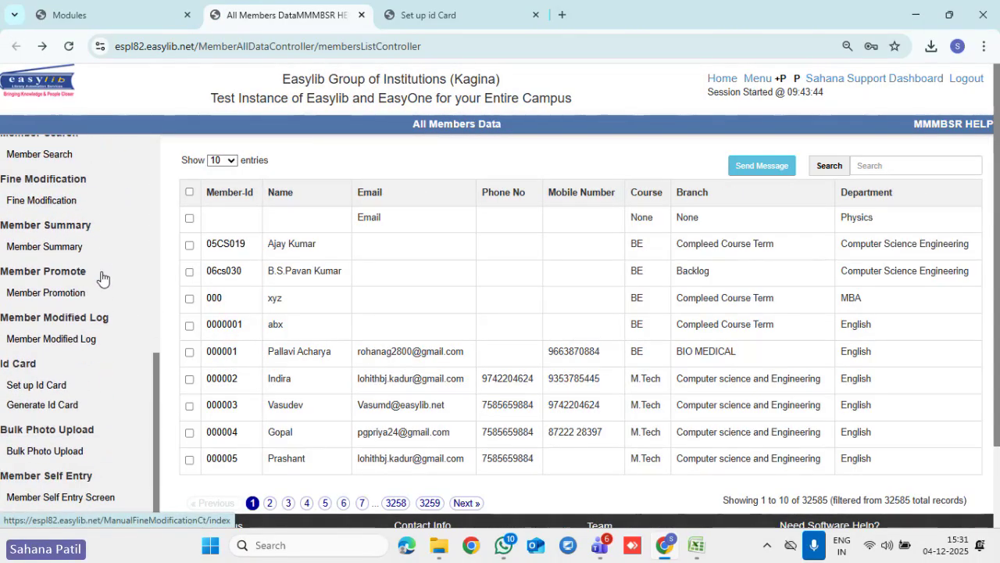
pyautogui.scroll(-2, 101, 277)
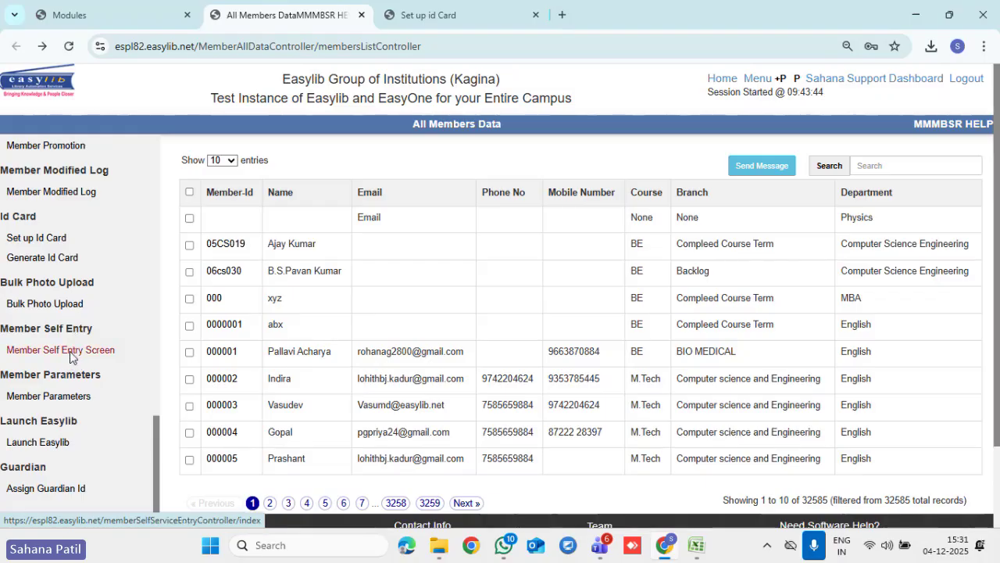
pyautogui.click(70, 351)
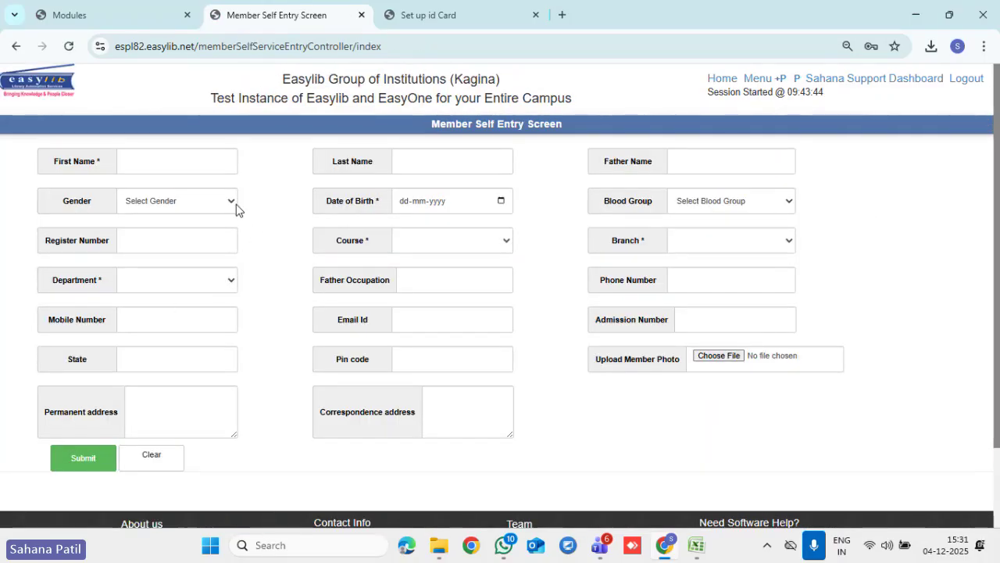
# - Review the self entry form's name fields, gender options and member photo file selection without entering any data
pyautogui.click(183, 165)
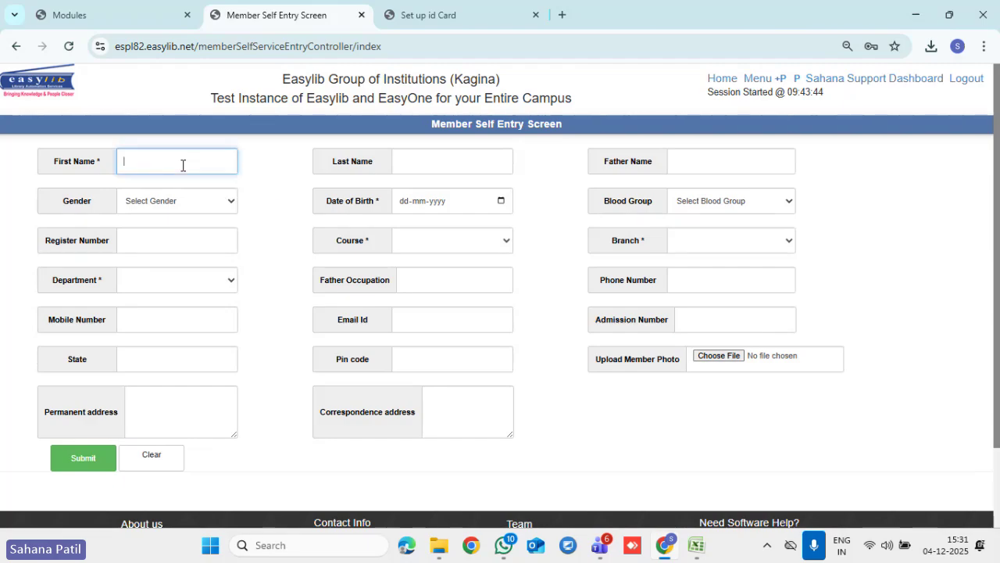
pyautogui.click(435, 160)
pyautogui.click(681, 161)
pyautogui.click(225, 201)
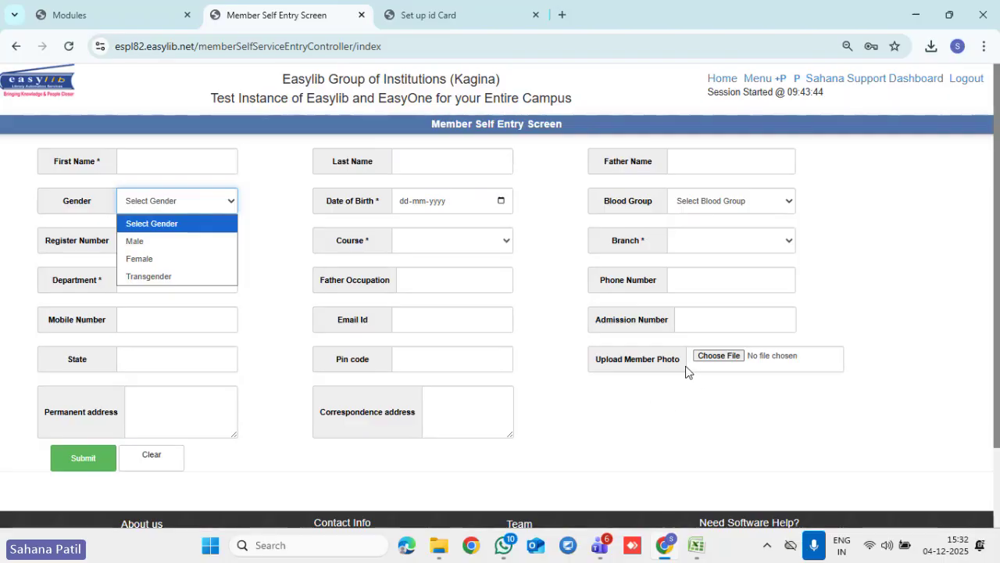
pyautogui.click(720, 366)
pyautogui.click(719, 364)
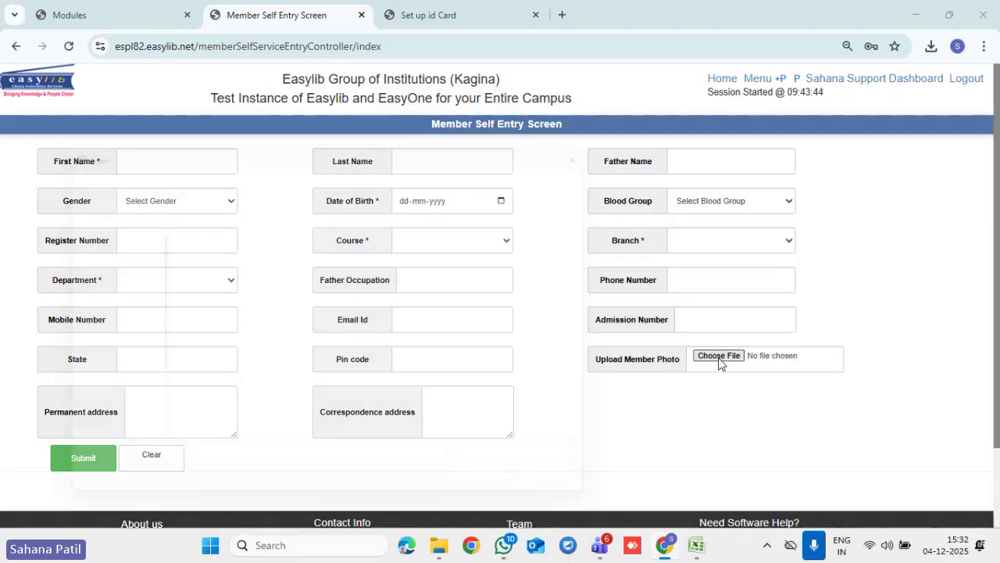
pyautogui.click(583, 496)
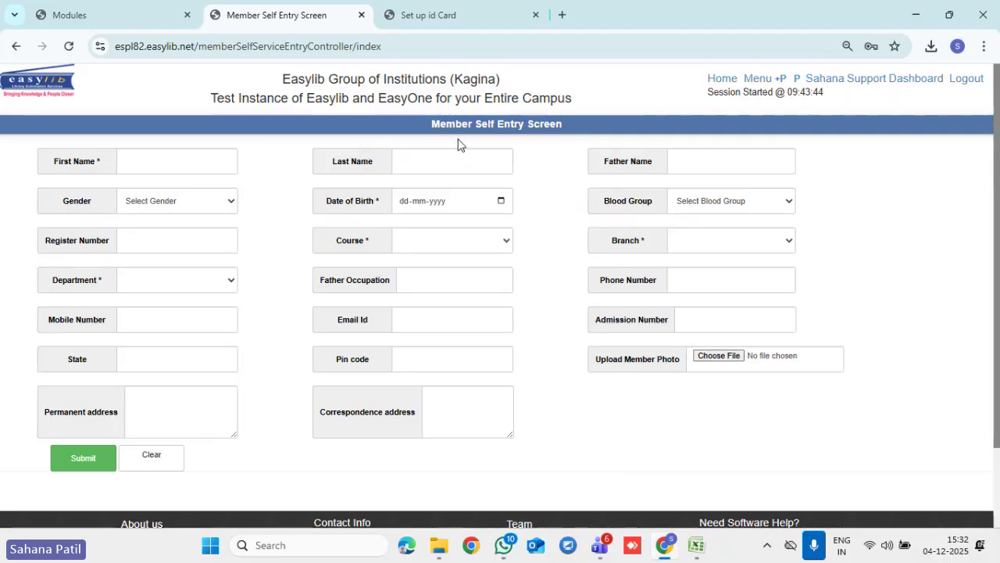
# - Go back to the All Members Data page, look through the module's functions and open the Members List
pyautogui.click(16, 46)
pyautogui.scroll(-3, 109, 336)
pyautogui.scroll(-5, 107, 292)
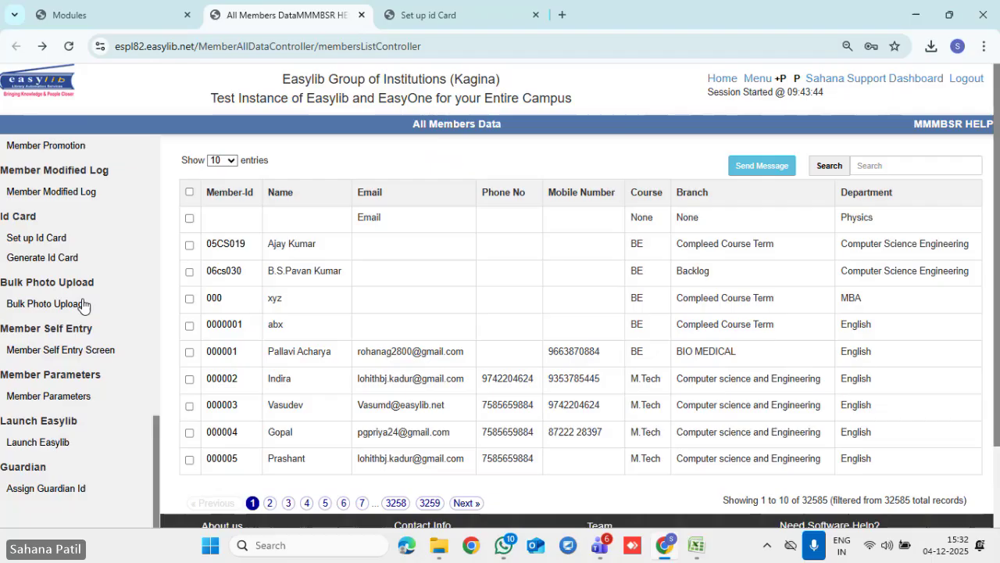
pyautogui.scroll(5, 82, 306)
pyautogui.scroll(5, 90, 312)
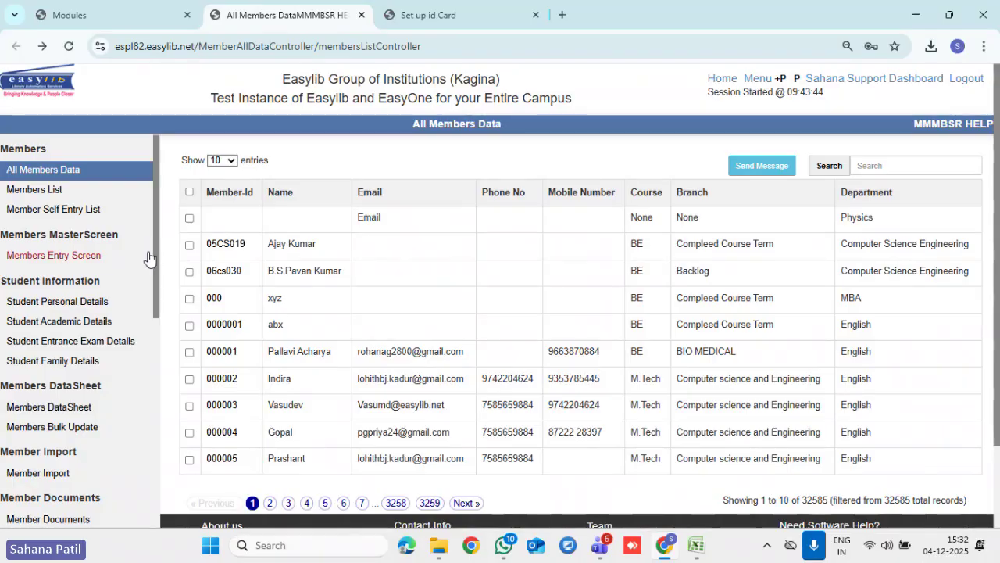
pyautogui.click(22, 192)
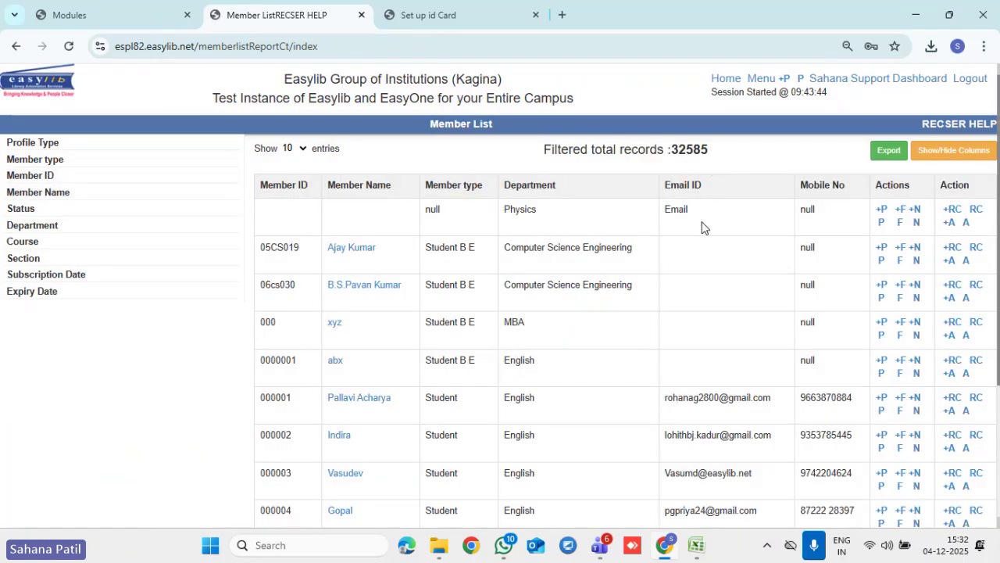
# - View one English department student's details from the member list, close them and look over the list's remaining rows
pyautogui.scroll(-2, 658, 295)
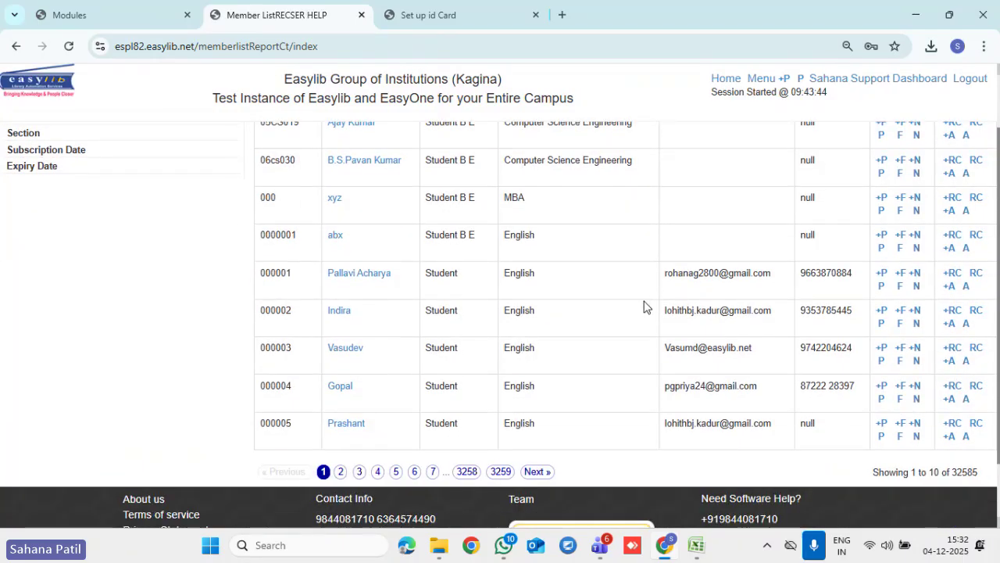
pyautogui.click(353, 356)
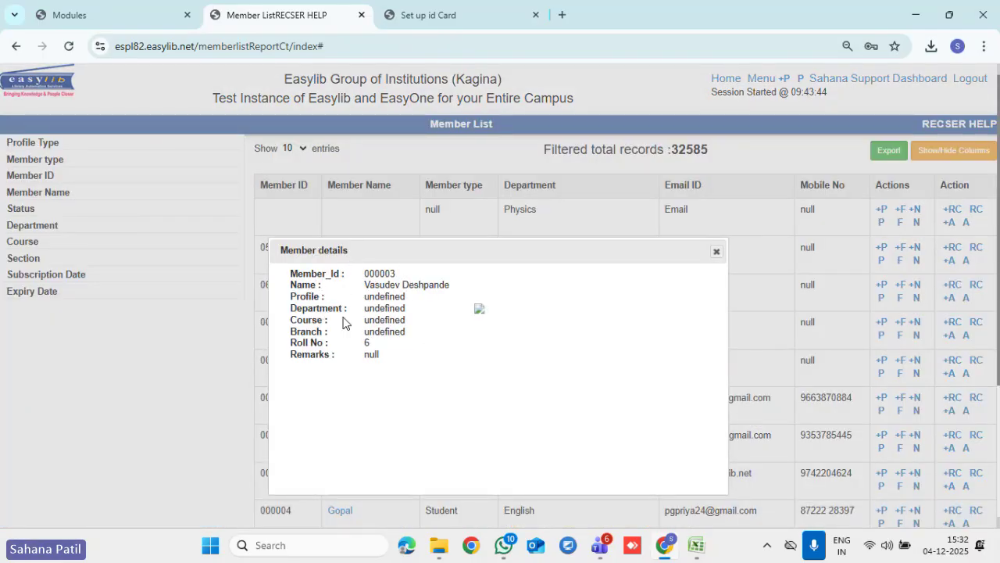
pyautogui.click(716, 251)
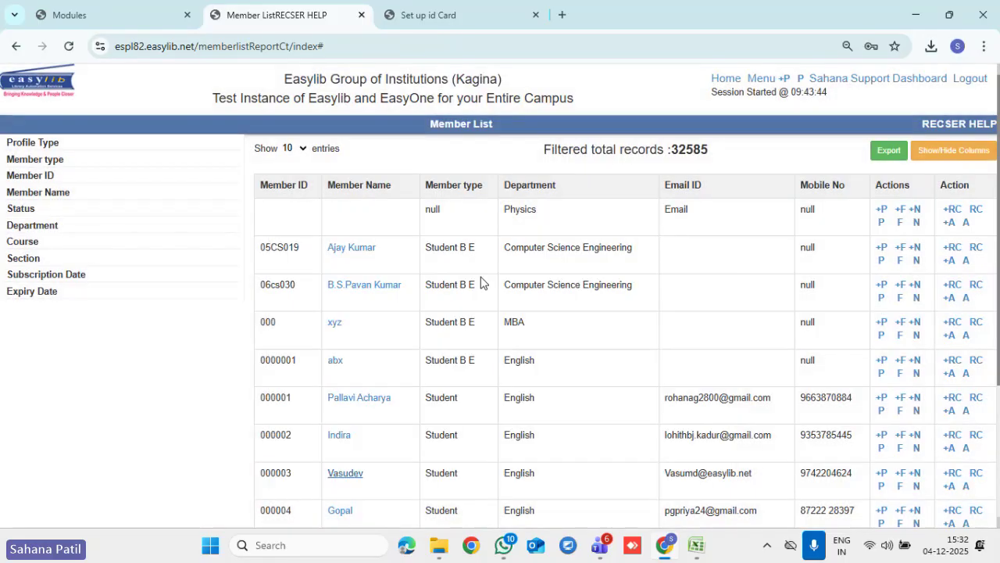
pyautogui.scroll(-3, 425, 393)
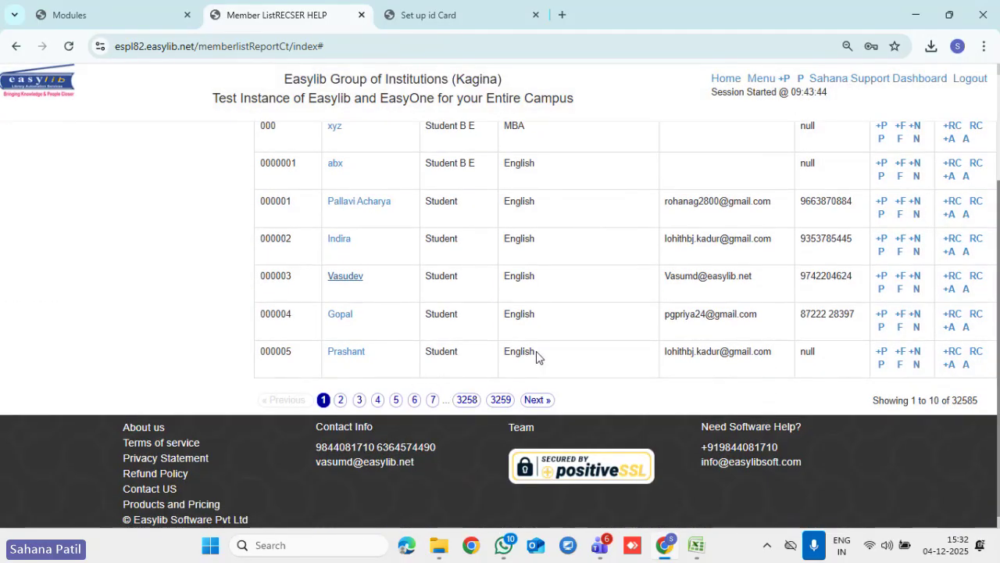
# - Export the full member list and filter the on-screen list to the Student and Professor profile types
pyautogui.scroll(3, 536, 357)
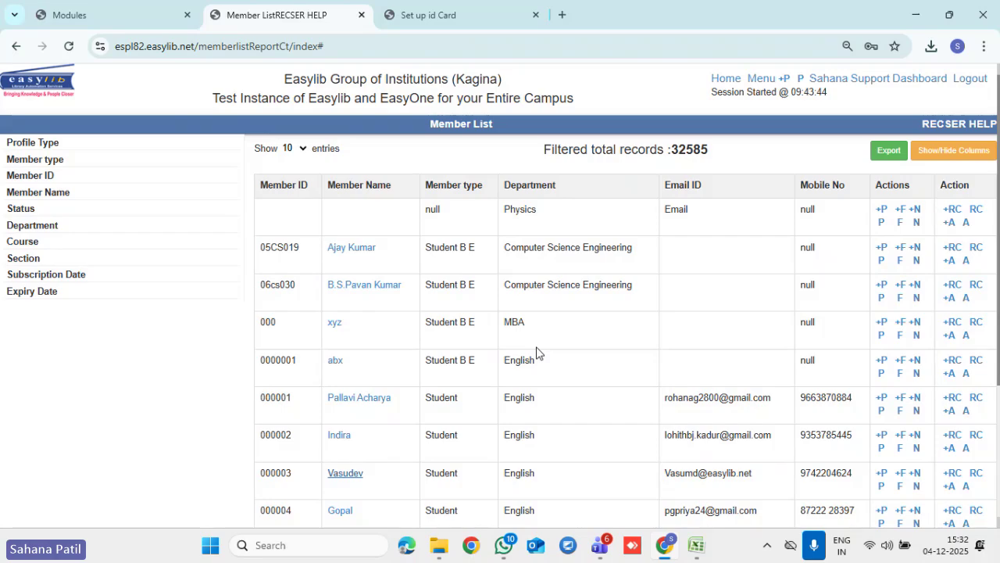
pyautogui.click(888, 151)
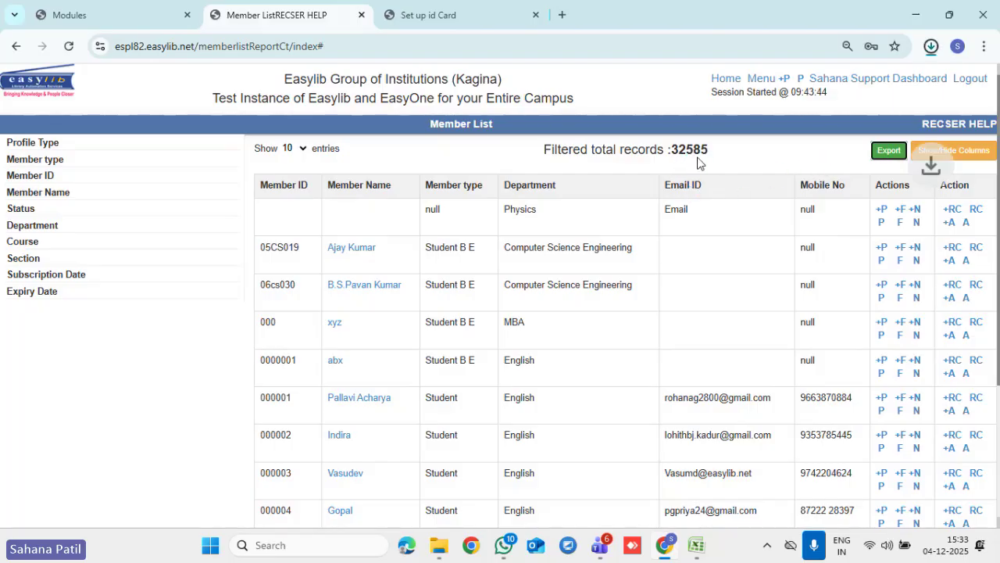
pyautogui.click(43, 148)
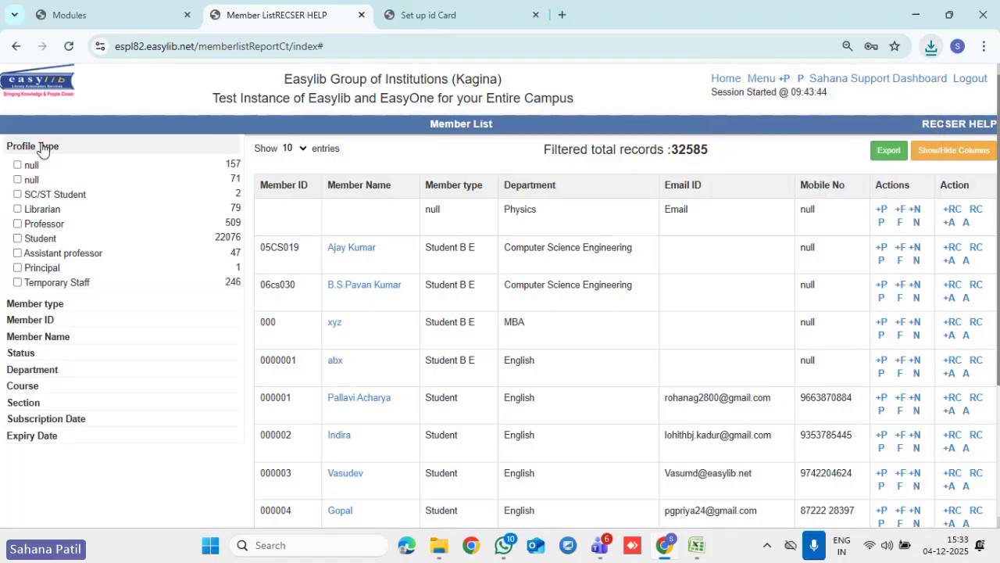
pyautogui.click(17, 193)
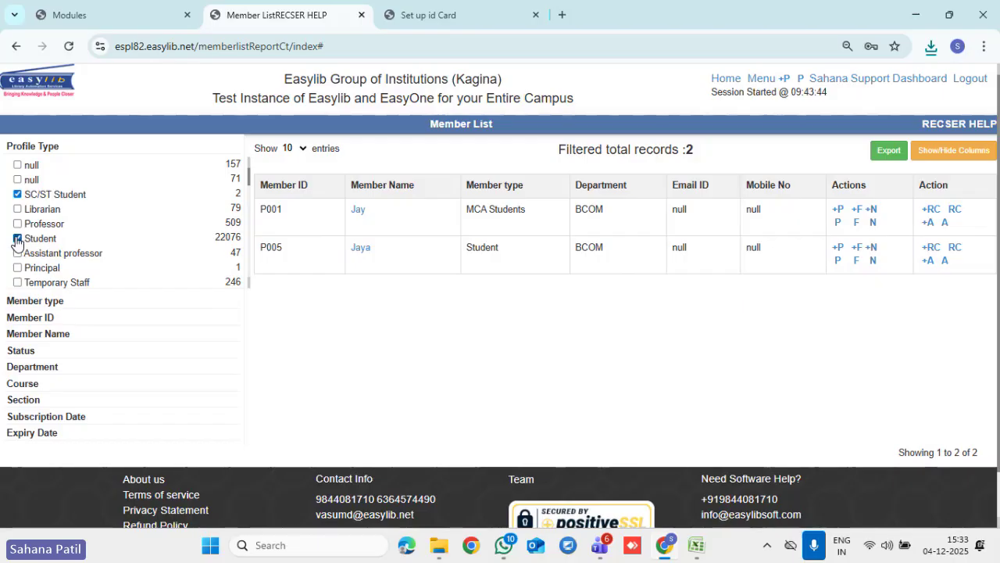
pyautogui.click(18, 237)
pyautogui.click(18, 225)
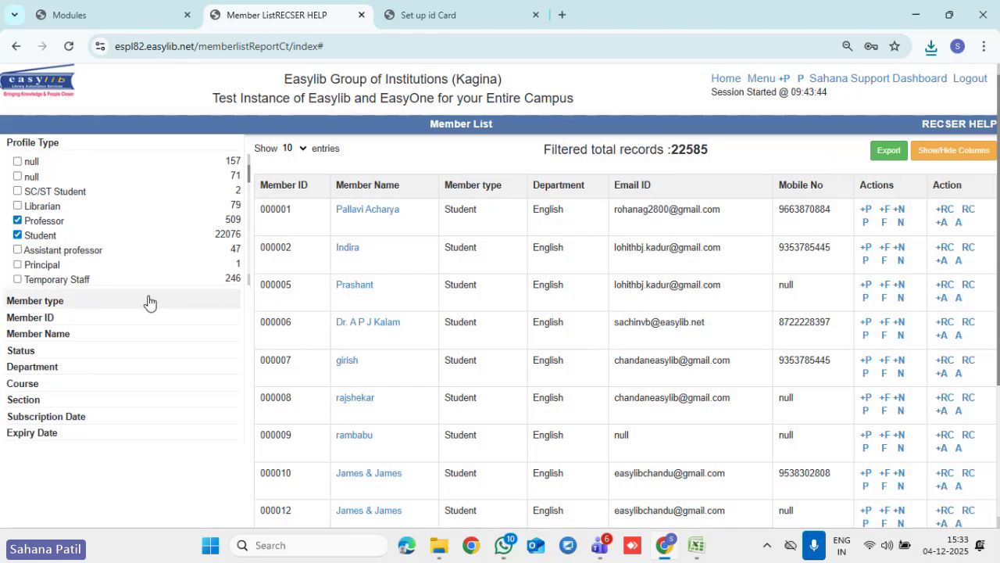
# - Expand the Member type, Member ID, Section, Department and Status filters to review their search options without entering values
pyautogui.click(39, 299)
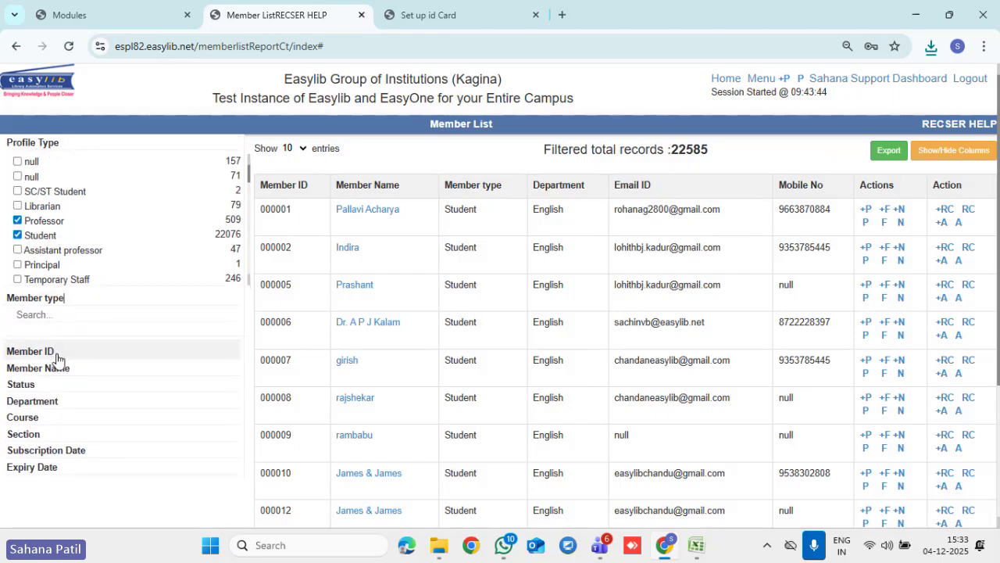
pyautogui.click(55, 353)
pyautogui.scroll(-3, 70, 390)
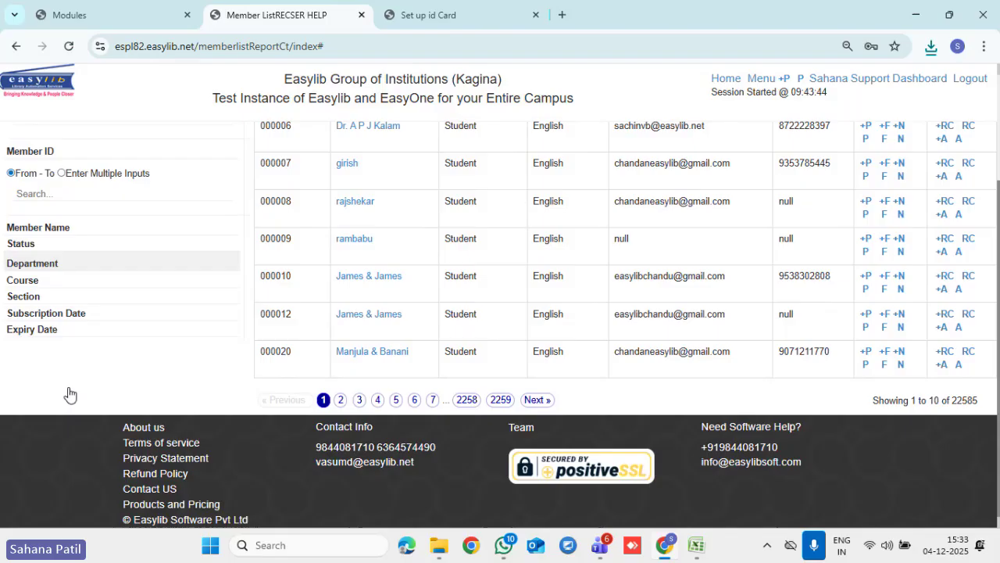
pyautogui.click(45, 298)
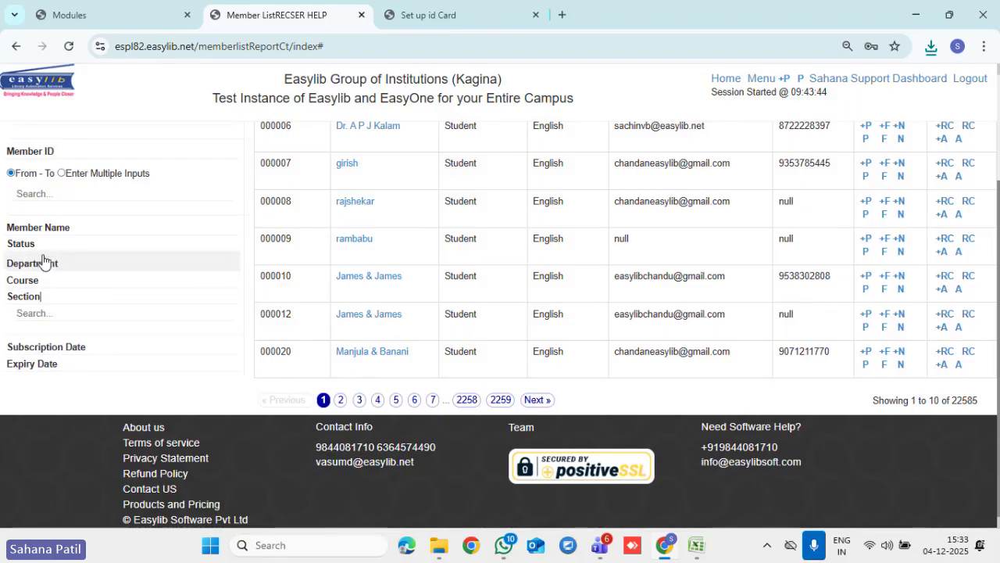
pyautogui.click(42, 260)
pyautogui.click(43, 250)
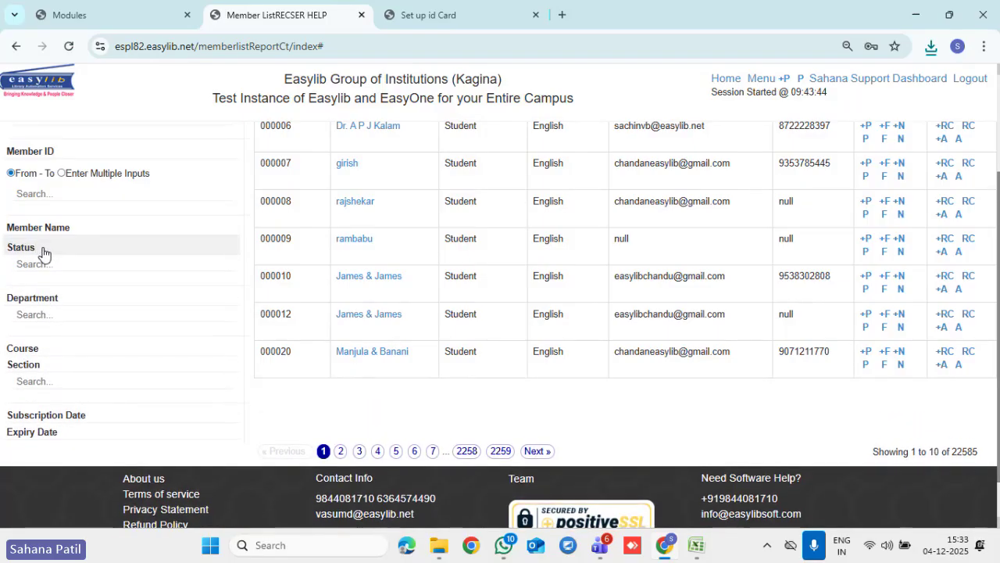
pyautogui.scroll(3, 605, 343)
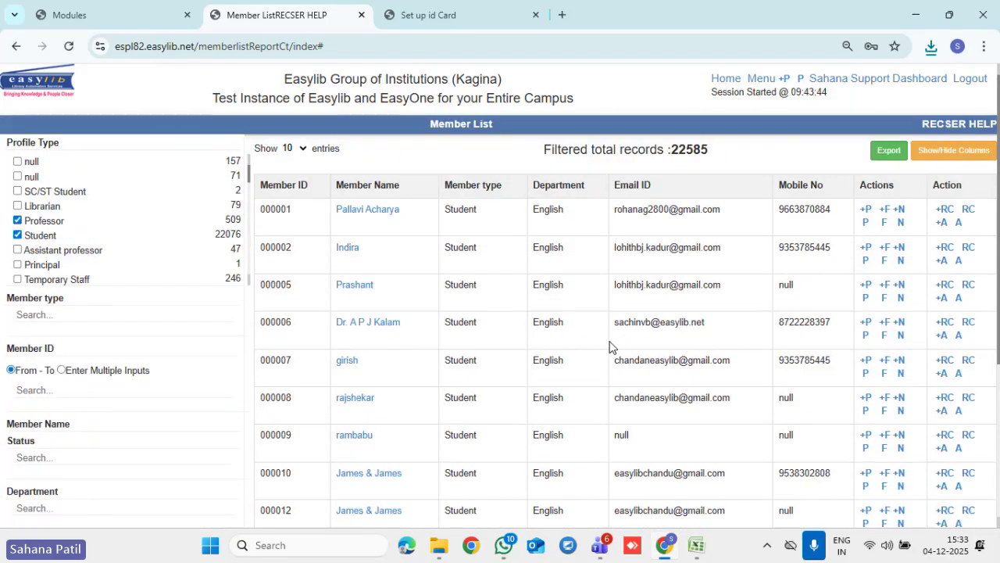
# - Return from the member list to the list of modules and open Student Master Data
pyautogui.click(146, 23)
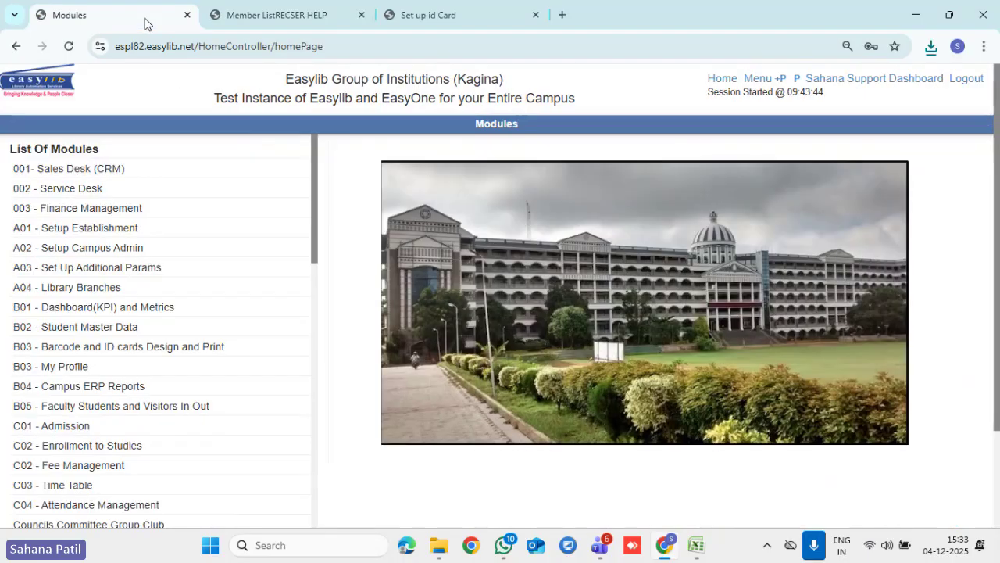
pyautogui.click(248, 20)
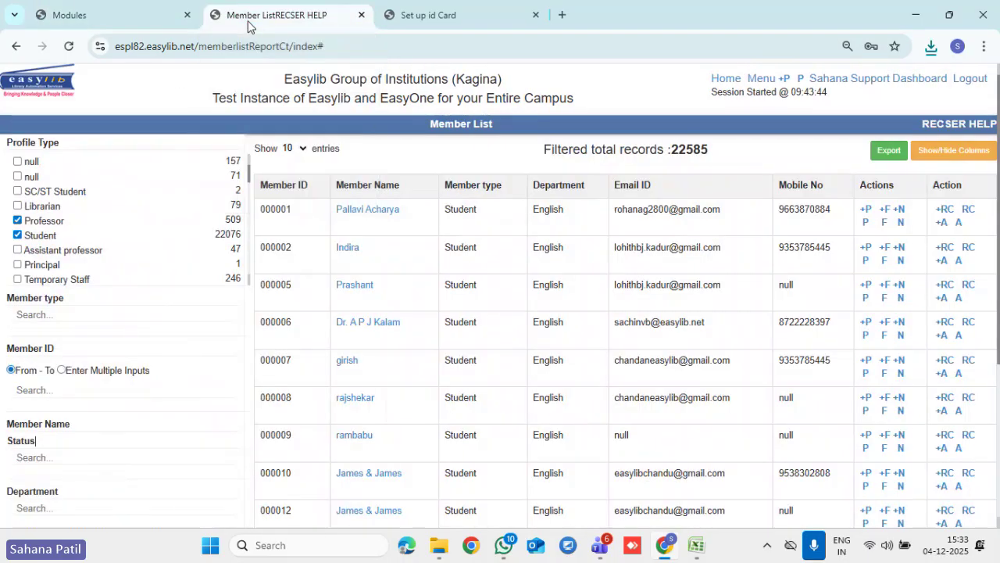
pyautogui.click(759, 79)
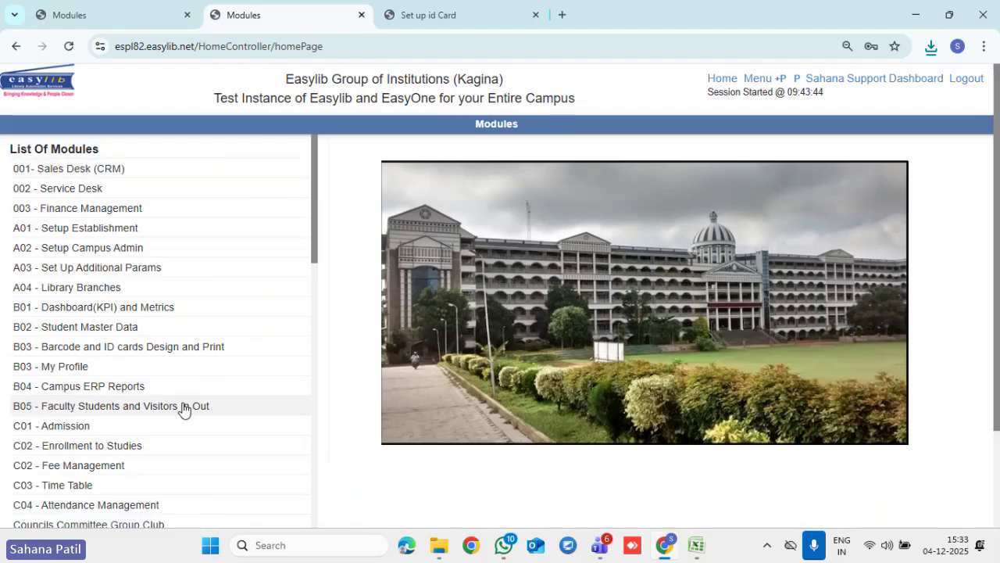
pyautogui.click(128, 331)
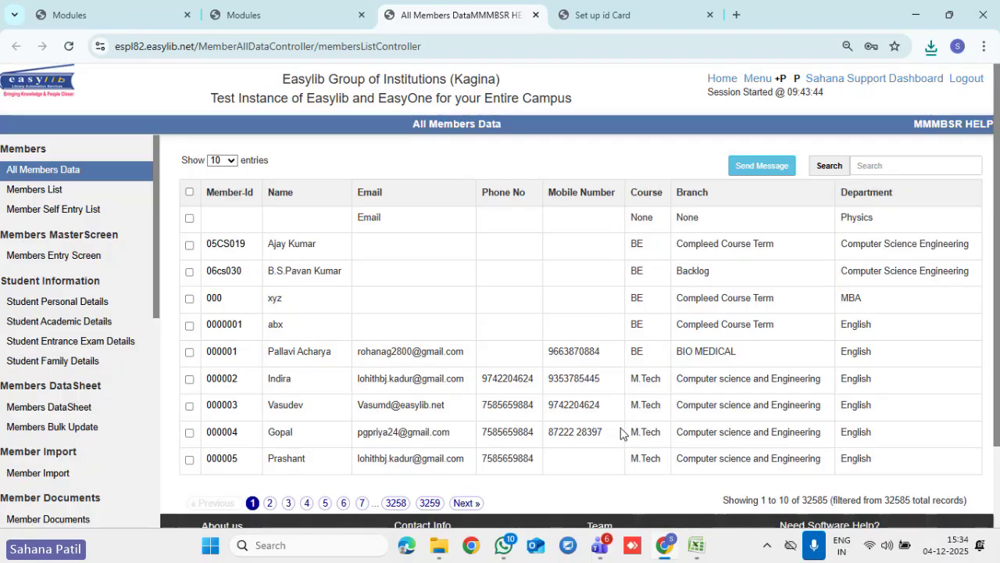
# - Switch to the Student Master Data Demo meeting window in Microsoft Teams
pyautogui.moveTo(601, 547)
pyautogui.click(591, 512)
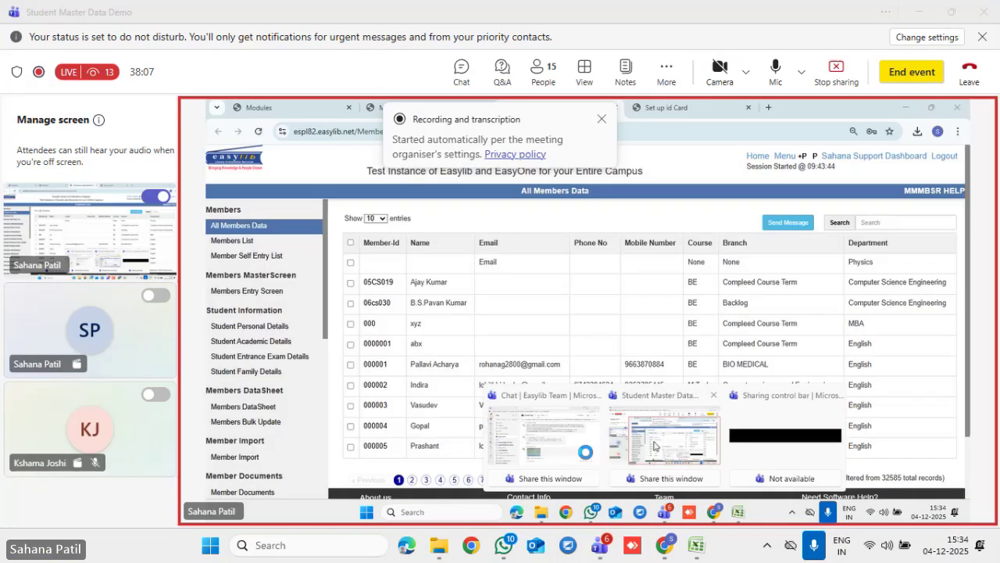